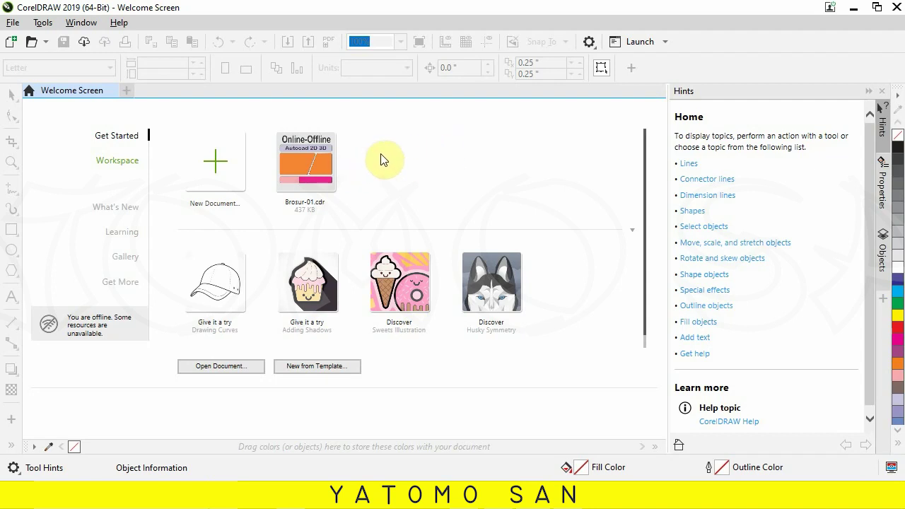
Create a one-page A4 landscape document named 'Latihan 1' measured in centimeters
click(221, 159)
click(235, 189)
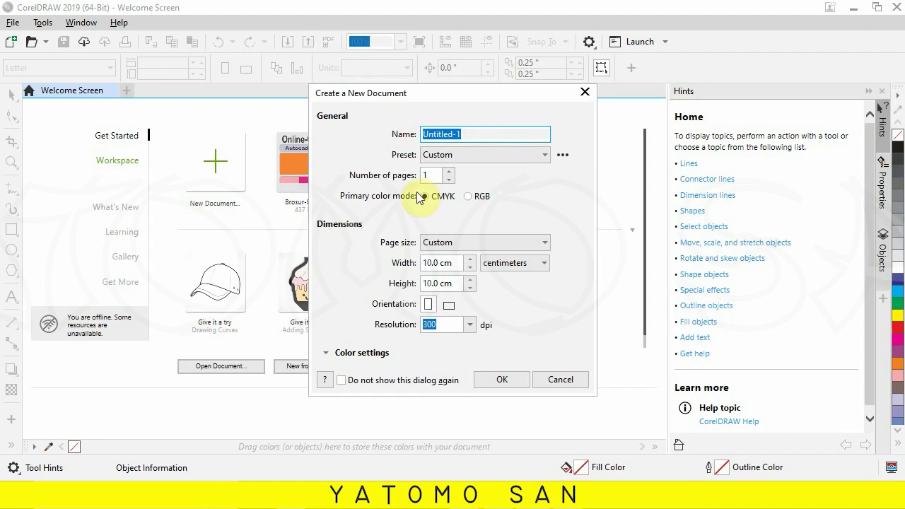
text(Latihan 1)
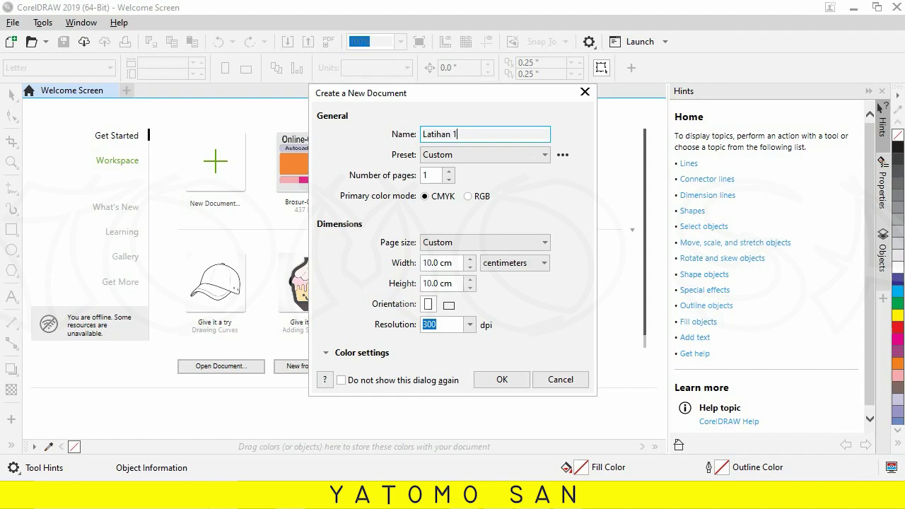
click(449, 171)
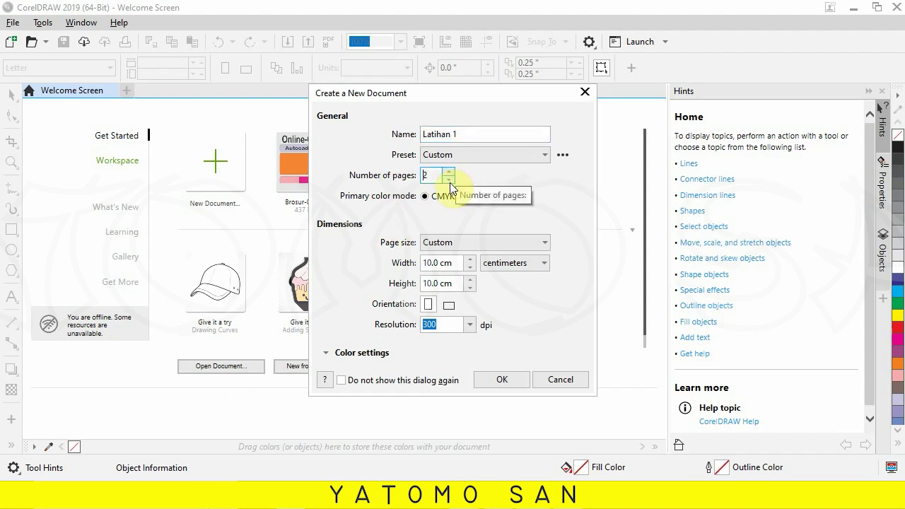
click(450, 180)
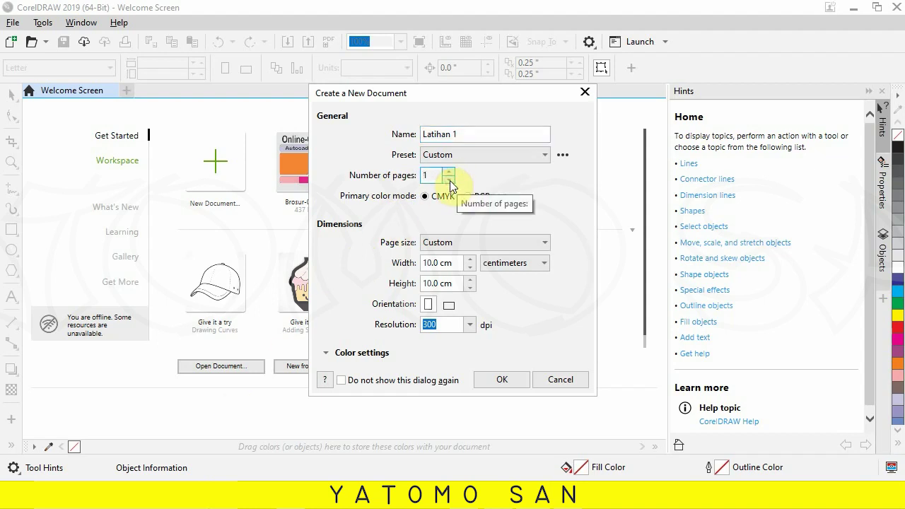
click(484, 242)
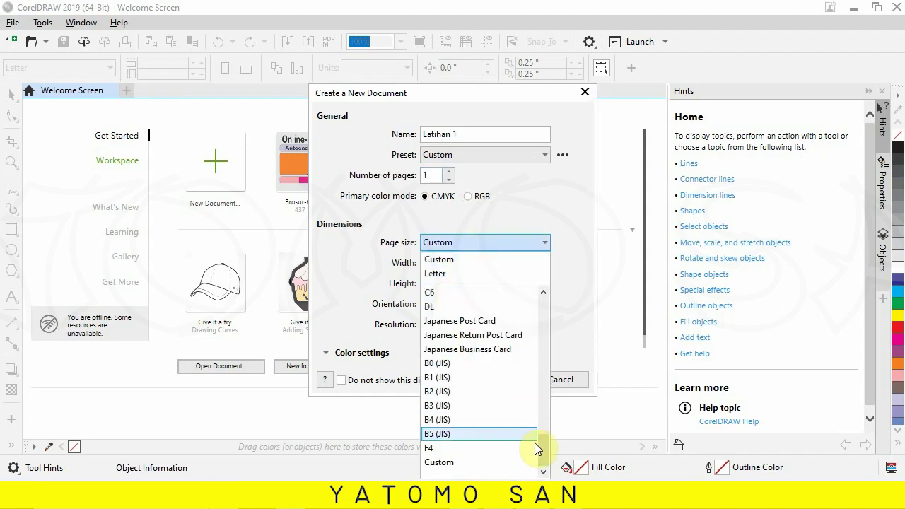
drag(544, 447, 545, 415)
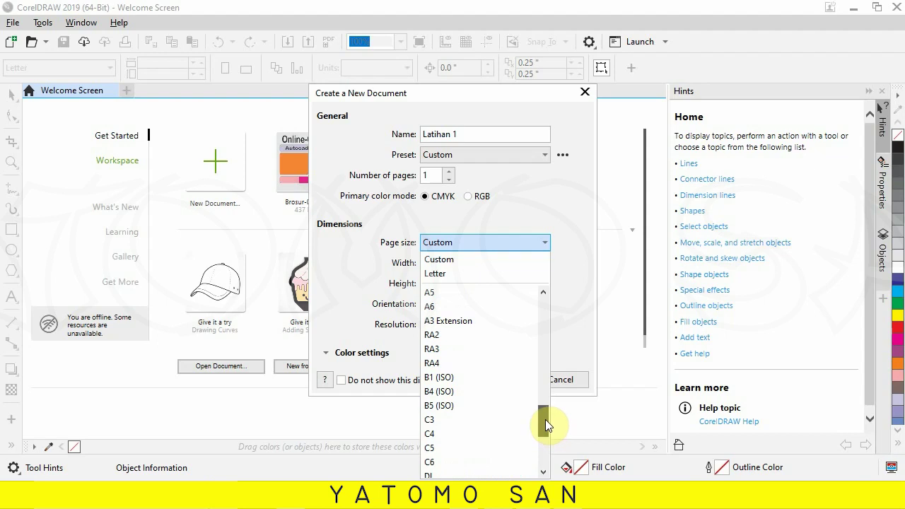
click(448, 306)
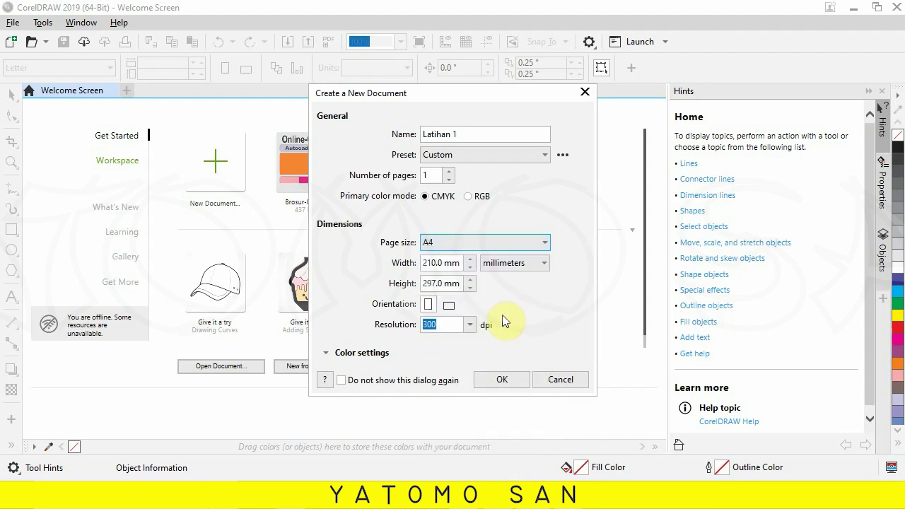
click(512, 261)
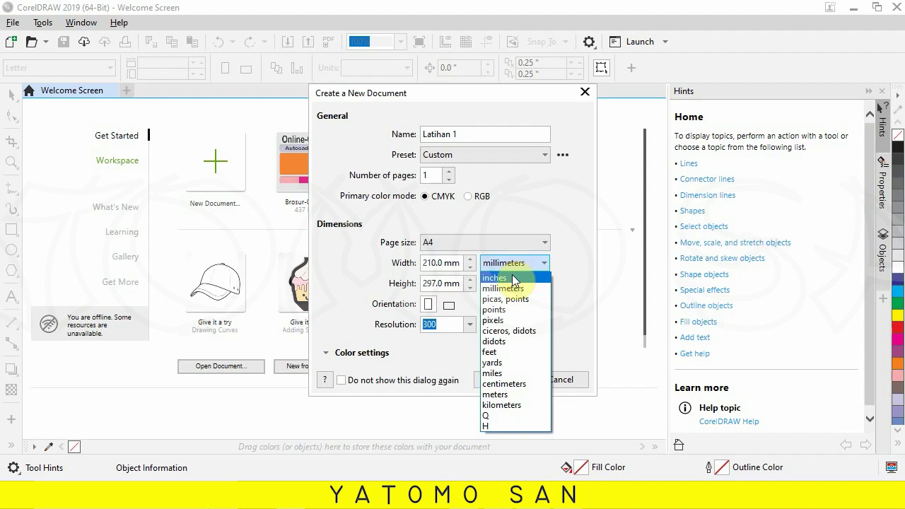
click(514, 384)
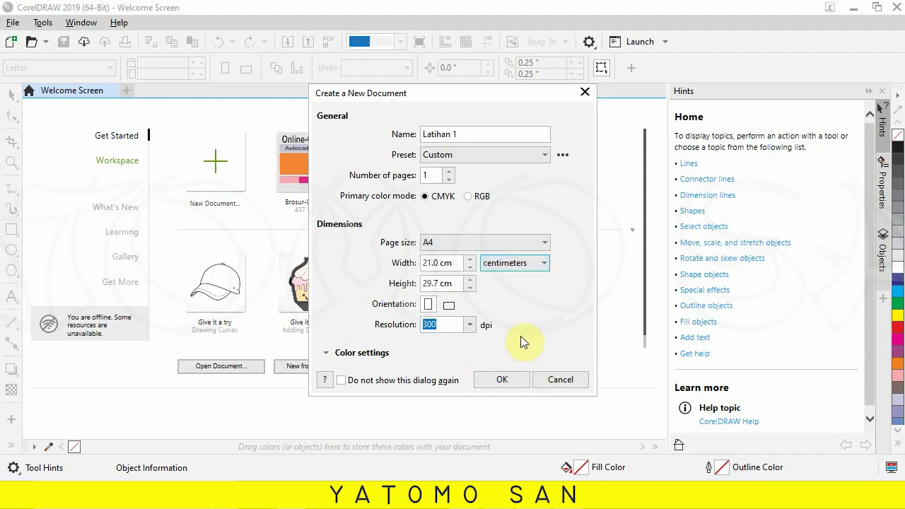
click(447, 305)
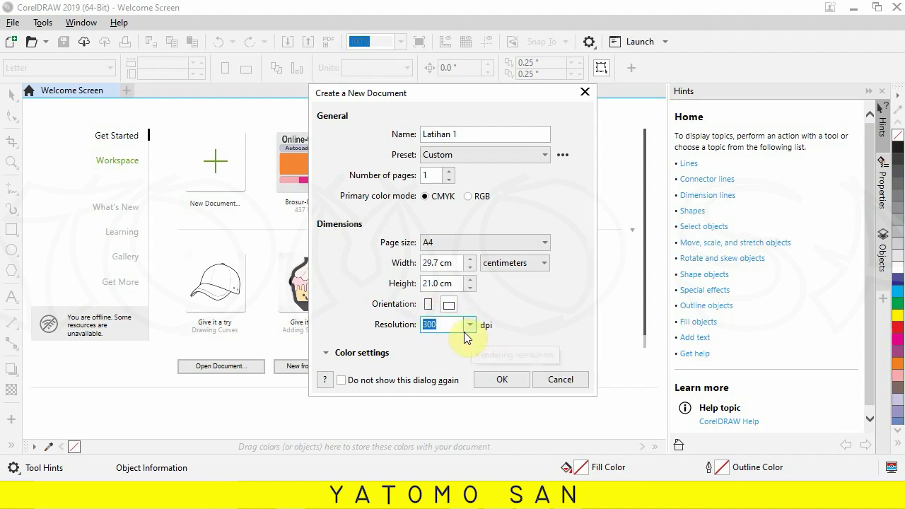
click(502, 382)
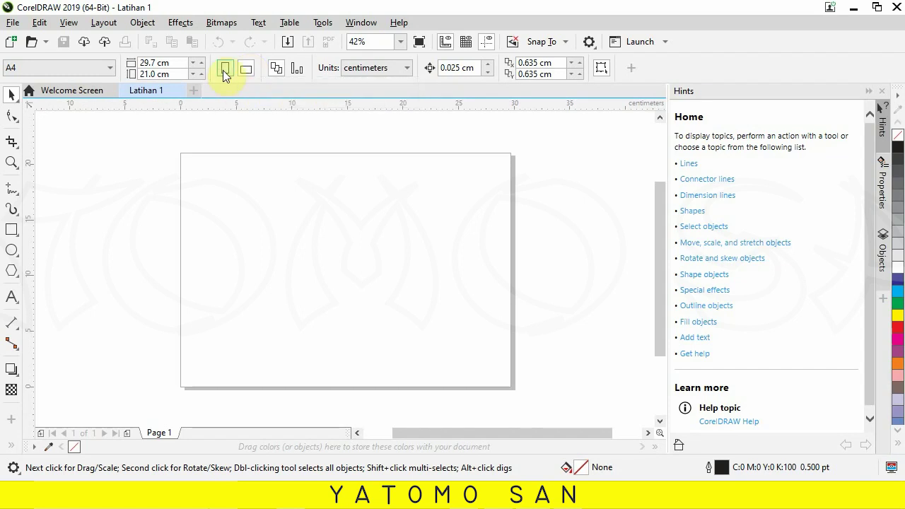
Try portrait, return the page to landscape, and review the units list and recent drawings
click(224, 71)
click(244, 72)
click(388, 68)
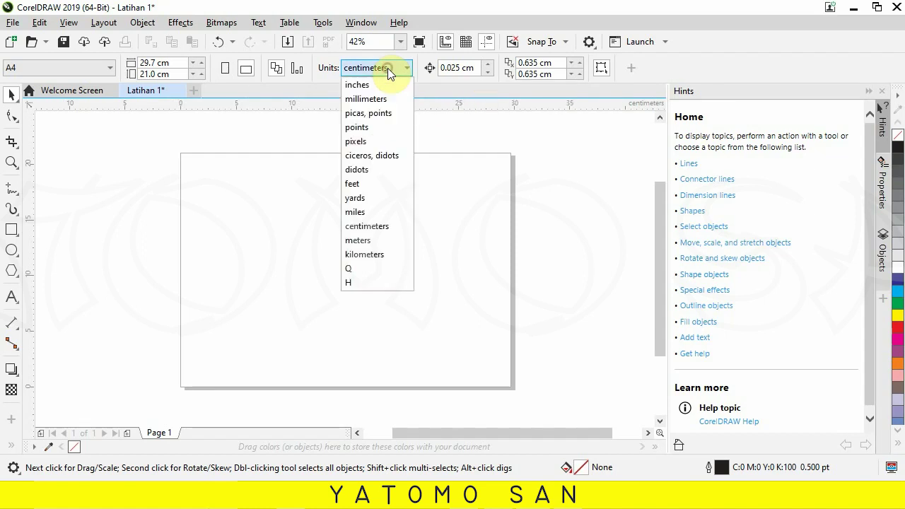
click(388, 68)
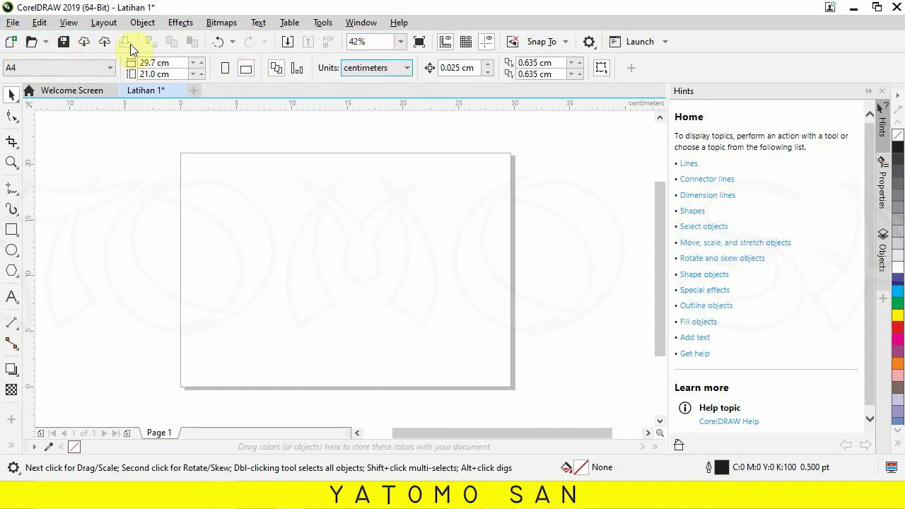
click(46, 41)
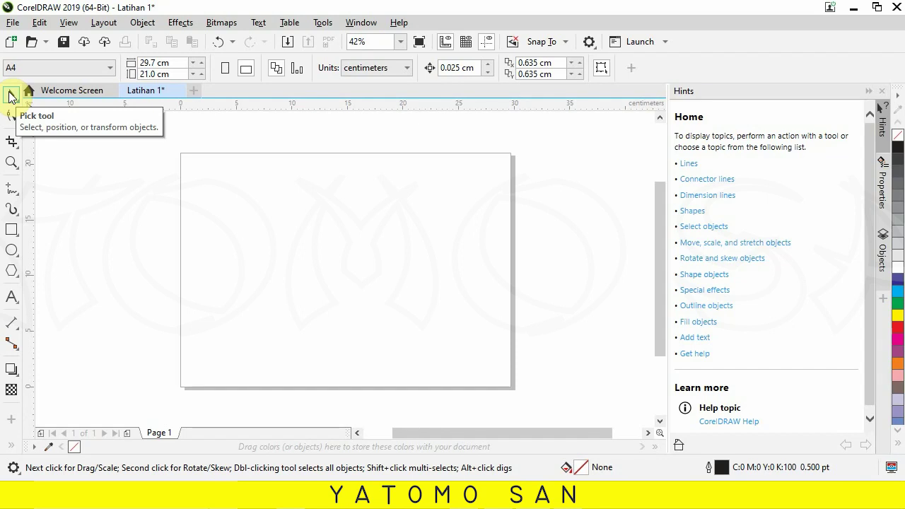
Draw a rectangle in the page's upper-left area and size it 10 × 5 cm
click(12, 231)
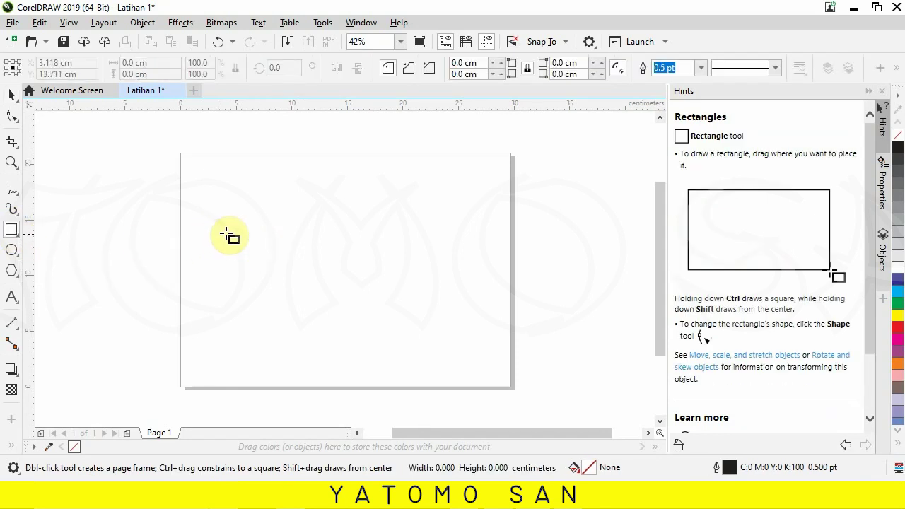
drag(215, 234, 316, 175)
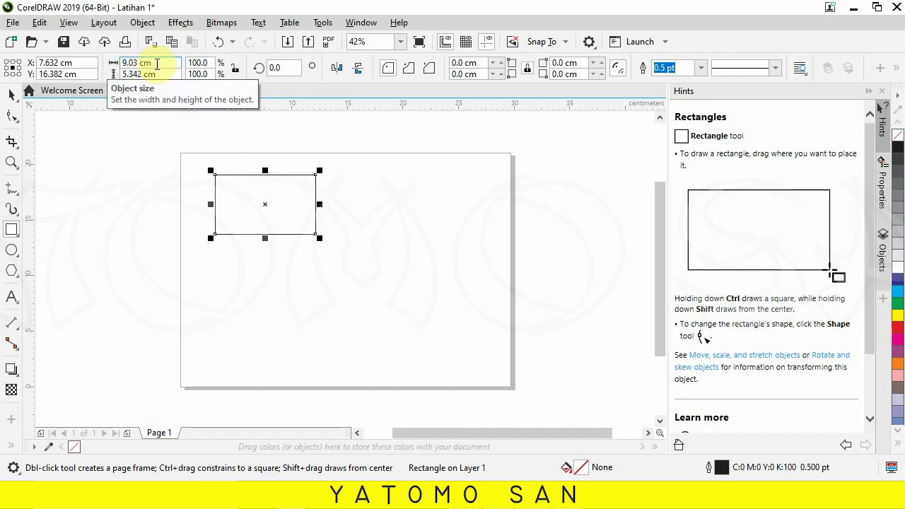
click(157, 64)
text(10)
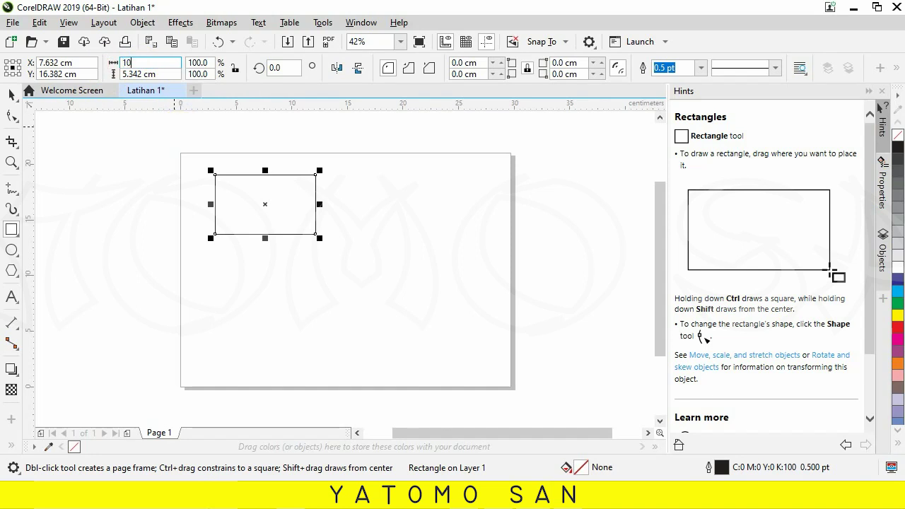
double_click(166, 75)
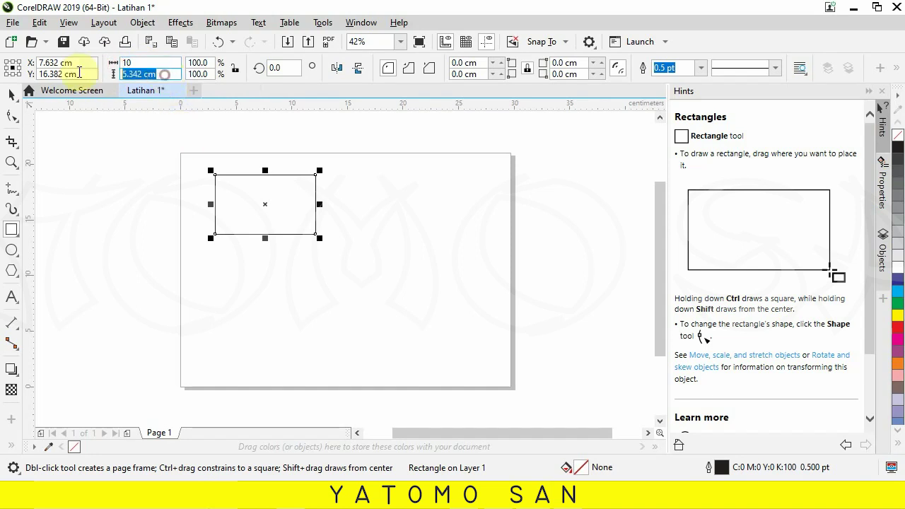
text(5)
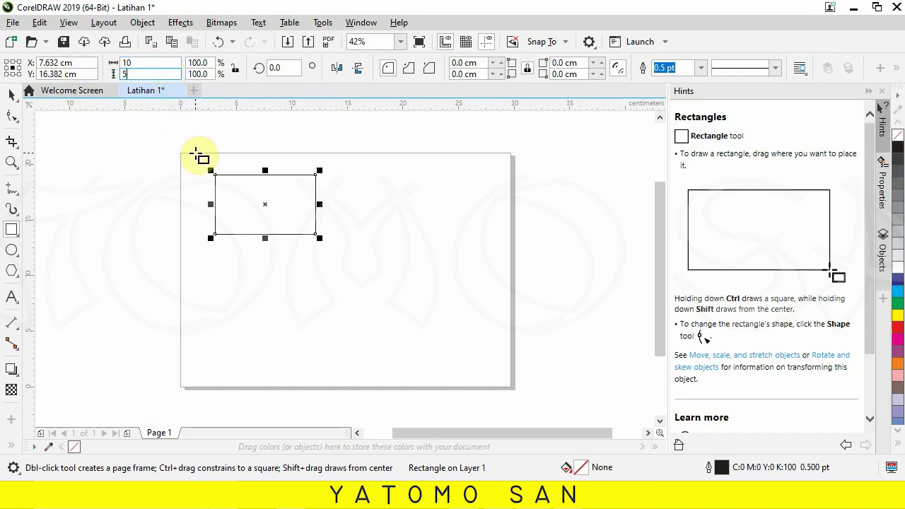
key(Return)
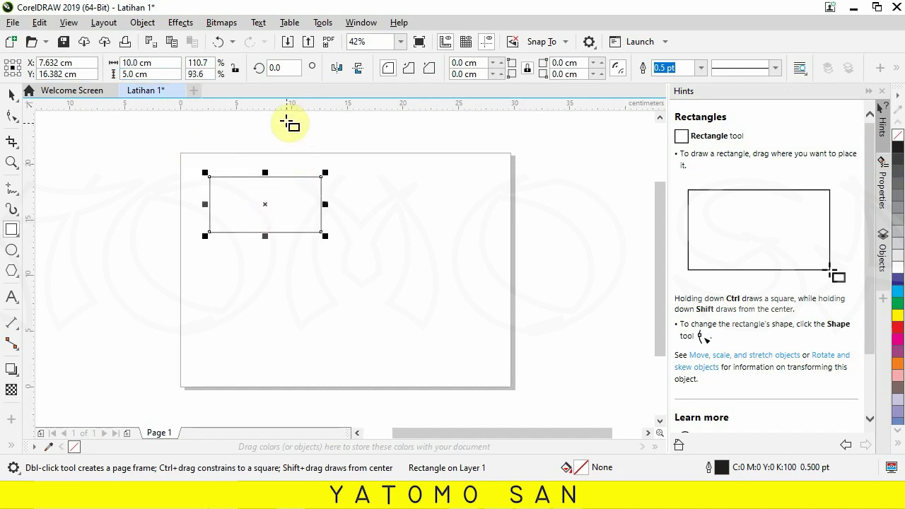
click(287, 68)
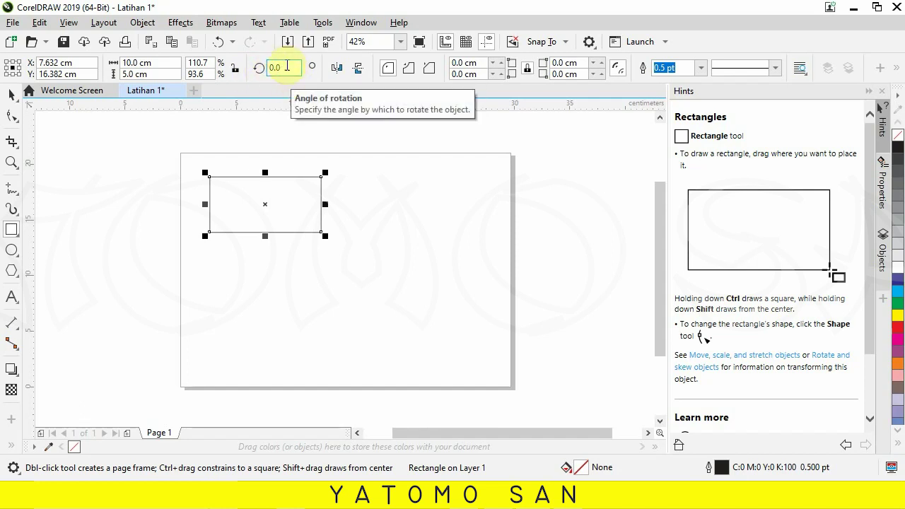
Flip the rectangle and round its corners to 1.0 cm after trying scalloped and chamfered
click(338, 71)
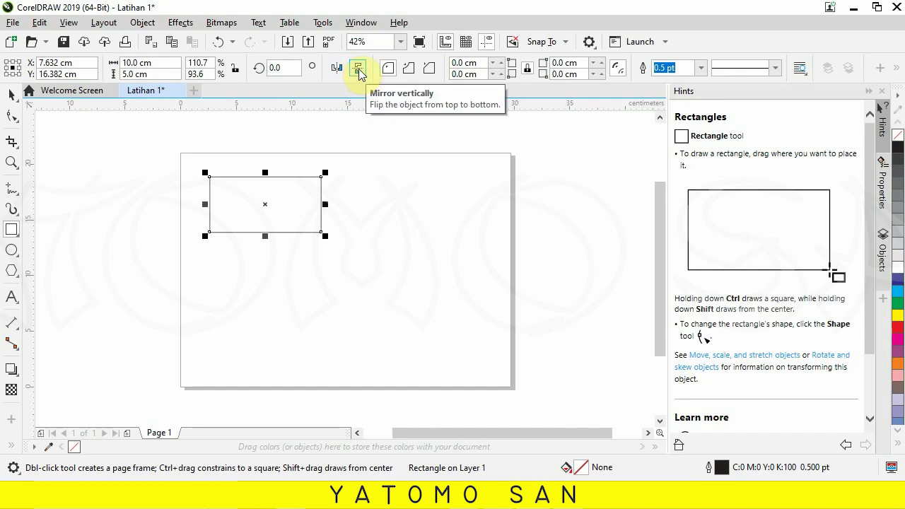
click(359, 68)
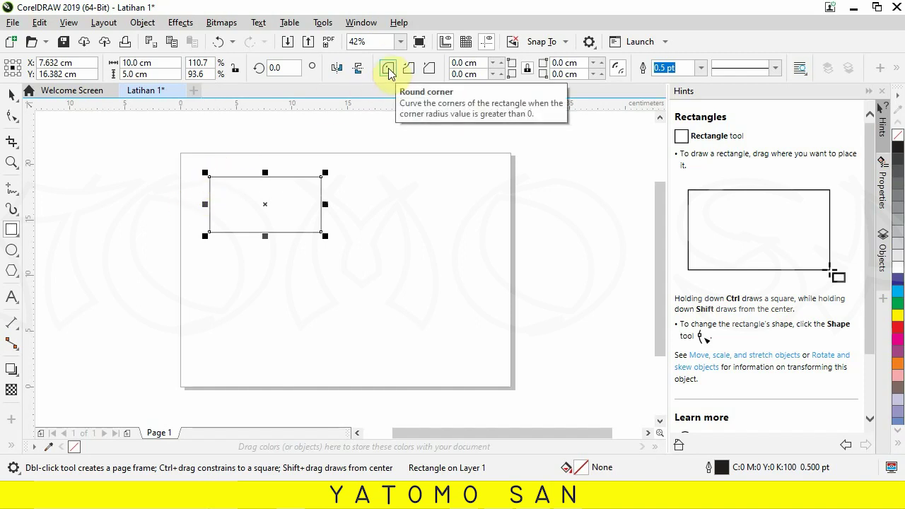
click(502, 65)
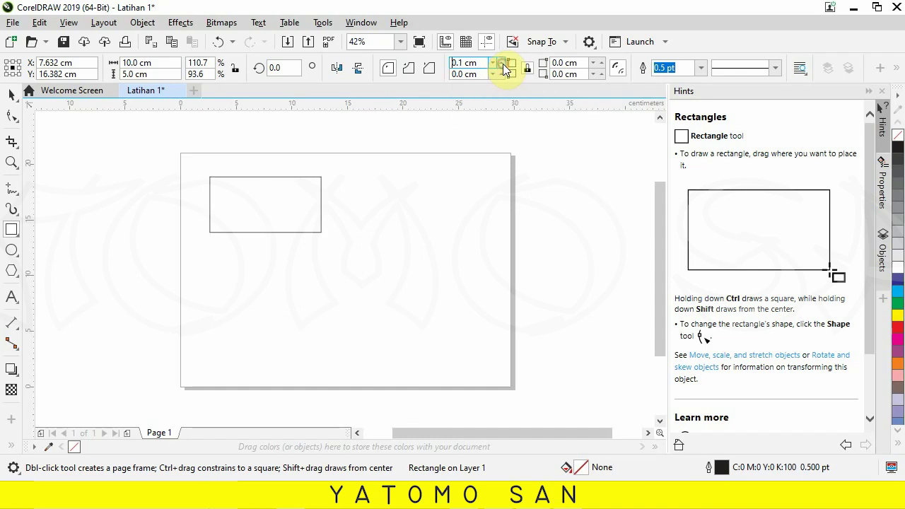
click(502, 65)
click(504, 65)
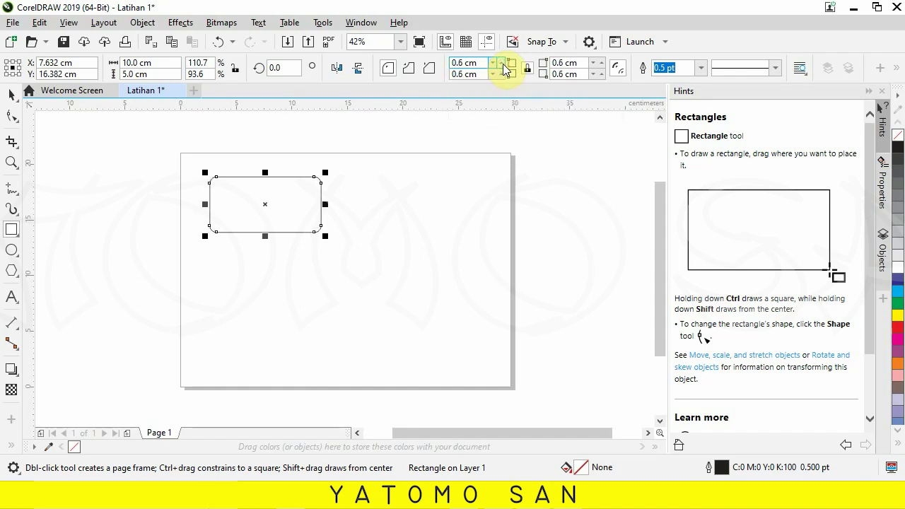
click(503, 65)
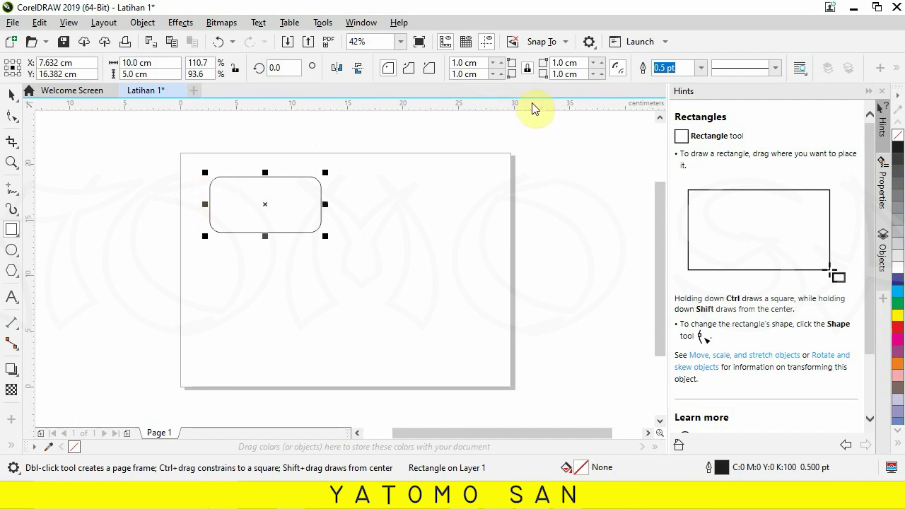
click(409, 68)
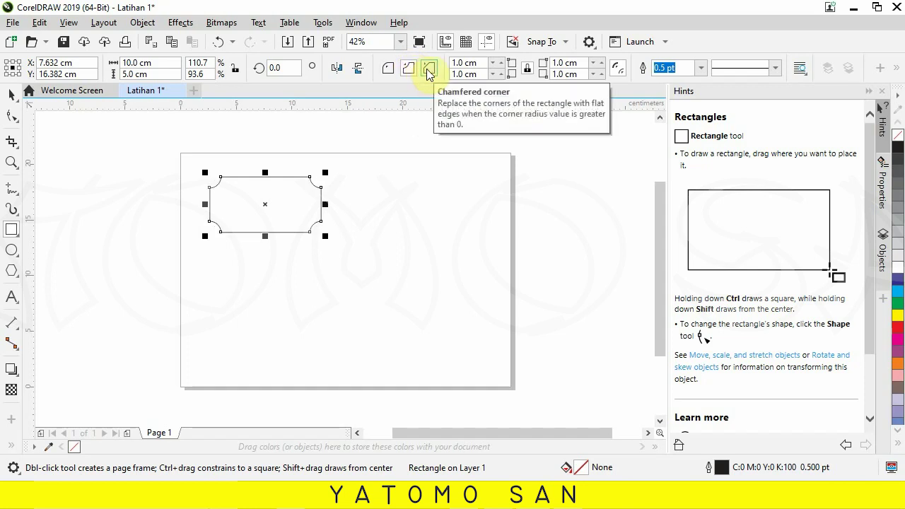
click(430, 68)
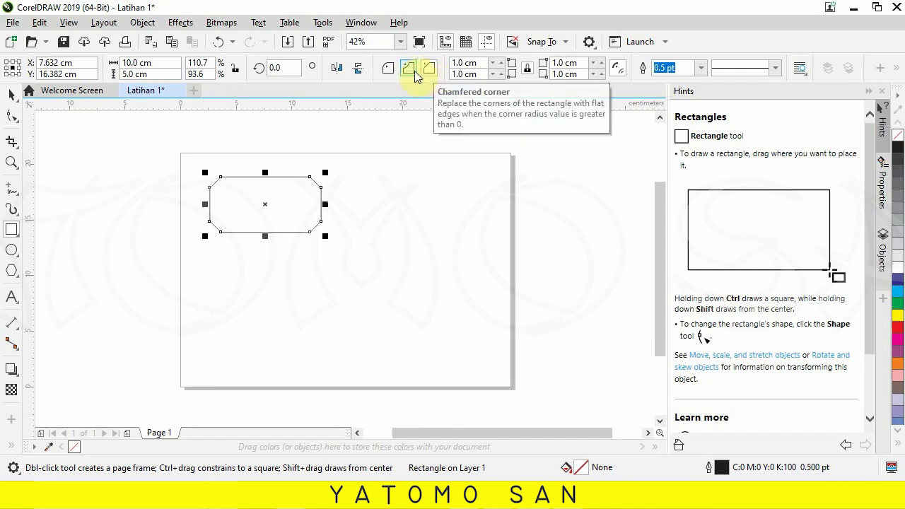
click(387, 69)
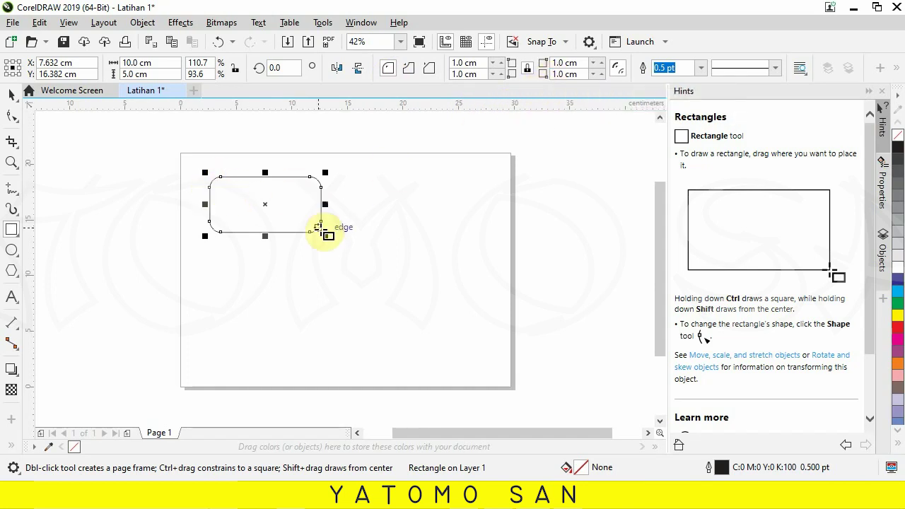
click(527, 67)
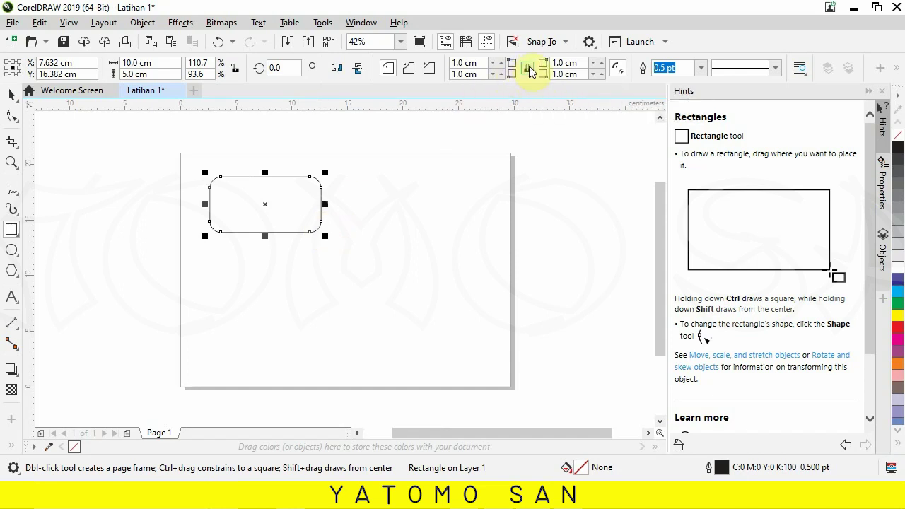
click(527, 67)
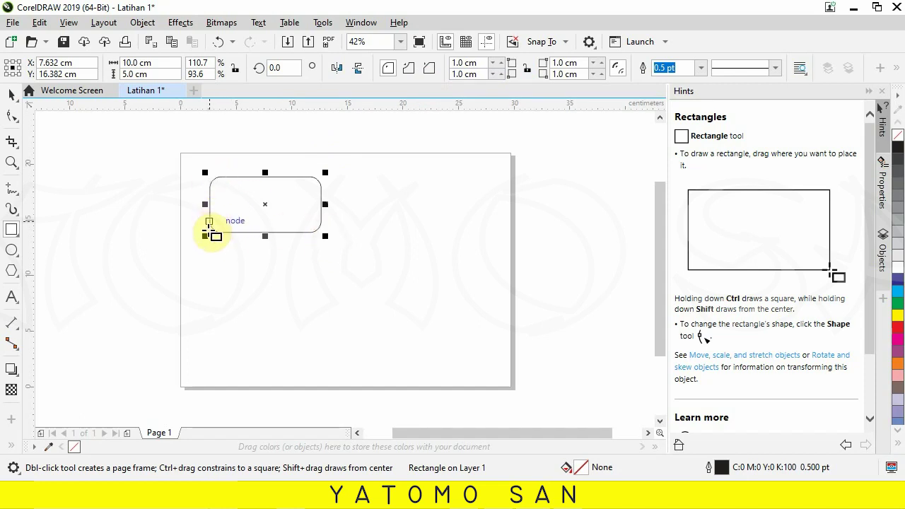
Square the lower-left and top-right corners at 0.0 cm, keeping the other two rounded
click(483, 74)
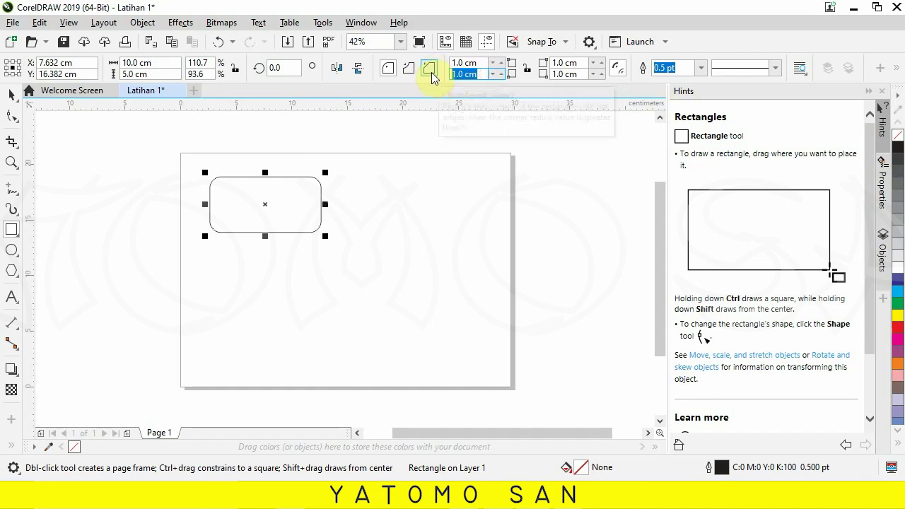
text(0)
click(577, 63)
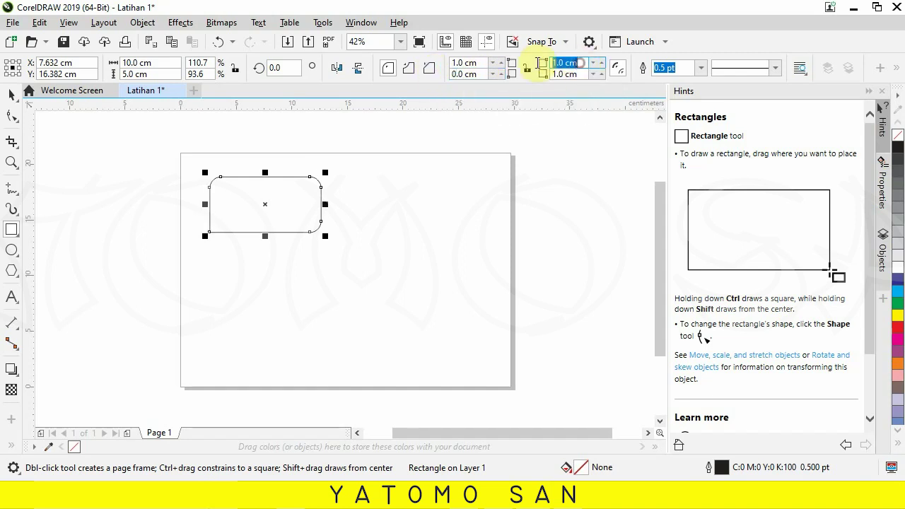
text(0)
key(Return)
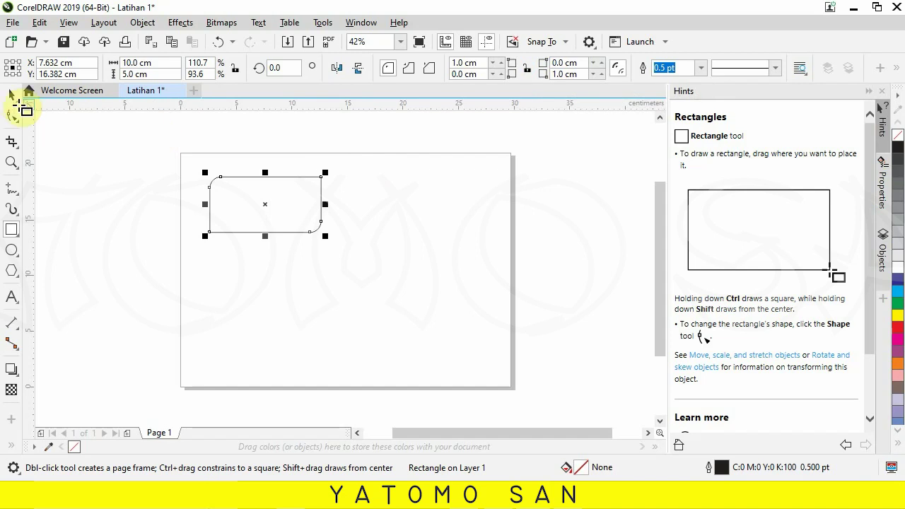
Thicken the rectangle's outline to 12.0 pt, passing through 2.0 pt
click(12, 94)
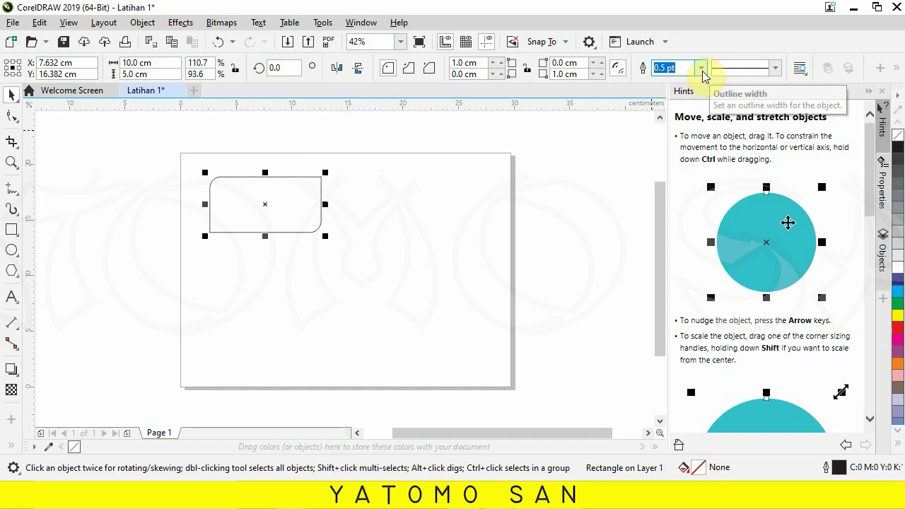
click(703, 70)
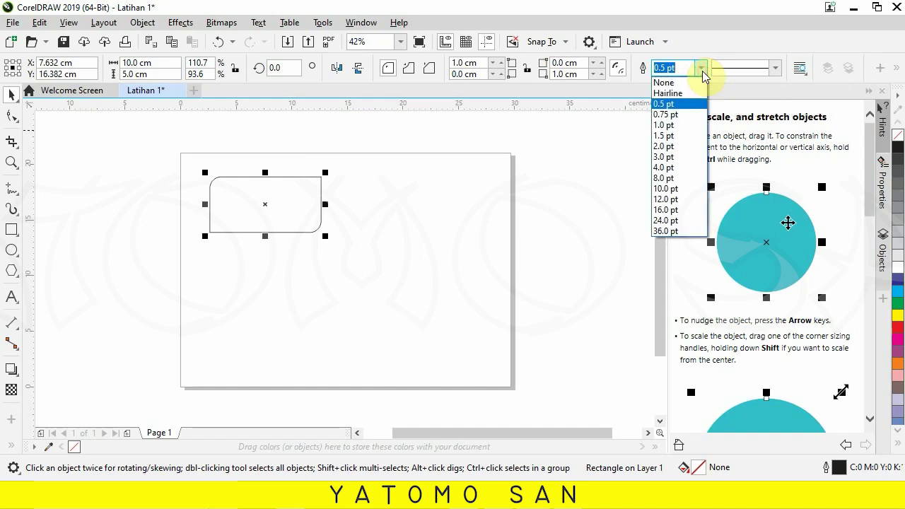
key(Escape)
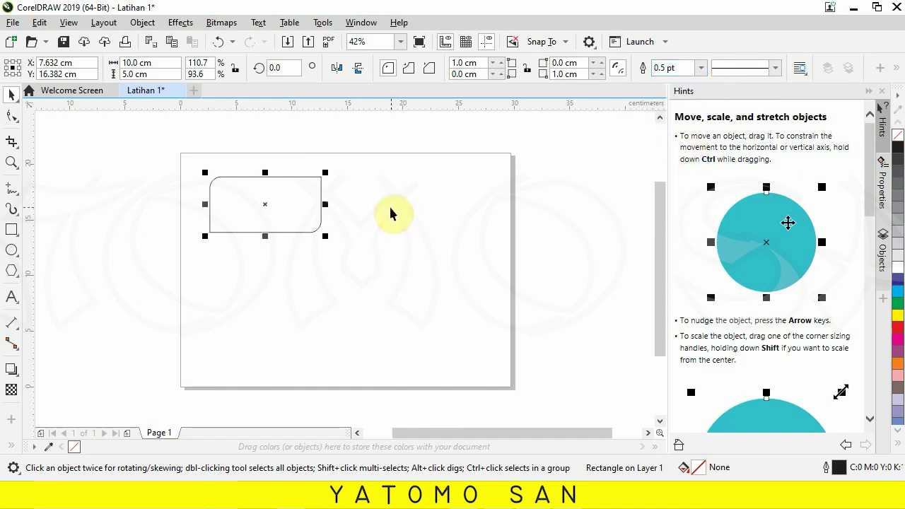
click(701, 67)
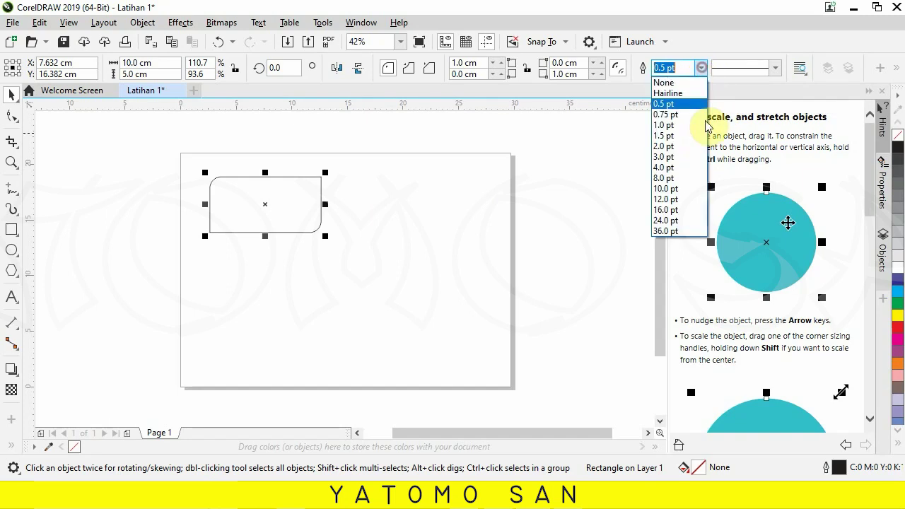
click(678, 151)
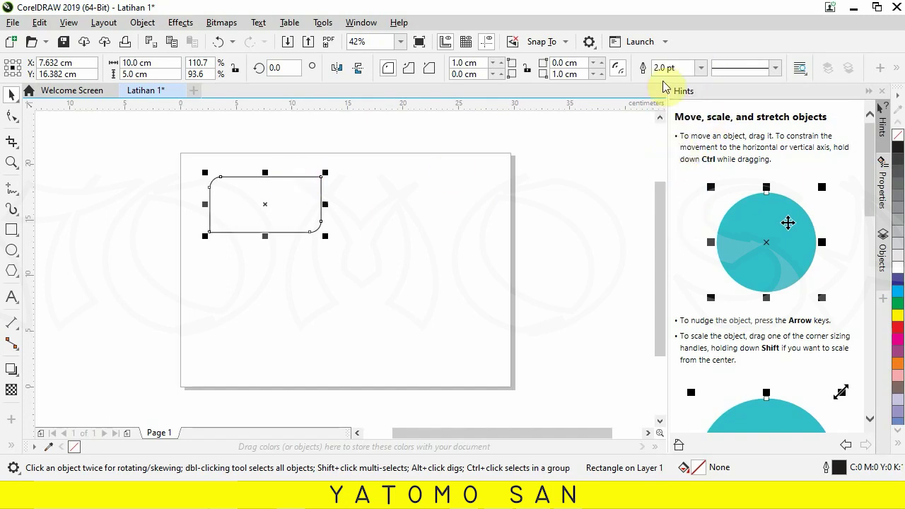
click(701, 68)
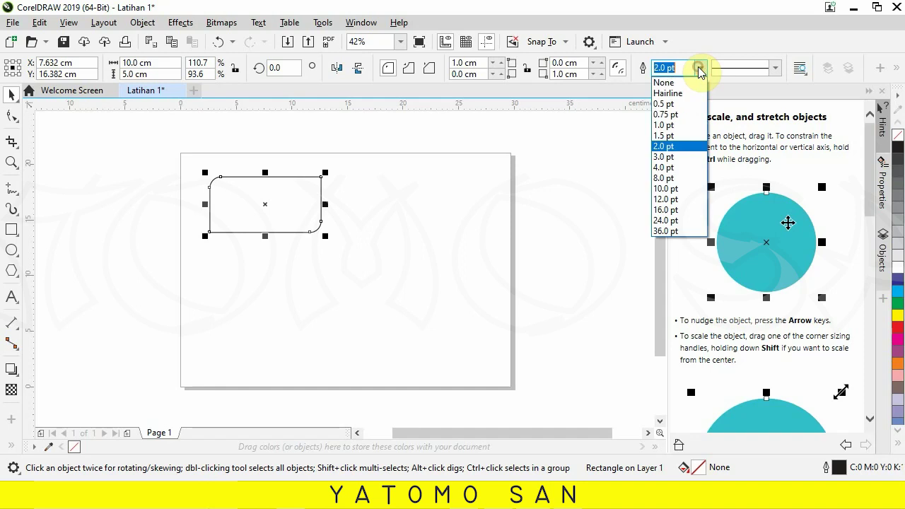
click(669, 200)
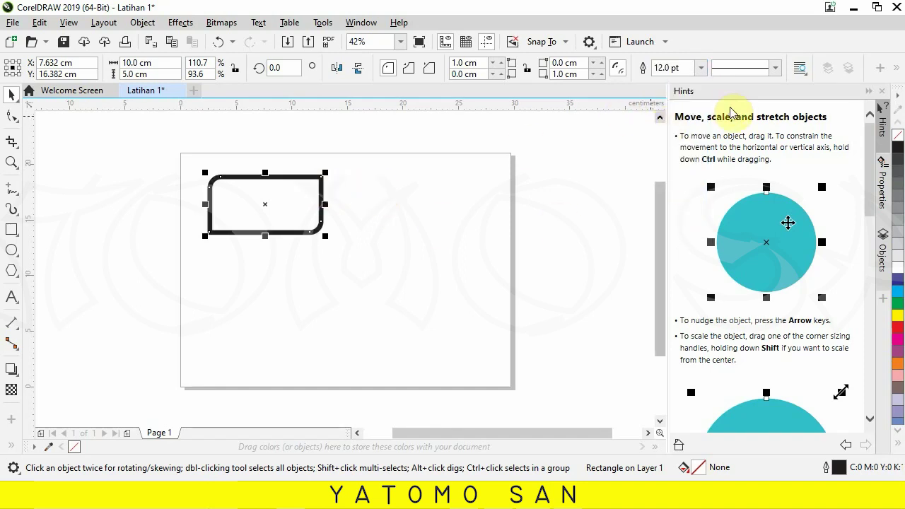
Try dotted and dashed outline styles, then return the outline to a solid line
click(777, 69)
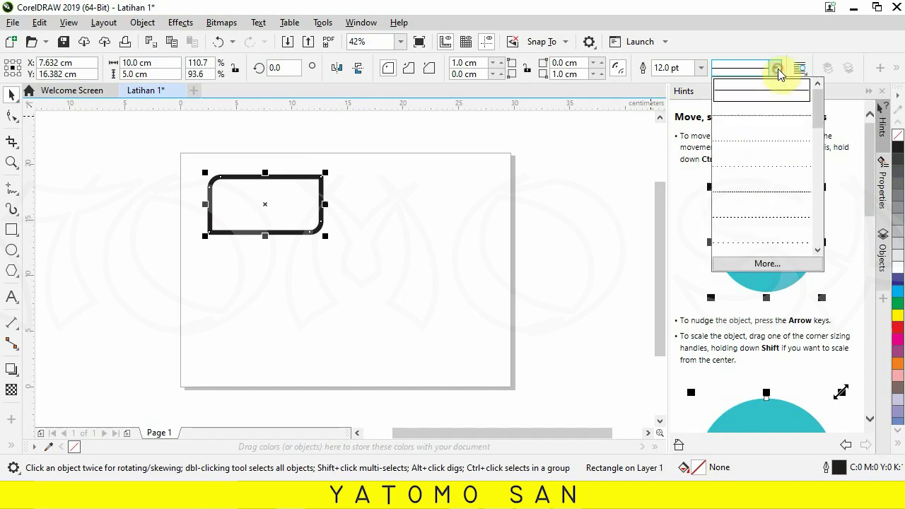
click(764, 193)
click(776, 71)
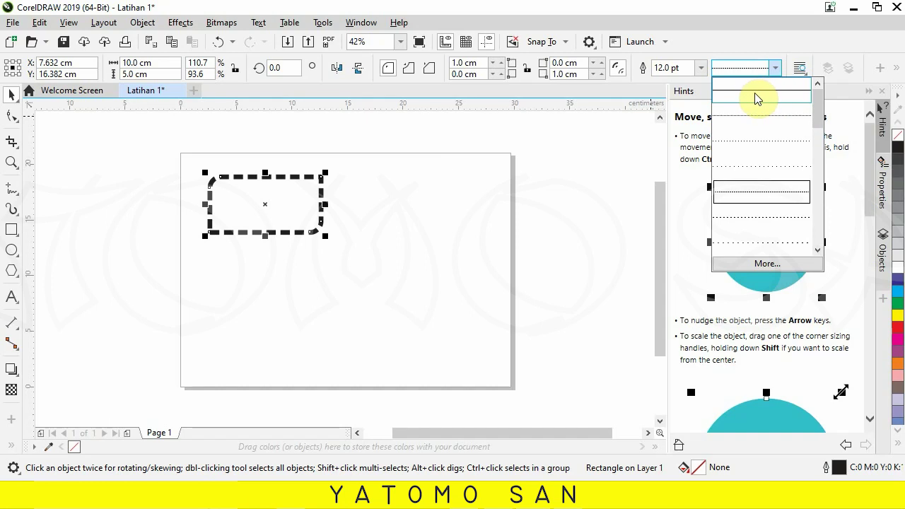
click(756, 99)
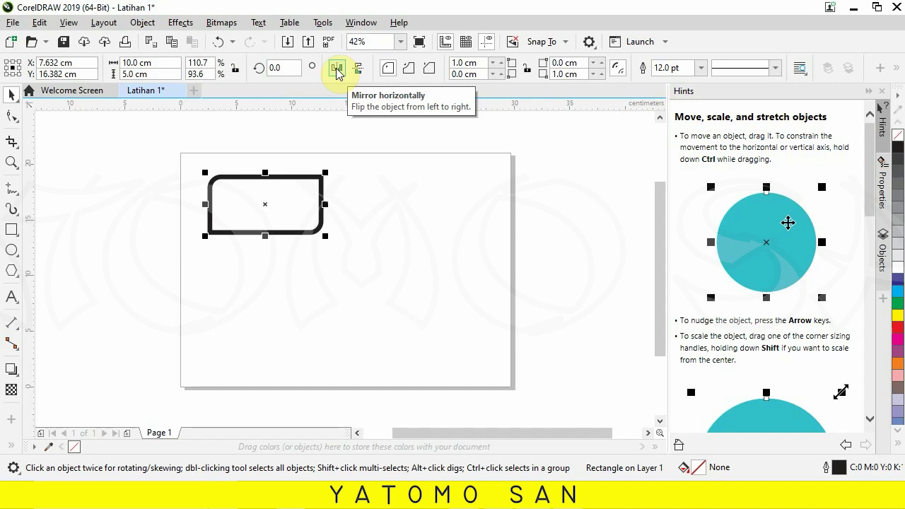
Mirror the rectangle horizontally and vertically and thin its outline to 0.5 pt
click(336, 68)
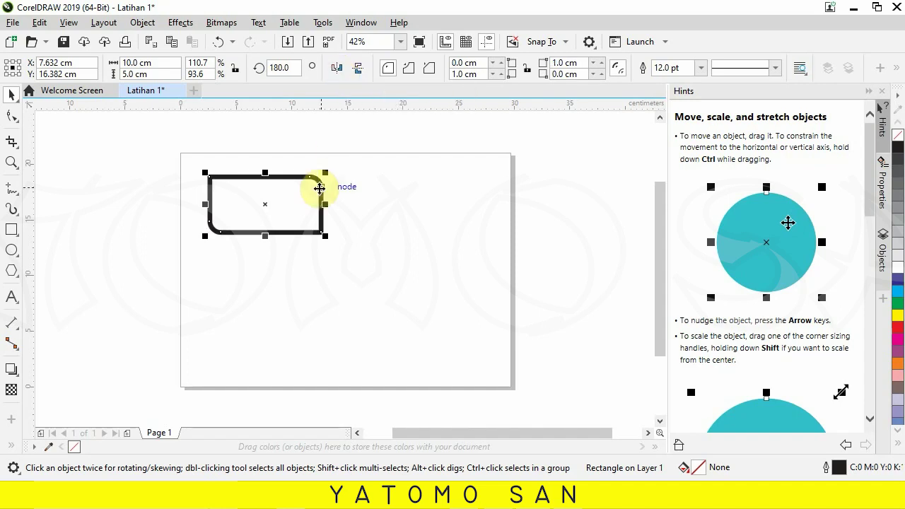
click(360, 72)
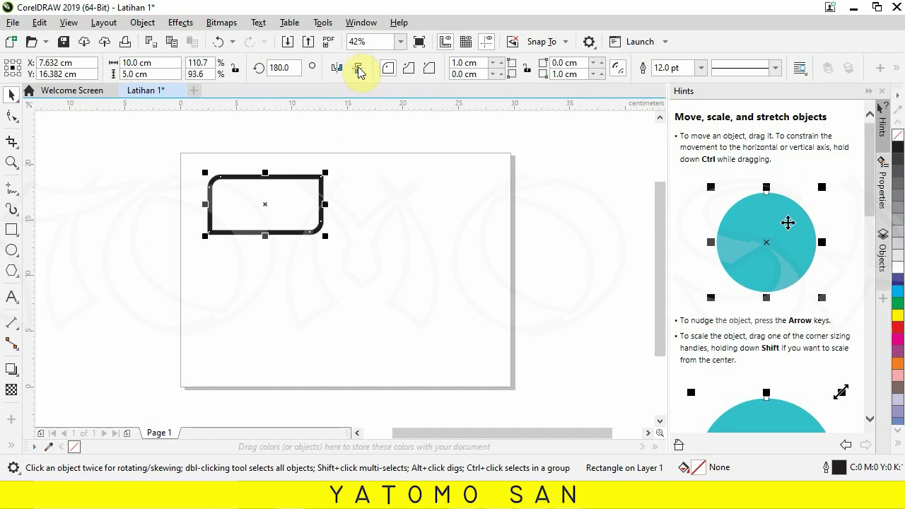
click(701, 68)
click(684, 104)
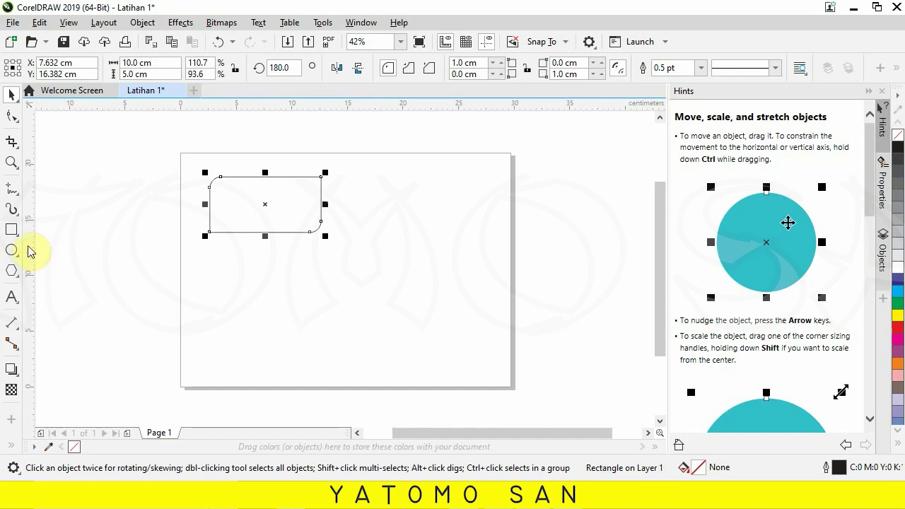
click(11, 230)
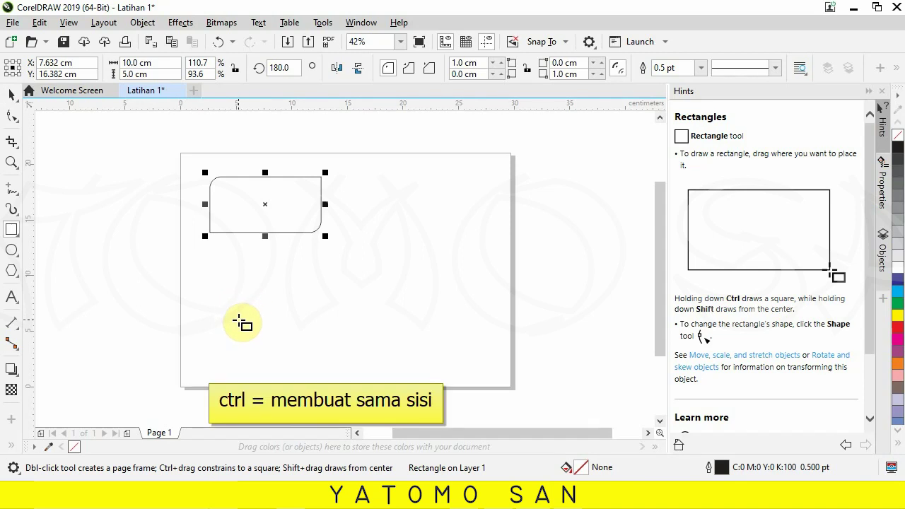
Draw a 5.405 × 5.405 cm square below the rounded rectangle
drag(239, 319, 291, 278)
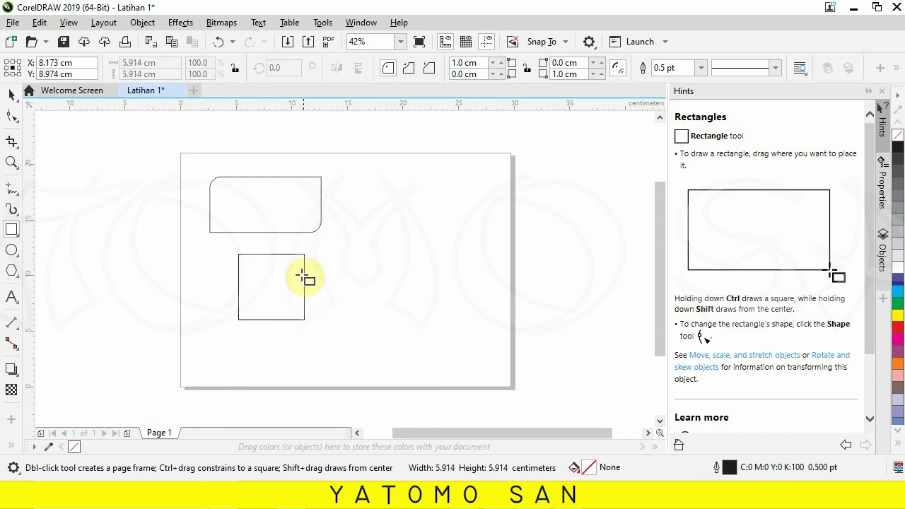
drag(293, 278, 299, 277)
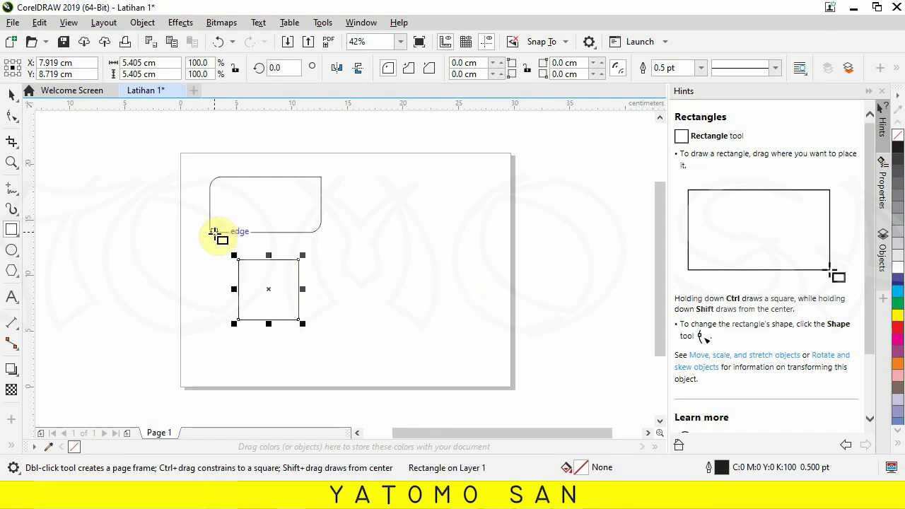
Draw a 10.238 × 3.879 cm ellipse right of the rectangle and a 5.405 cm circle beneath it
click(13, 251)
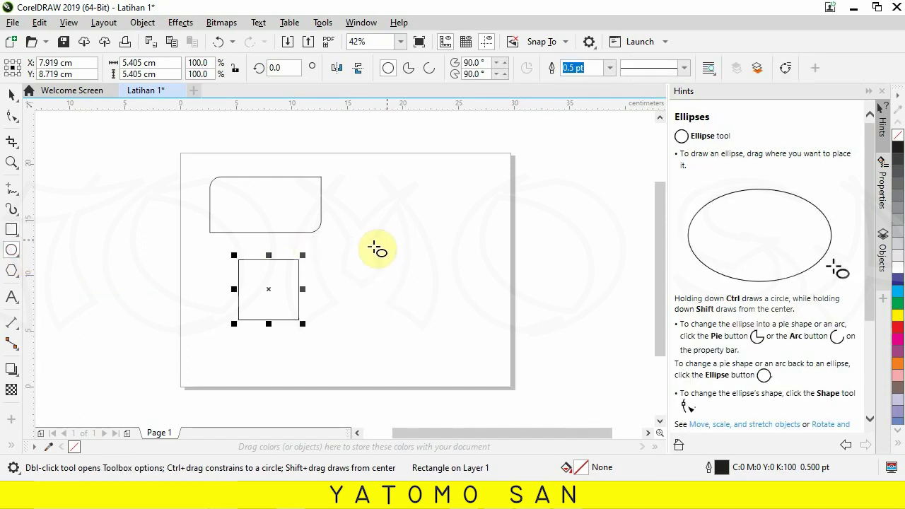
drag(355, 256, 473, 209)
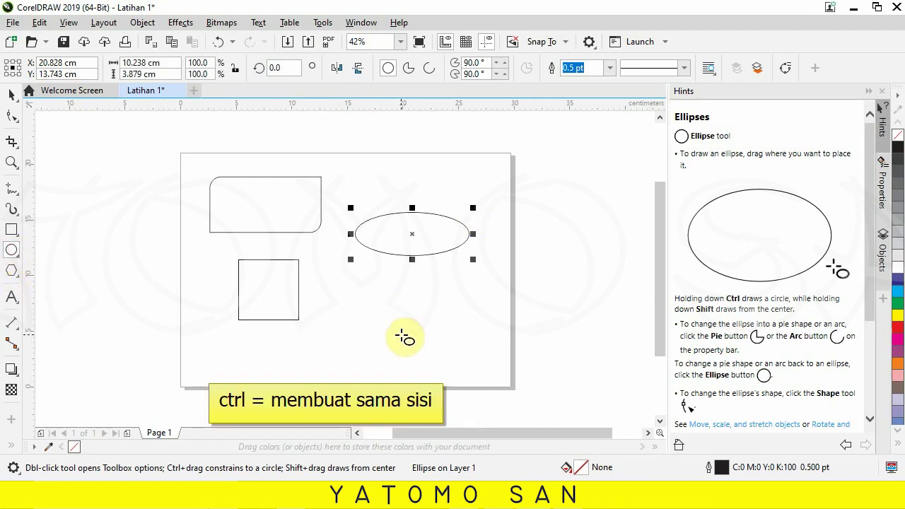
mouse_move(402, 334)
mouse_down()
mouse_move(448, 283)
mouse_move(460, 283)
mouse_up()
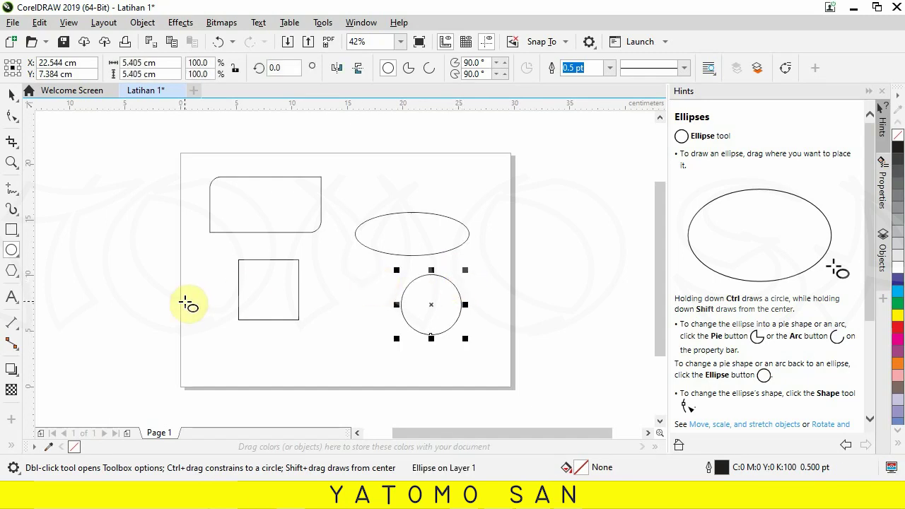
Draw a tall pentagon between square and circle and a 4.233 × 4.026 cm pentagon above the ellipse
click(12, 272)
click(12, 272)
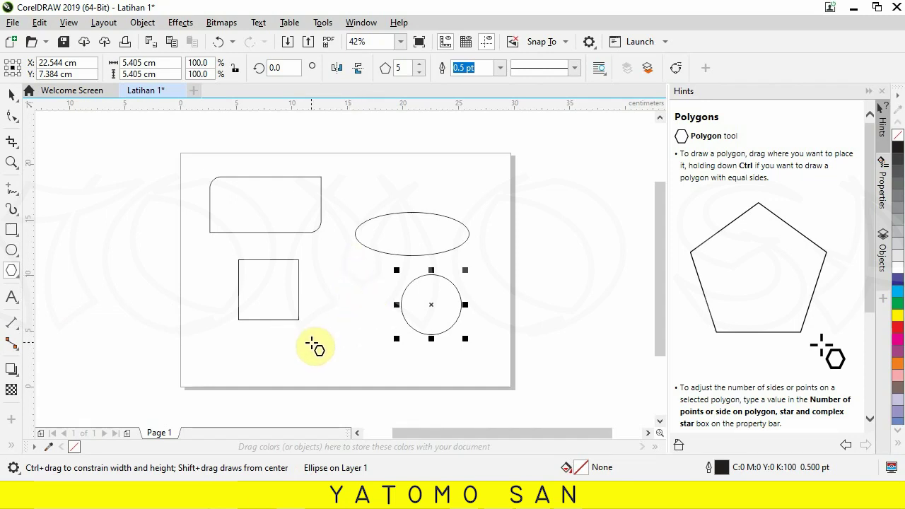
mouse_move(314, 343)
mouse_down()
mouse_move(361, 292)
mouse_move(362, 246)
mouse_up()
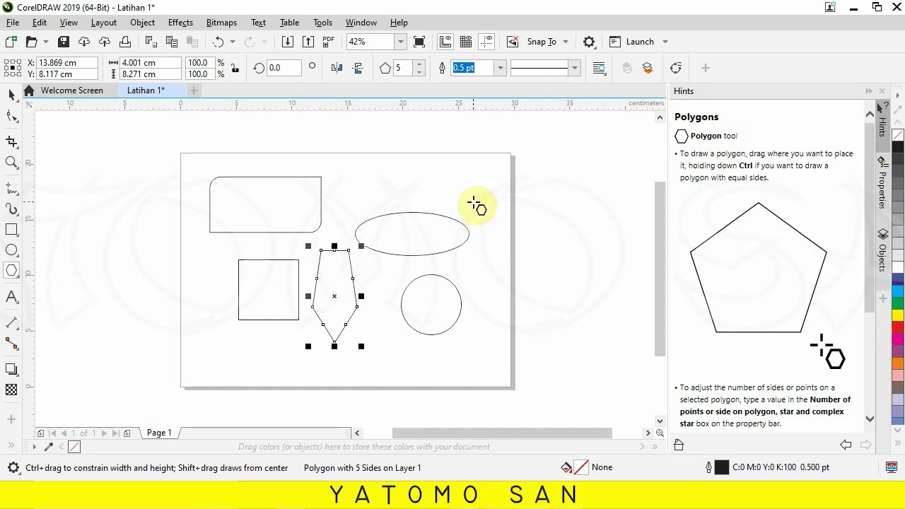
drag(351, 207, 379, 170)
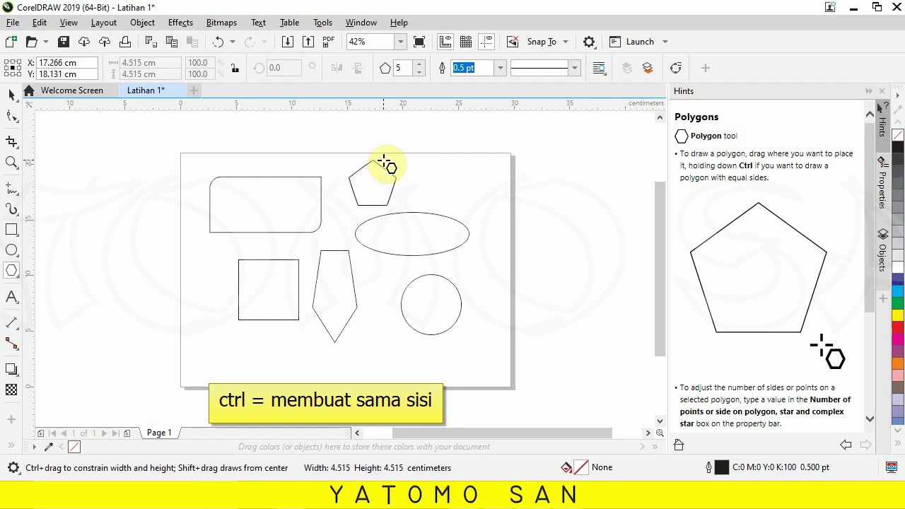
drag(379, 170, 397, 159)
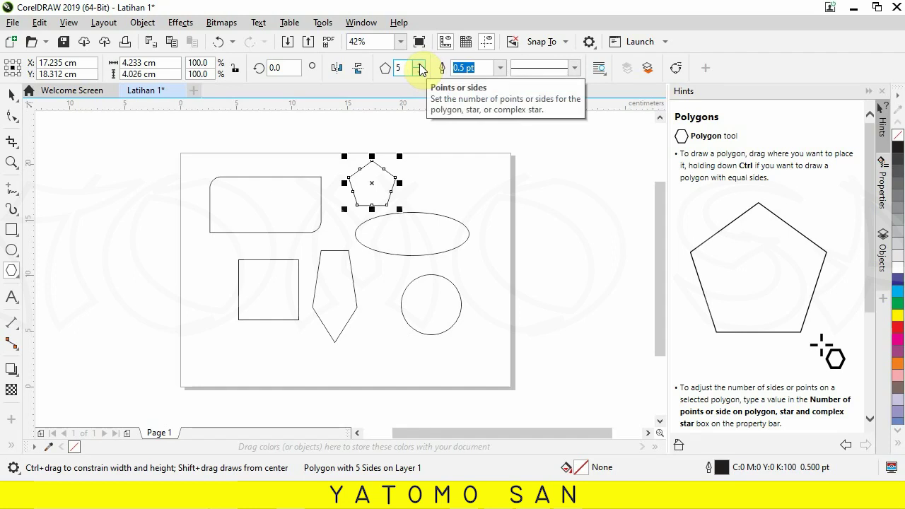
Raise the small polygon's sides from 5 to 7, making a 4.34 × 4.231 cm heptagon
click(419, 64)
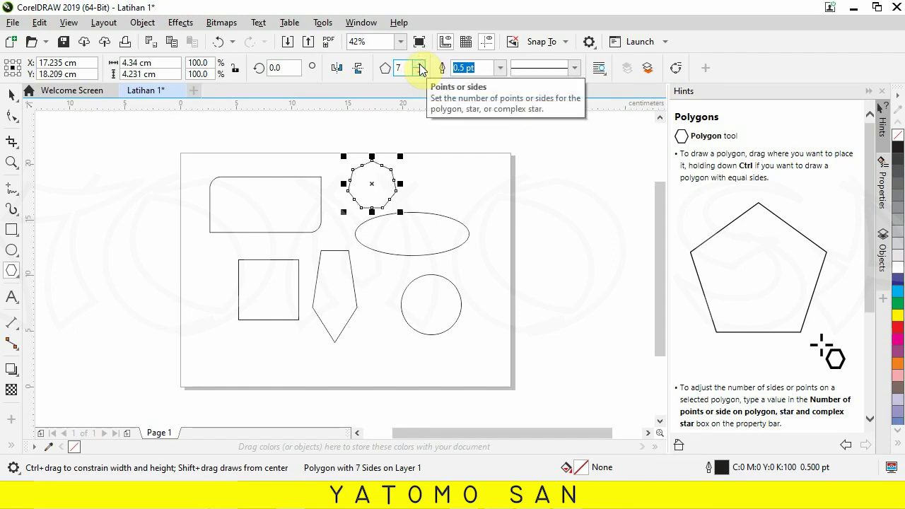
click(282, 69)
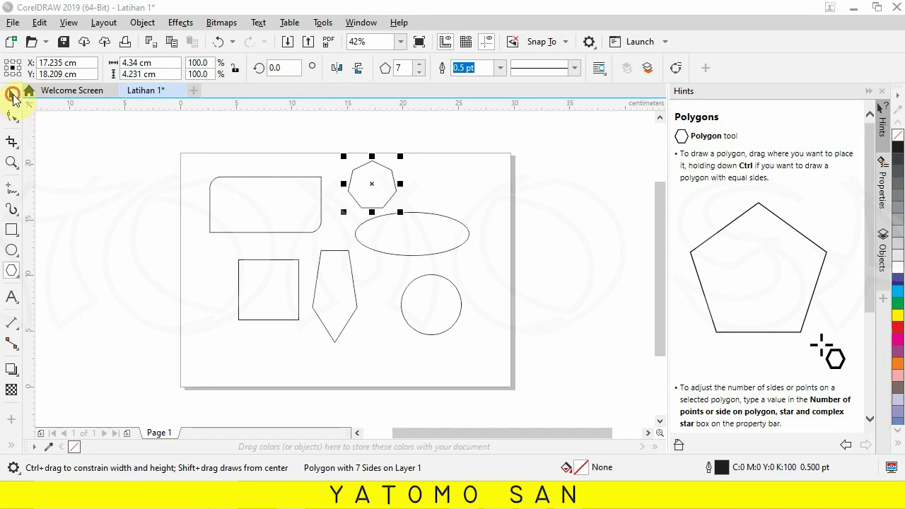
Fill the rounded rectangle with cyan
click(11, 95)
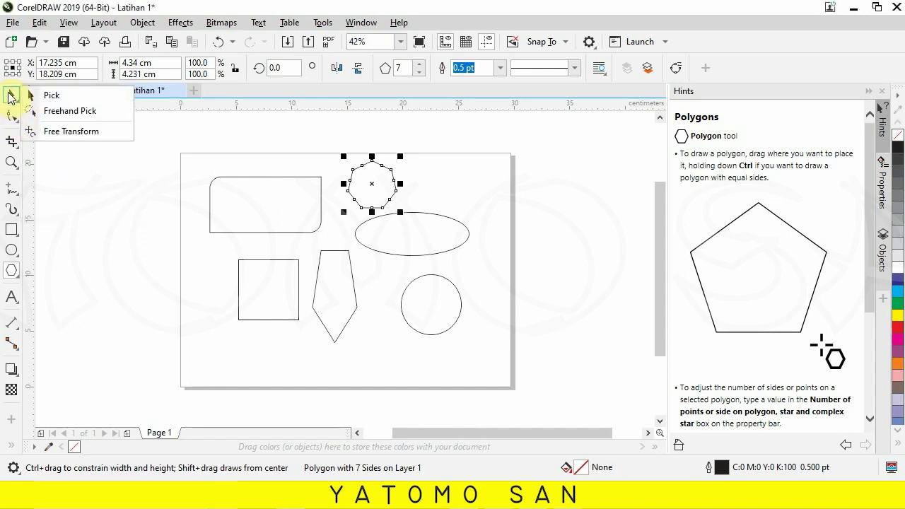
click(52, 95)
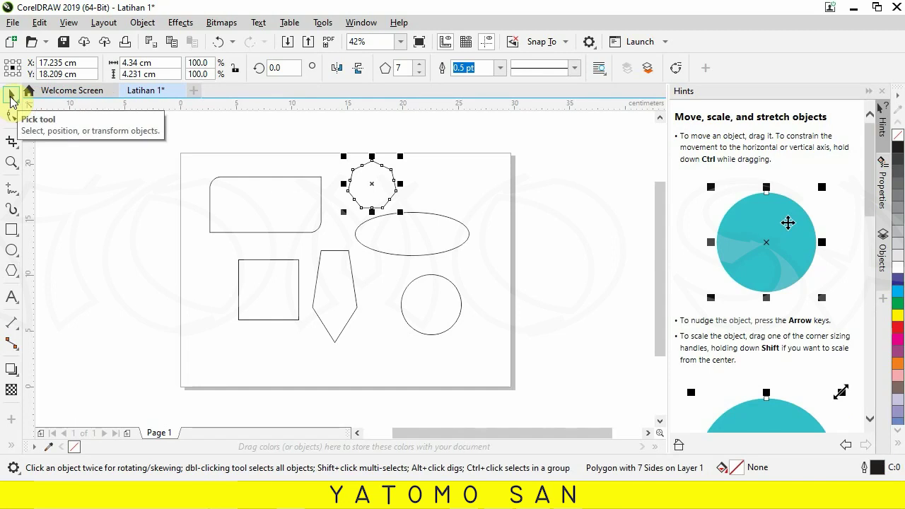
click(253, 198)
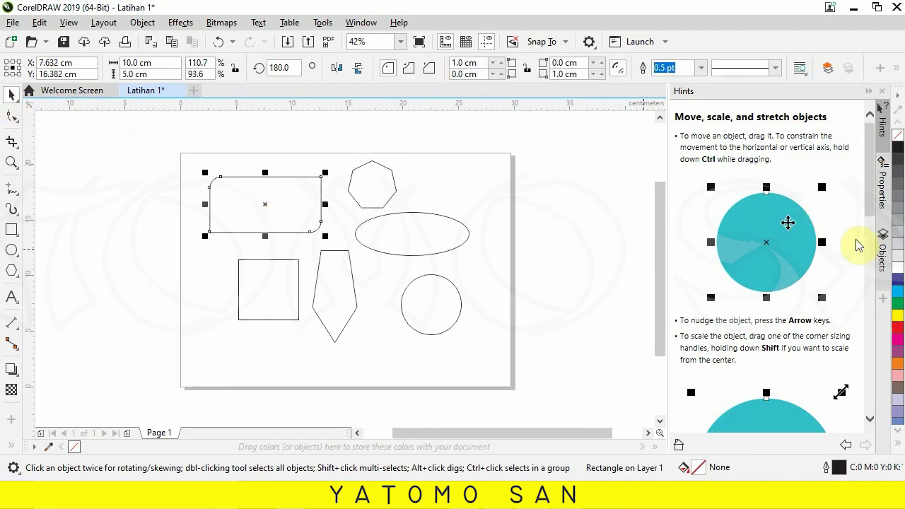
click(896, 297)
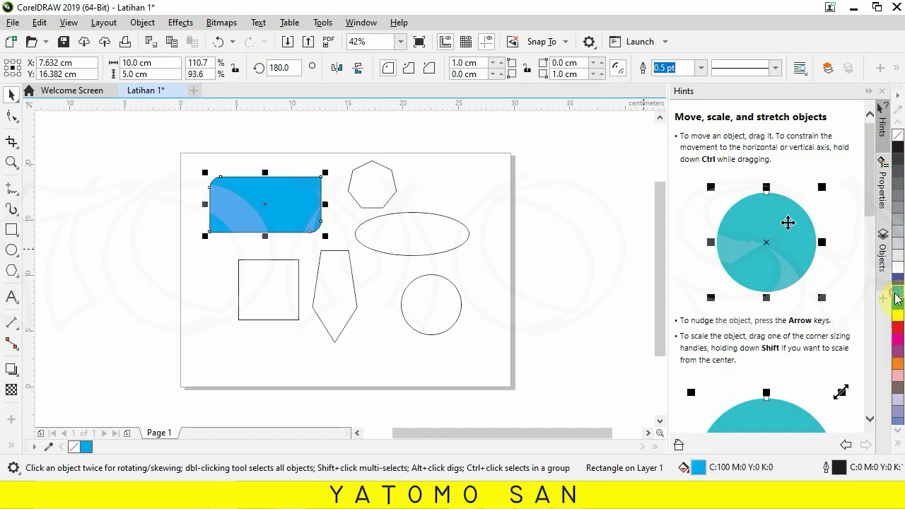
Fill the ellipse yellow with a red outline and move it up onto the heptagon
click(444, 247)
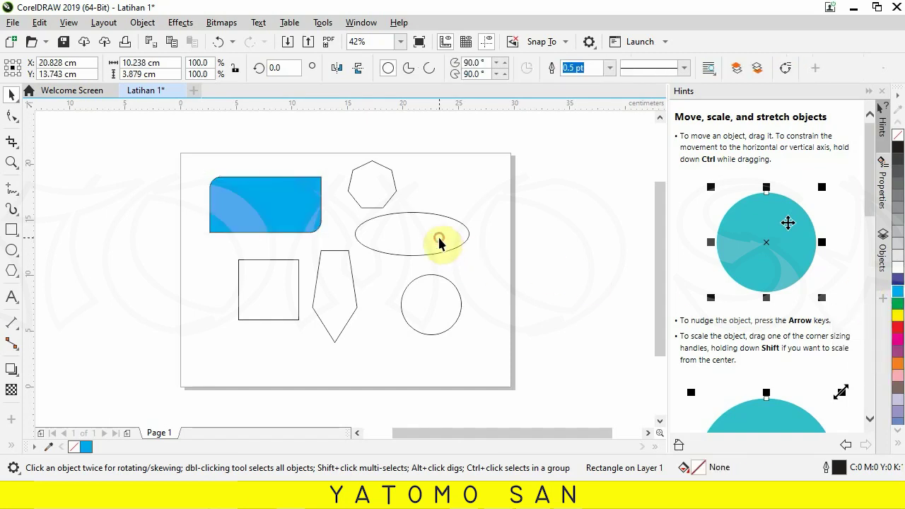
click(899, 316)
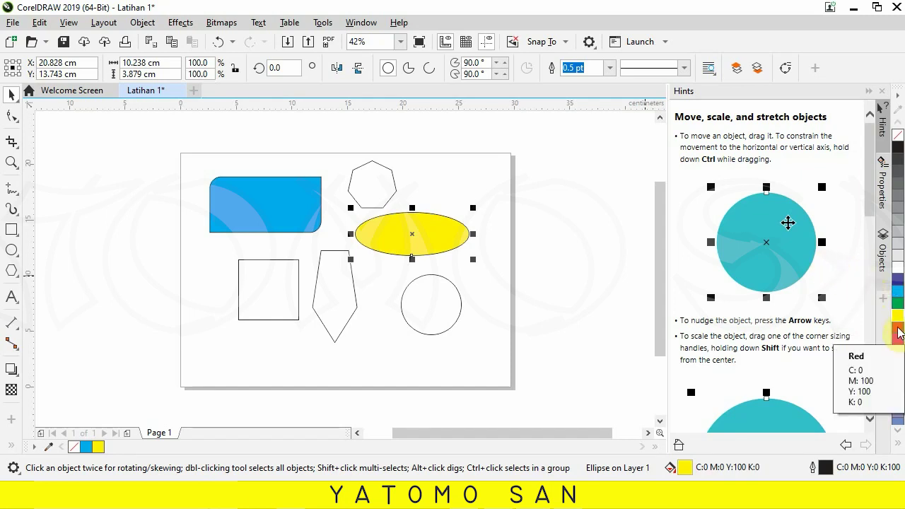
right_click(900, 331)
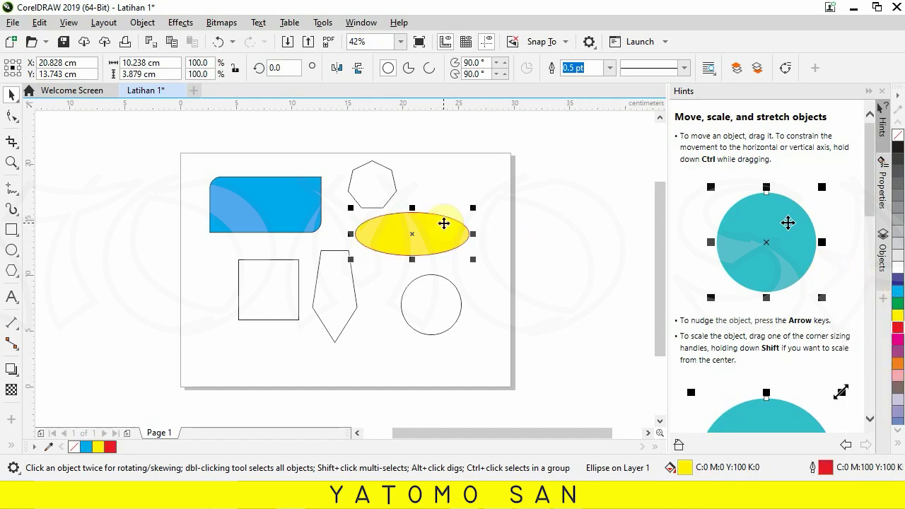
drag(441, 226, 372, 198)
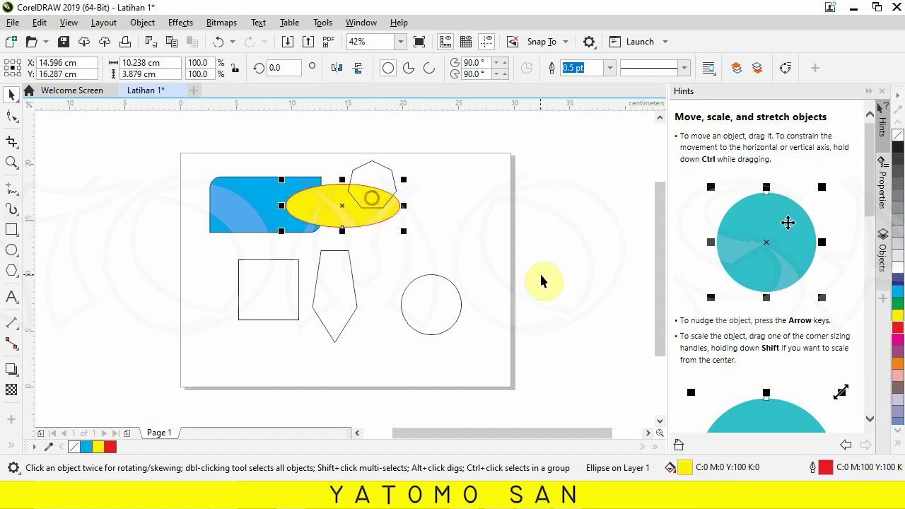
Give the square a red outline and a pinkish red fill (C0 M76 Y33 K0)
click(240, 290)
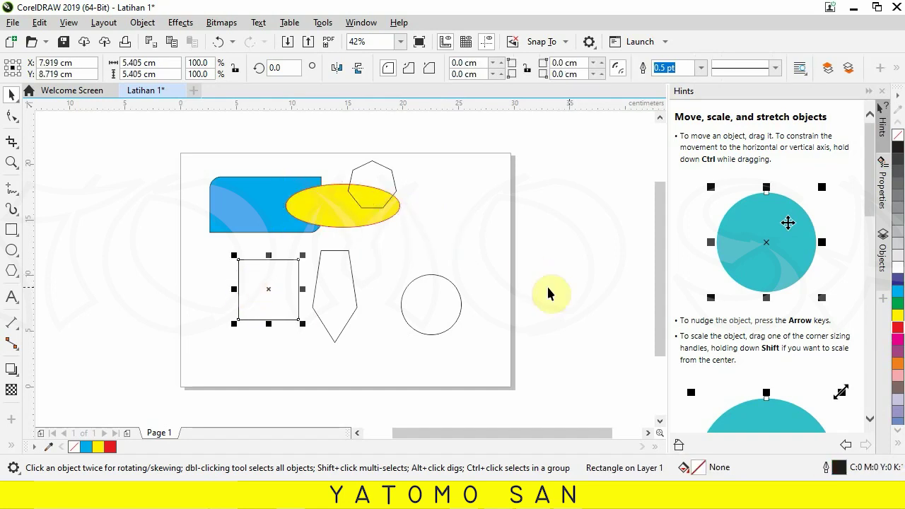
click(897, 298)
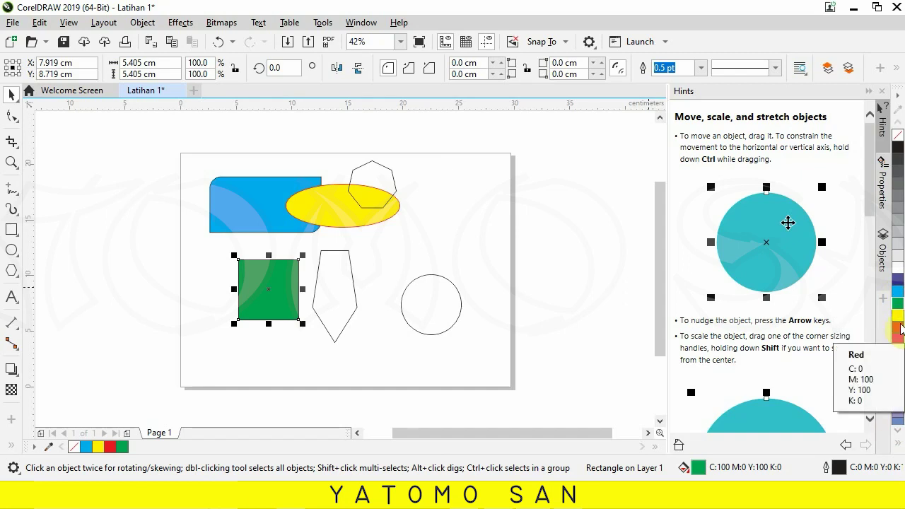
right_click(900, 327)
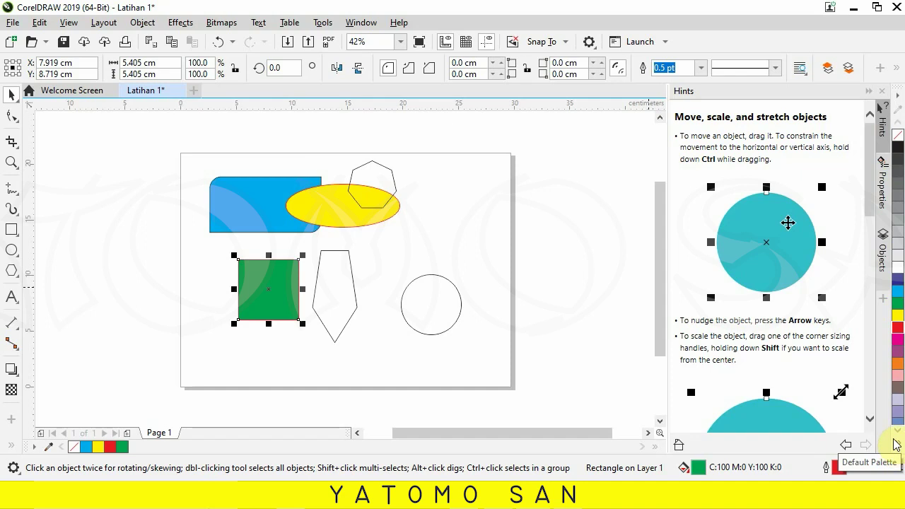
click(899, 446)
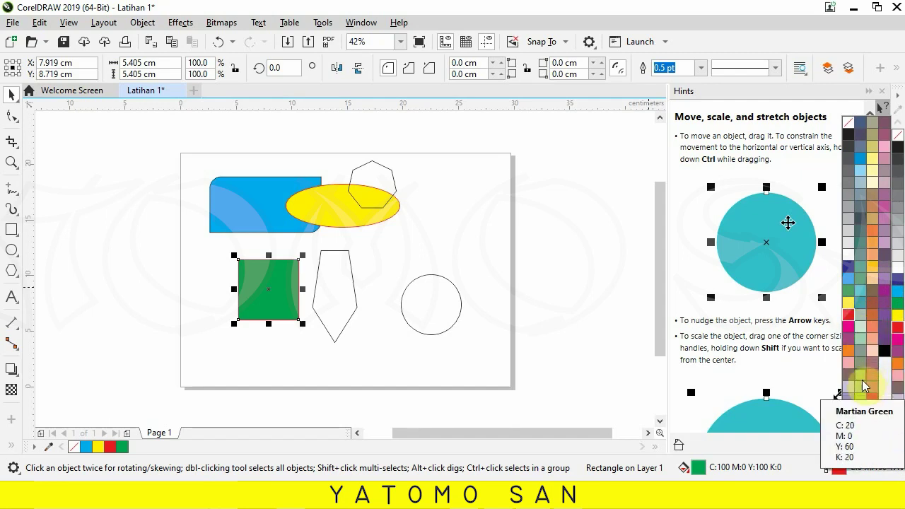
click(860, 344)
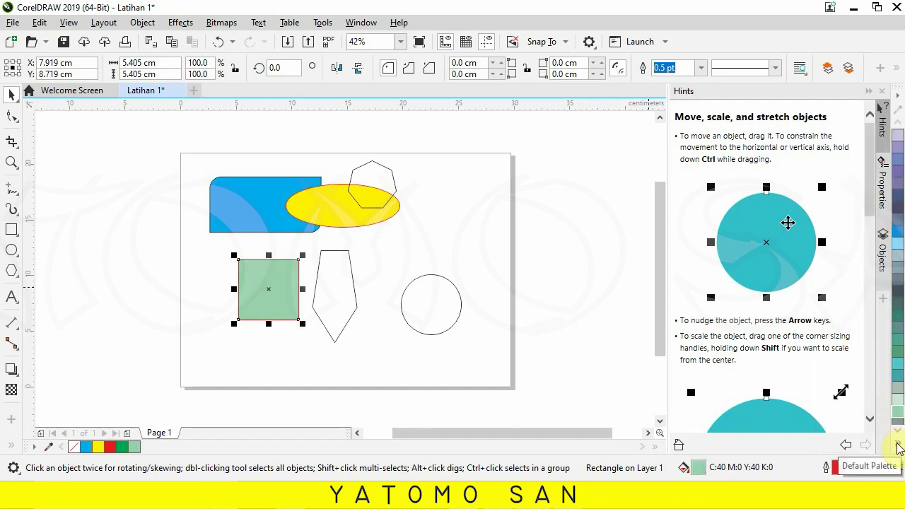
click(897, 444)
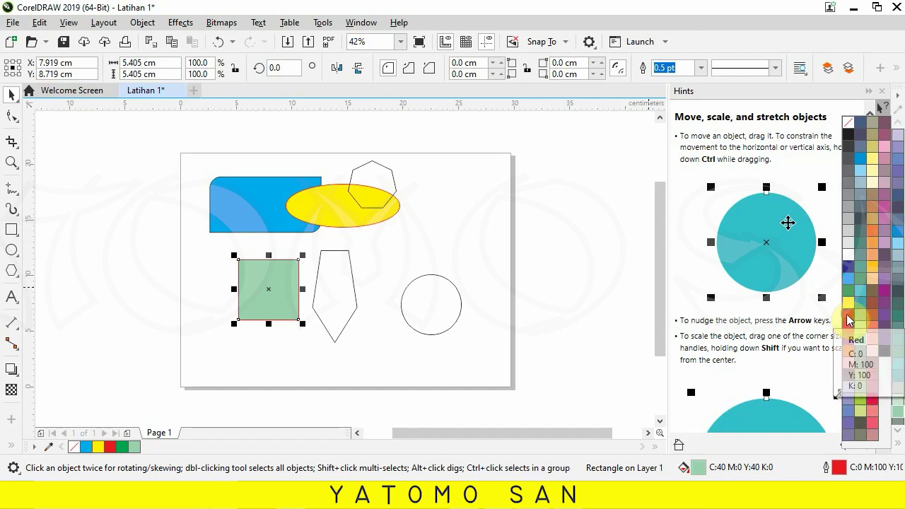
click(849, 320)
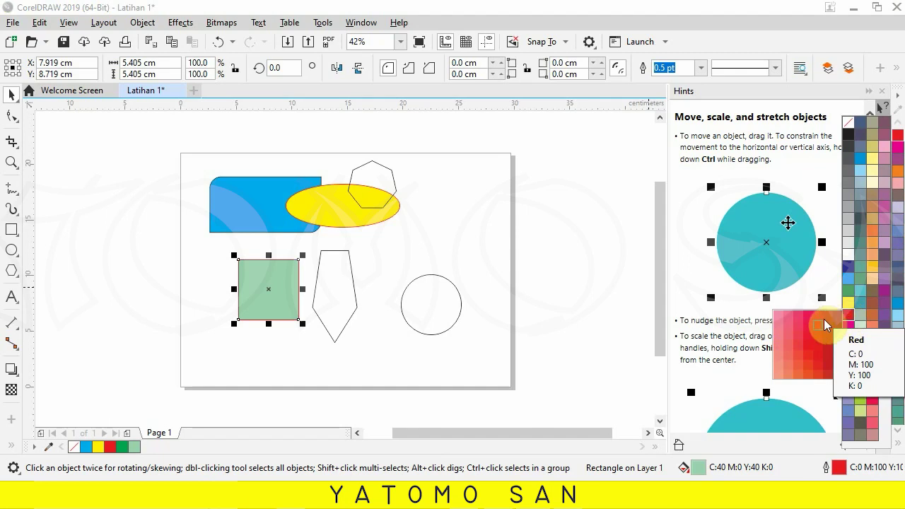
mouse_move(850, 319)
mouse_down()
mouse_move(782, 325)
mouse_move(790, 336)
mouse_up()
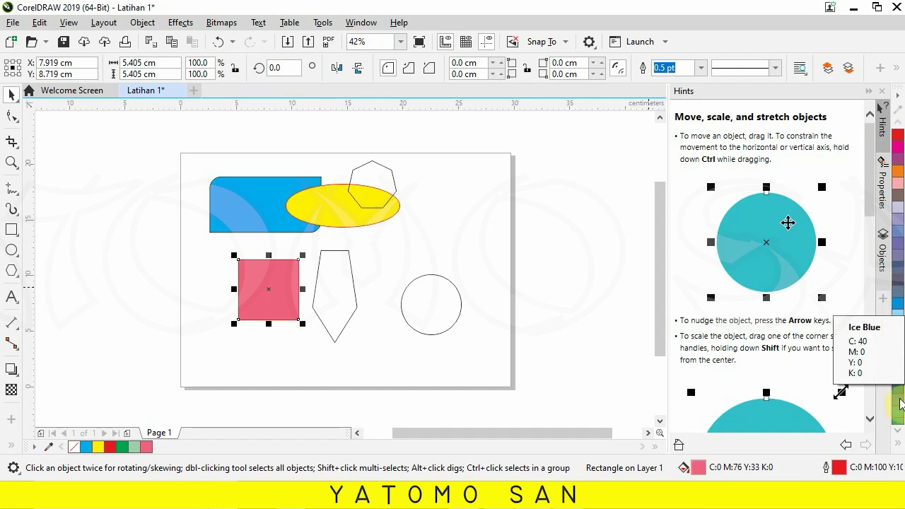
click(900, 446)
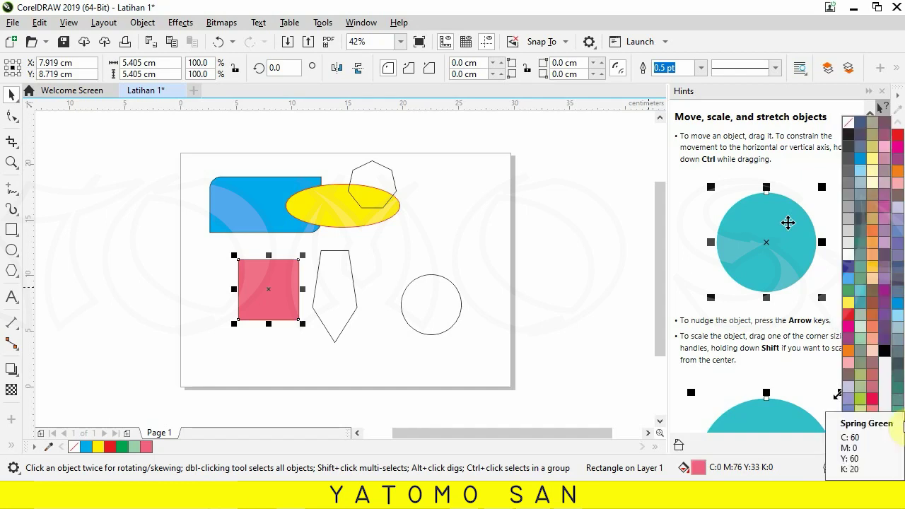
click(681, 9)
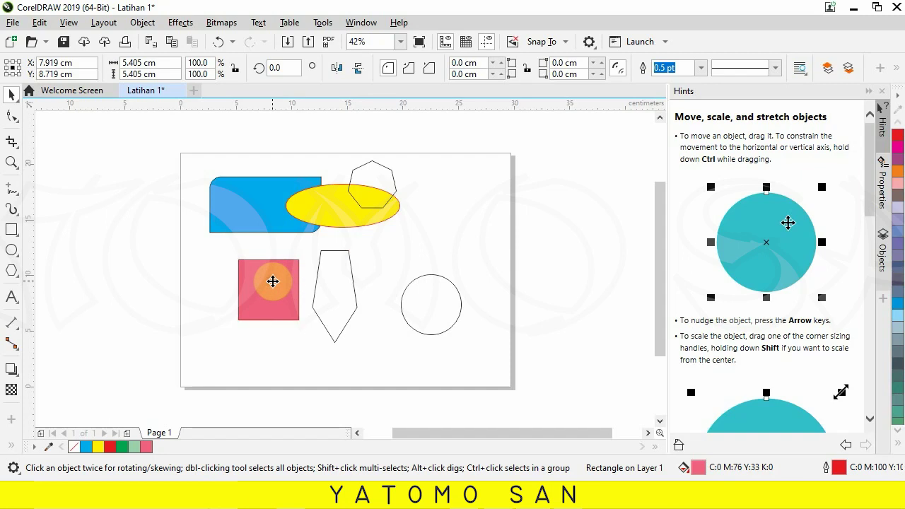
Move the square up over the blue shape and remove its fill, keeping the red outline
drag(273, 282, 266, 233)
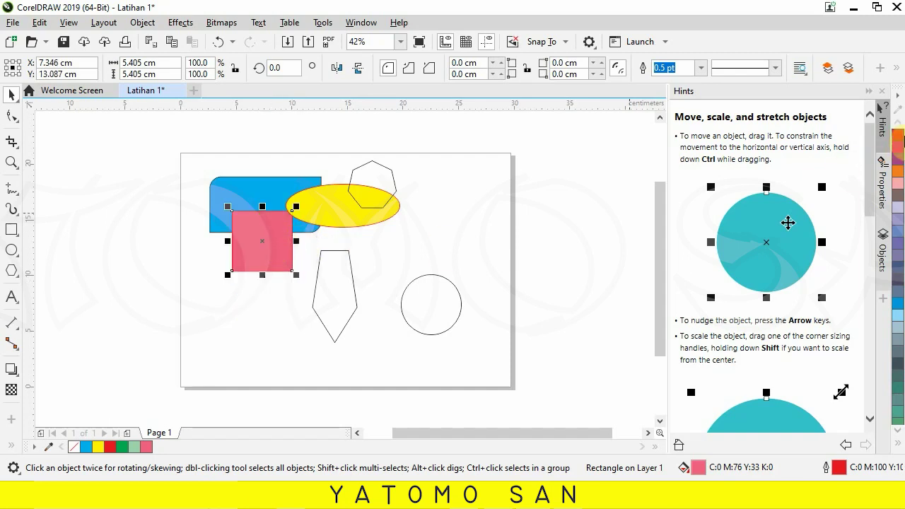
click(898, 444)
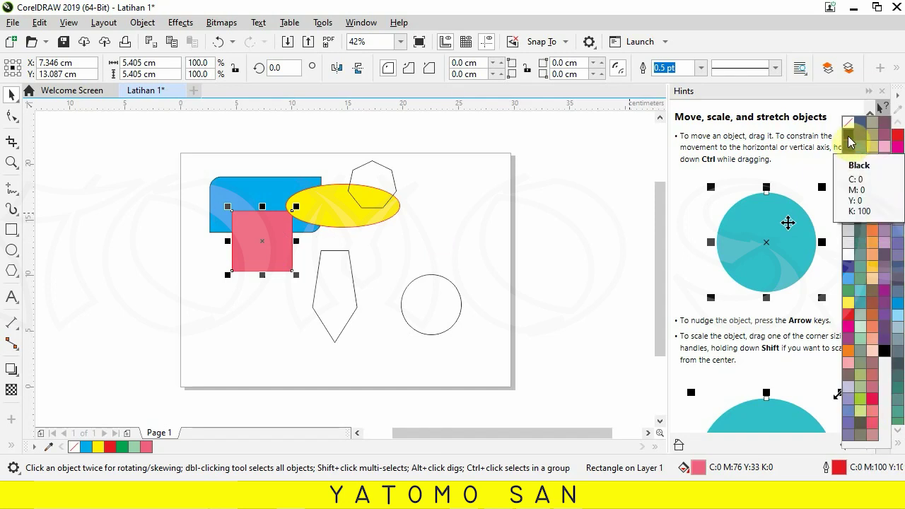
click(852, 443)
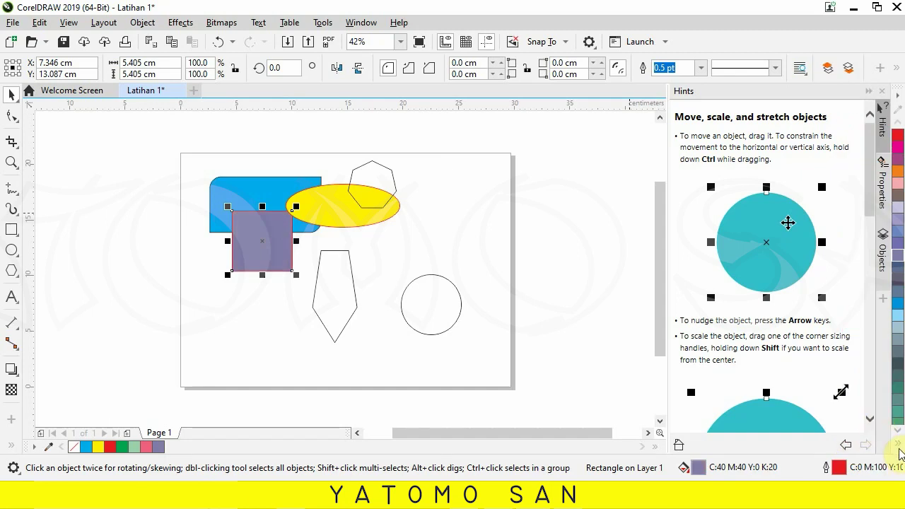
click(899, 449)
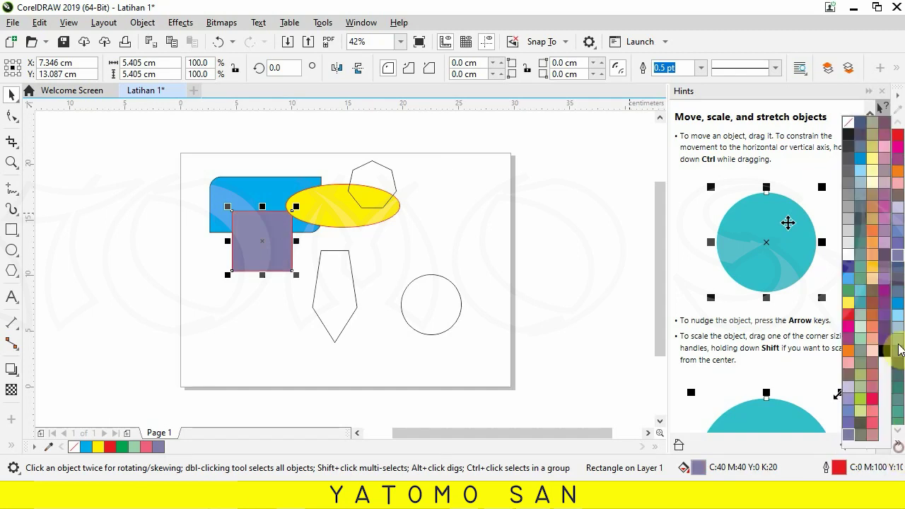
click(851, 128)
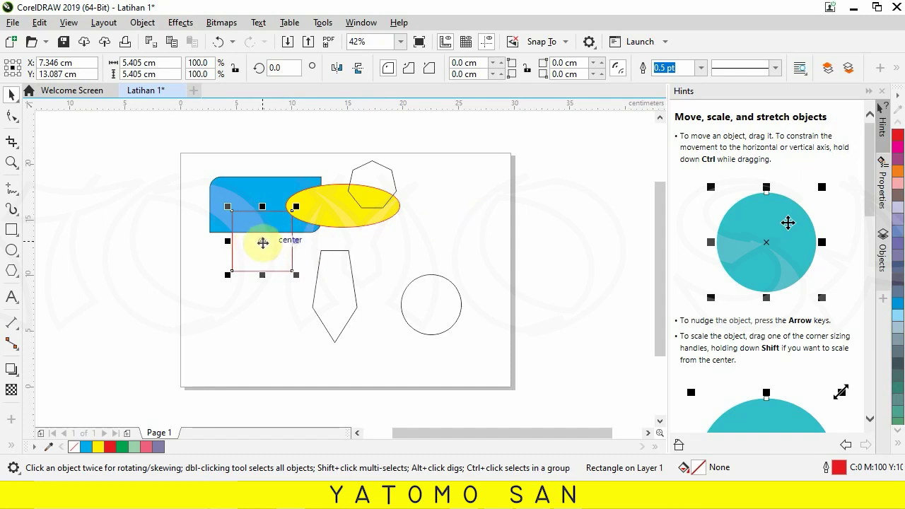
Select the yellow ellipse with the expanded colour palette shown
click(899, 446)
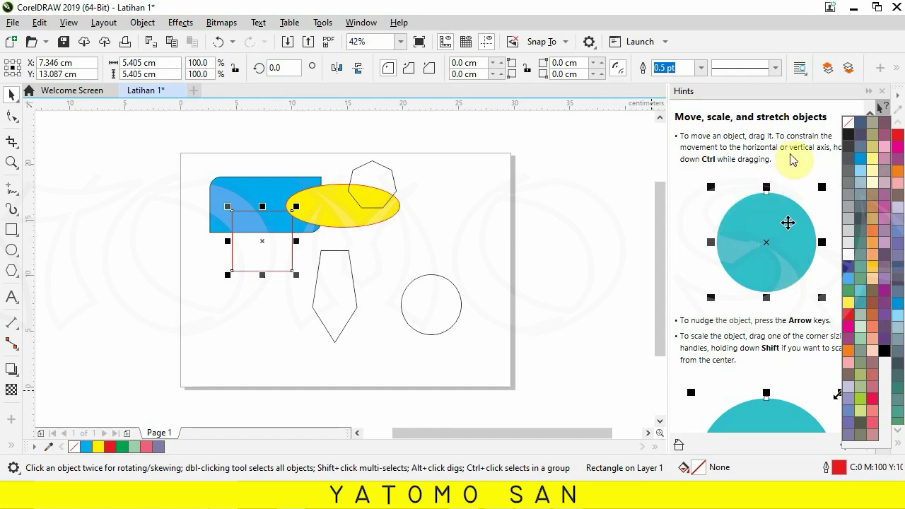
click(338, 218)
click(339, 208)
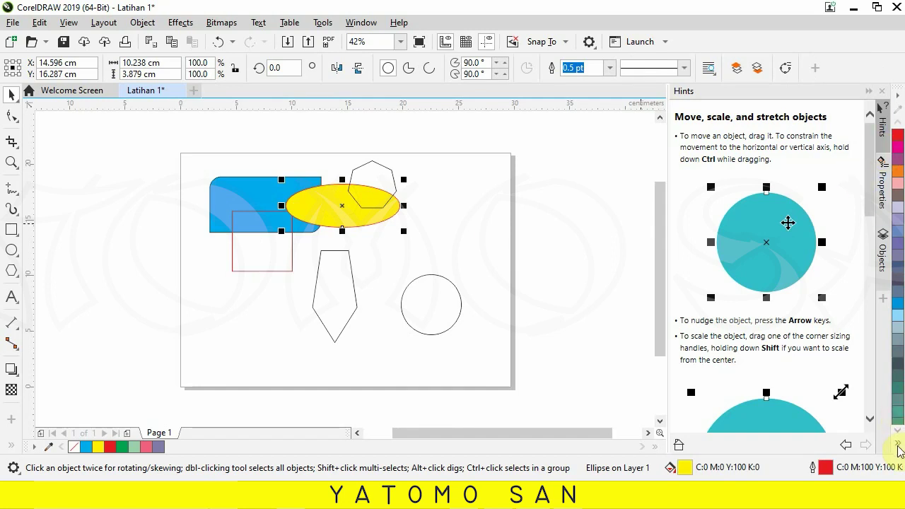
click(897, 449)
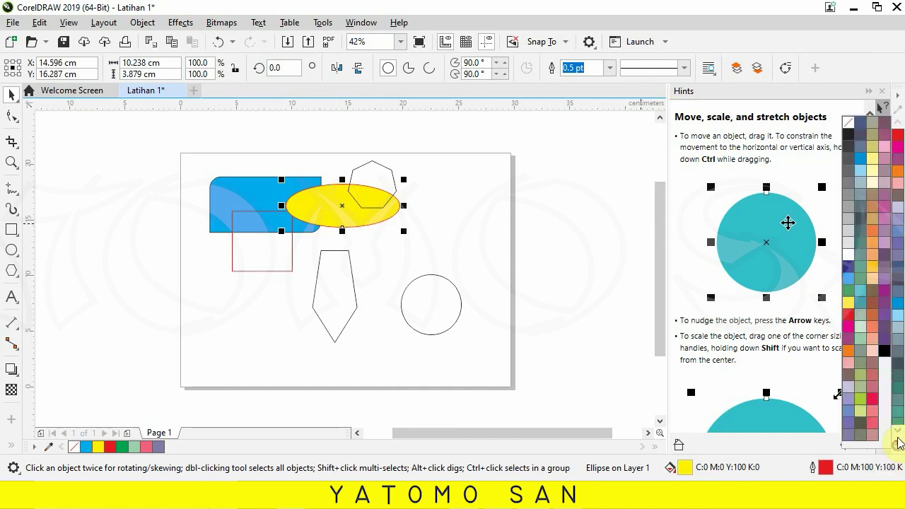
Remove the yellow ellipse's outline and nudge the ellipse slightly left
right_click(850, 128)
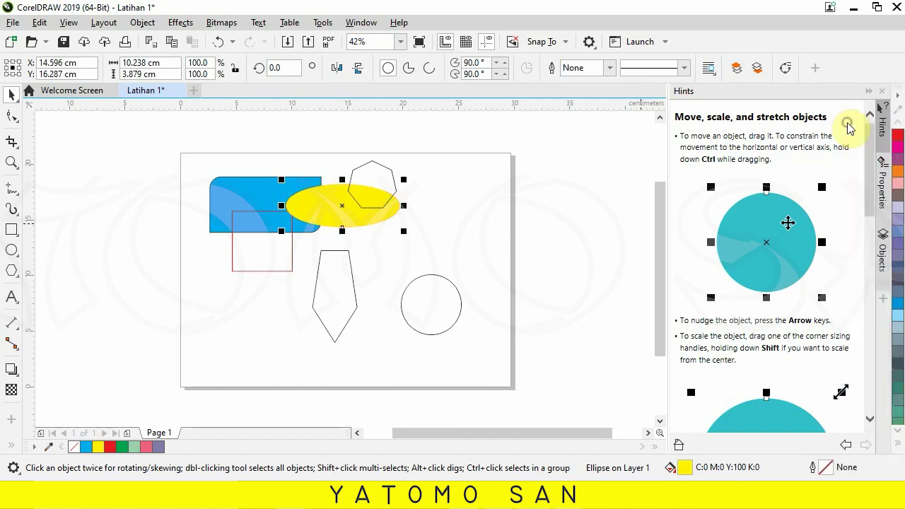
click(323, 209)
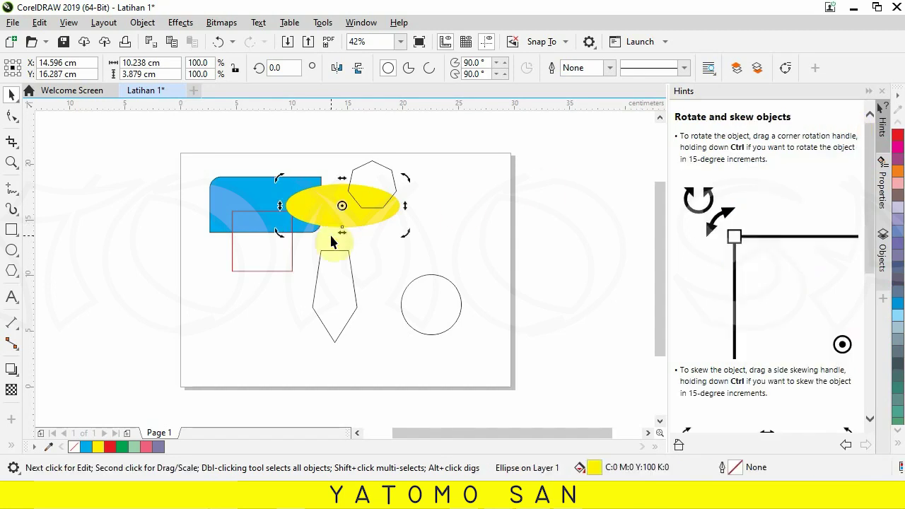
drag(315, 205, 300, 205)
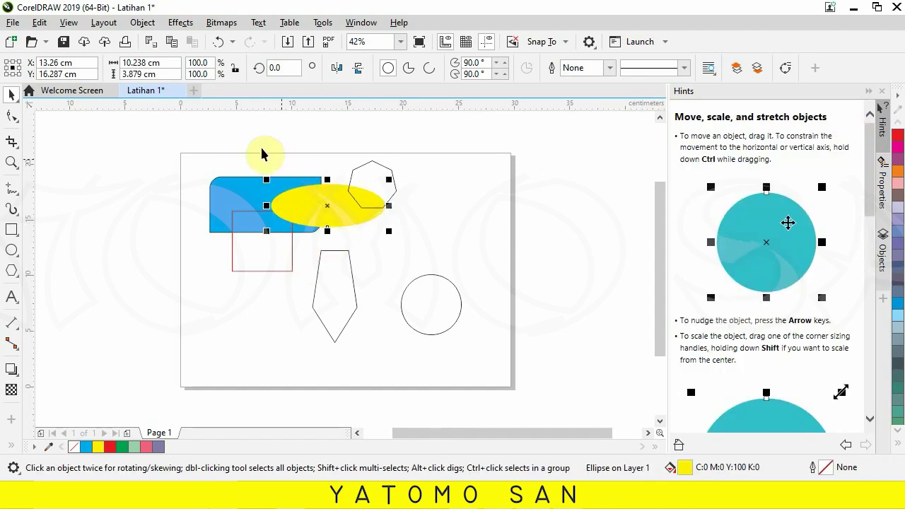
Shift the ellipse down-right and move the heptagon down against its right end
scroll(273, 180, up, 2)
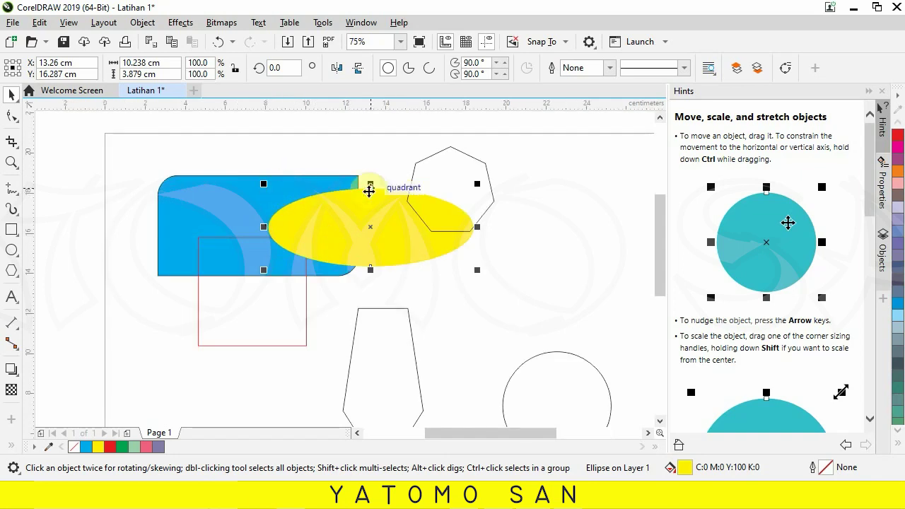
scroll(376, 215, down, 2)
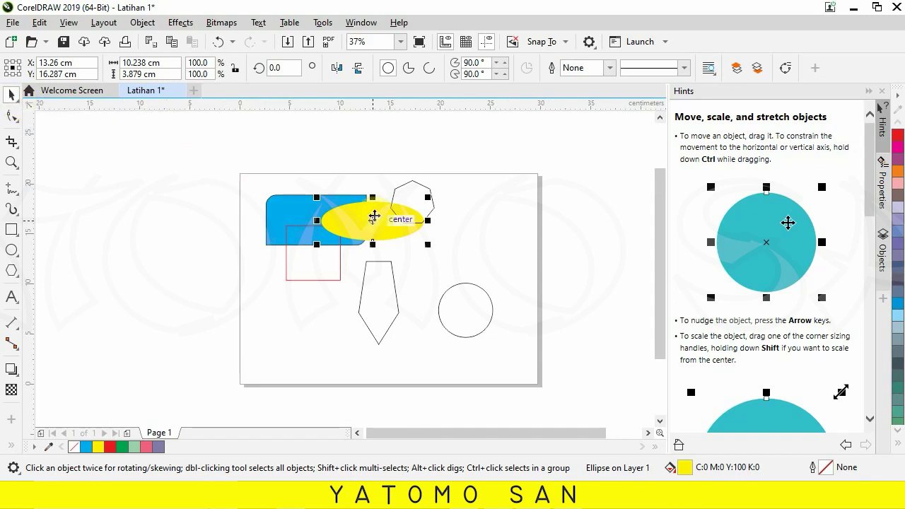
scroll(377, 222, up, 2)
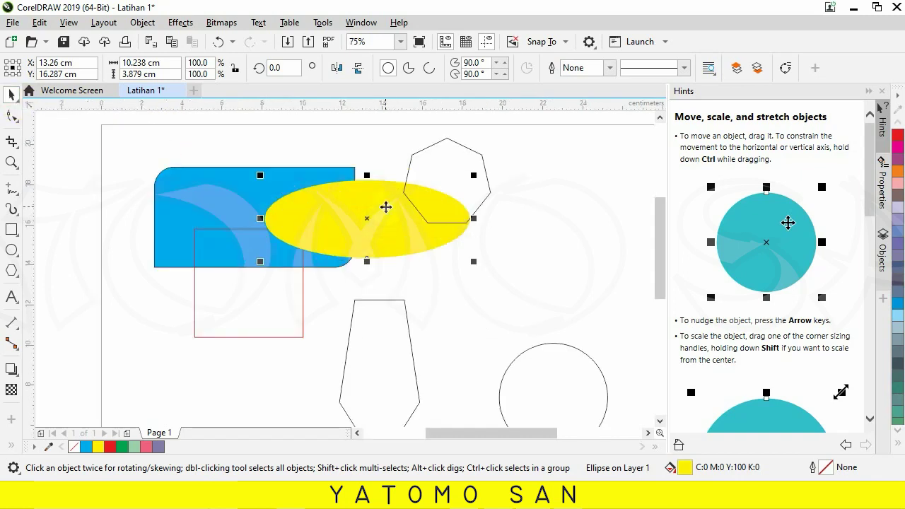
mouse_move(386, 207)
mouse_down()
mouse_move(401, 234)
mouse_move(412, 228)
mouse_up()
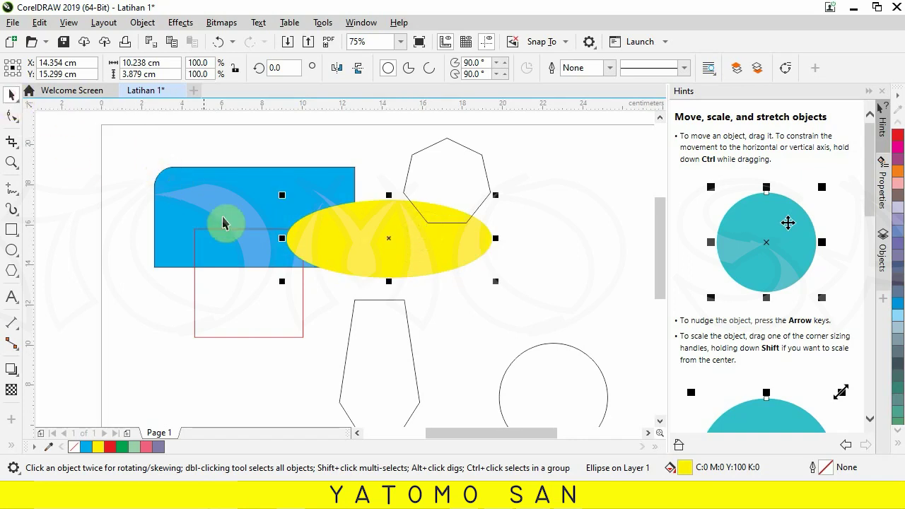
click(432, 179)
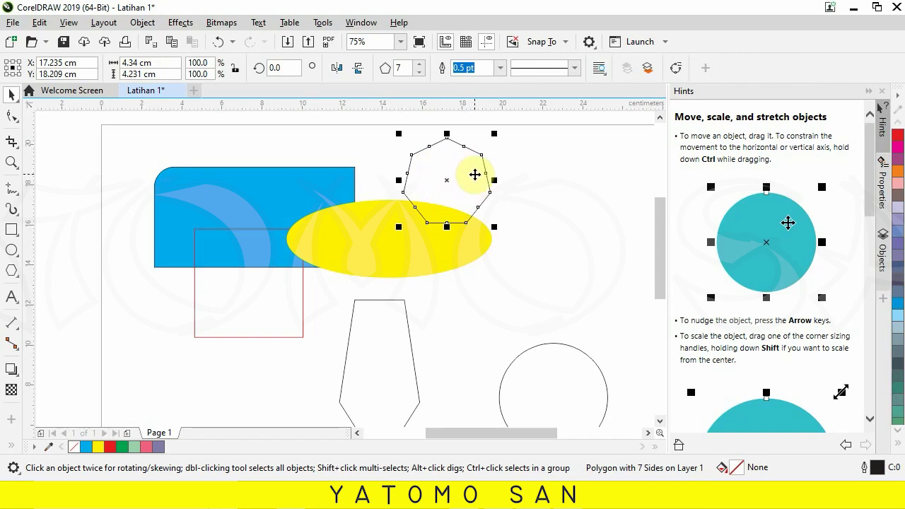
drag(443, 165, 475, 220)
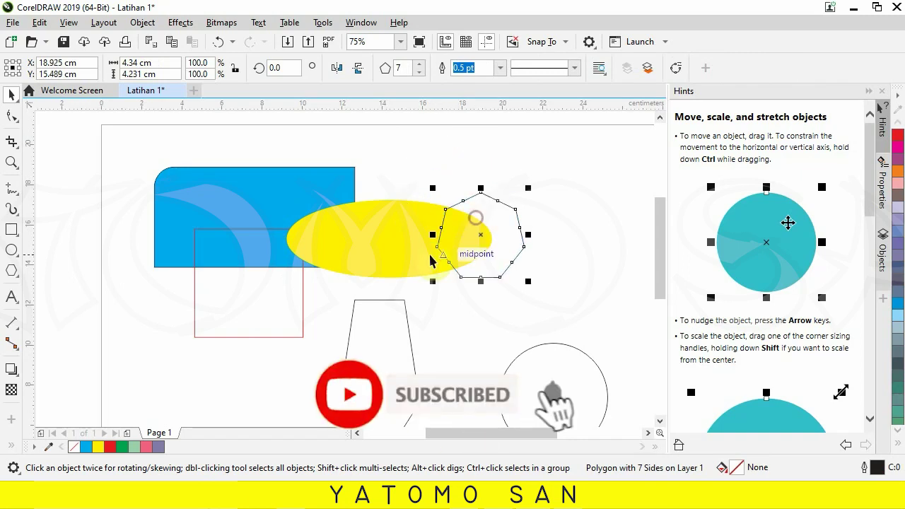
Give the yellow ellipse a red outline 2.0 pt wide
click(381, 226)
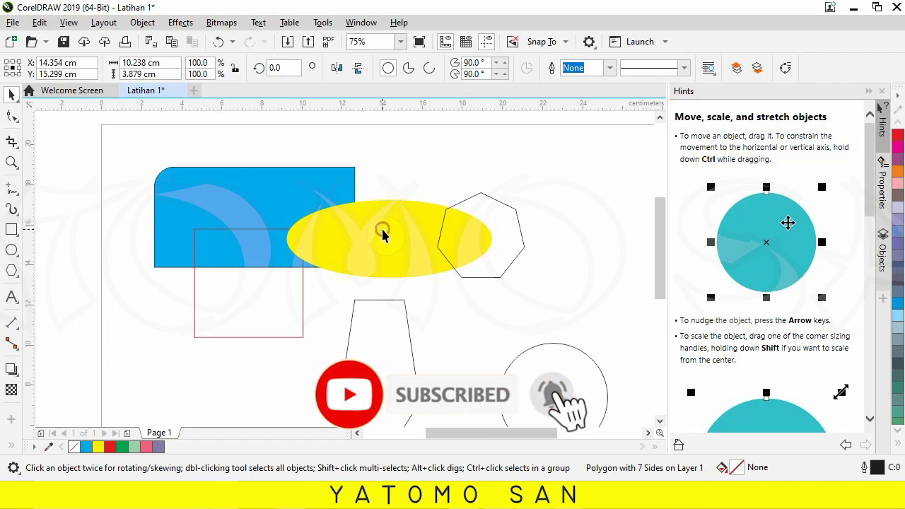
right_click(899, 214)
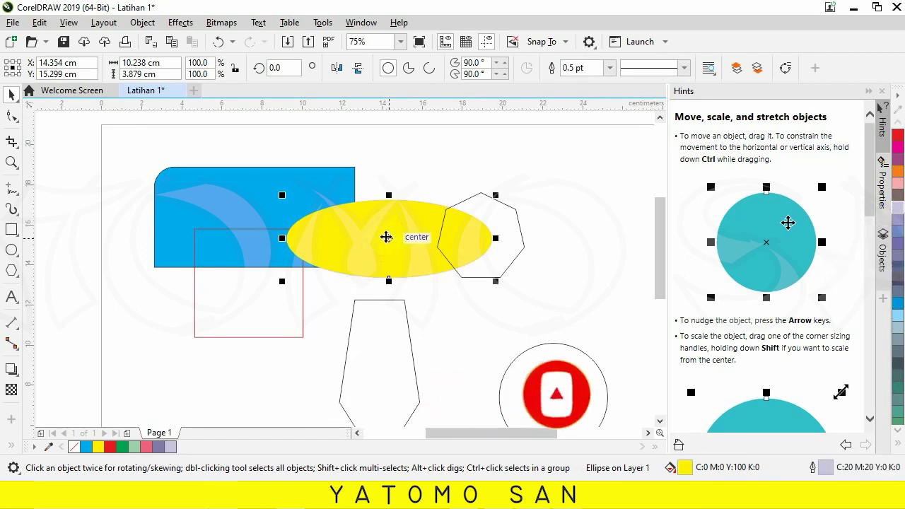
right_click(899, 135)
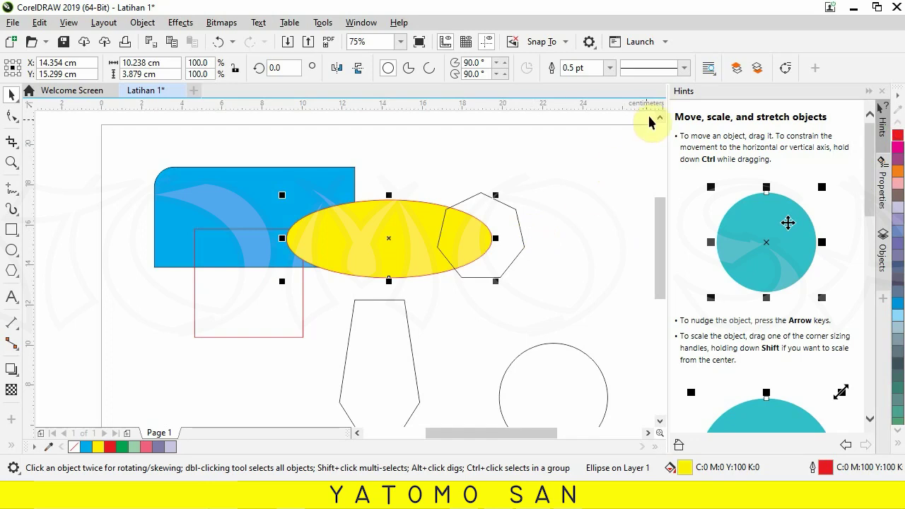
click(610, 68)
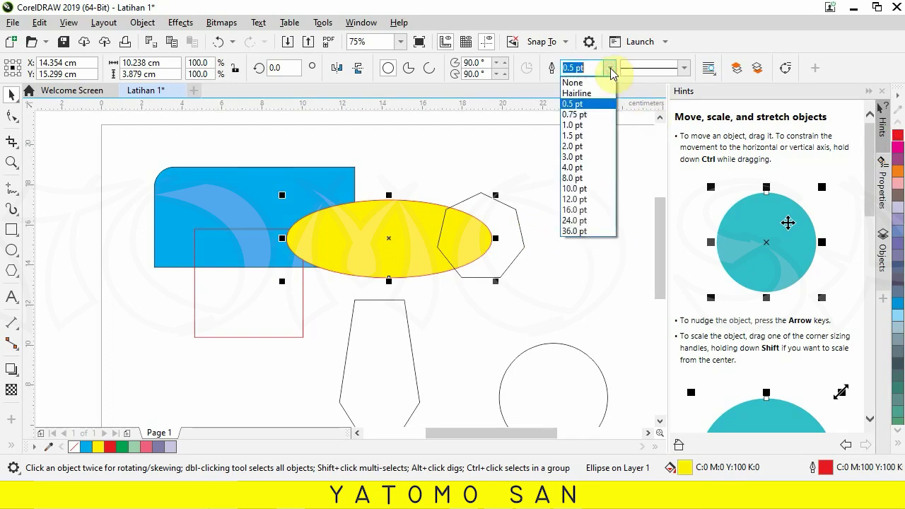
click(593, 146)
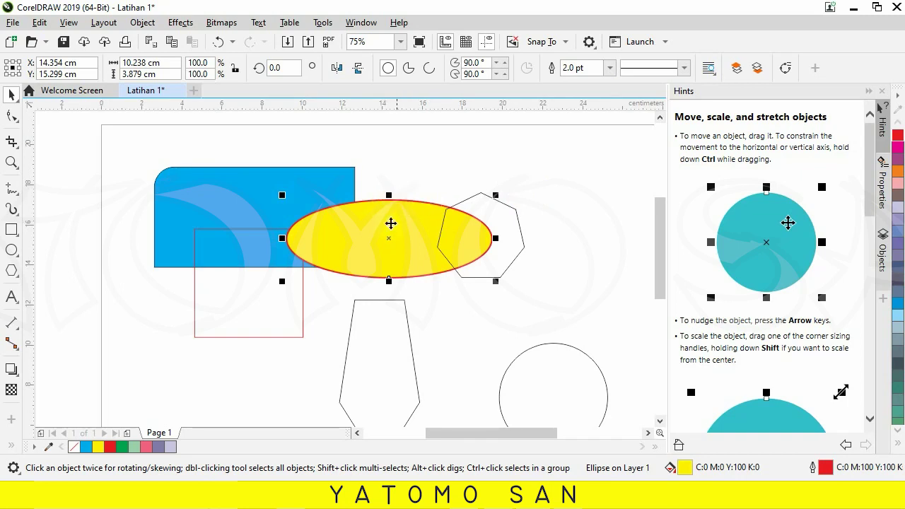
Scale the yellow ellipse up about 123%, then flatten and narrow it to 10.547 × 3.224 cm
mouse_move(282, 195)
mouse_down()
mouse_move(306, 208)
mouse_move(237, 157)
mouse_up()
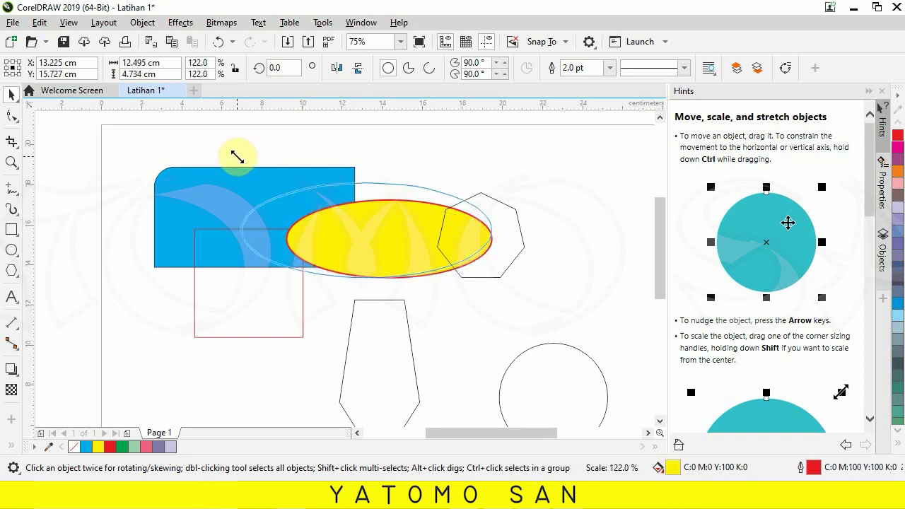
drag(237, 157, 237, 149)
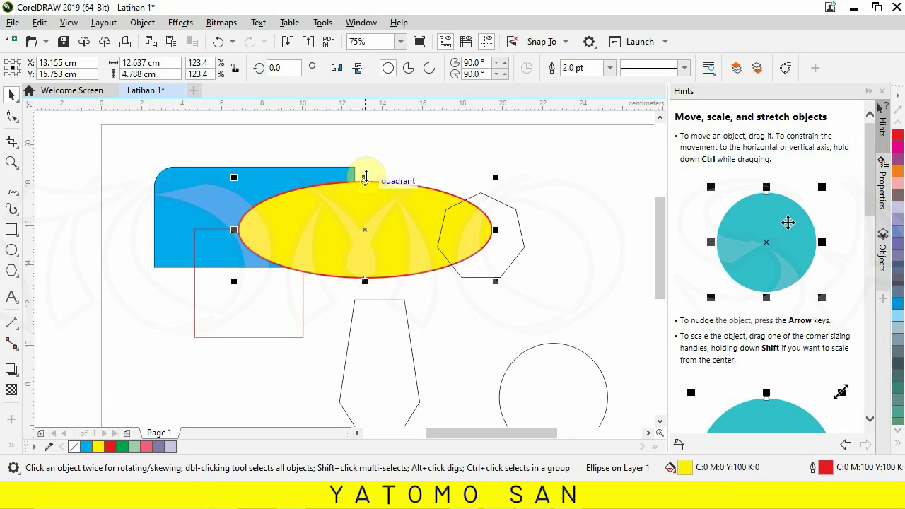
drag(365, 177, 363, 219)
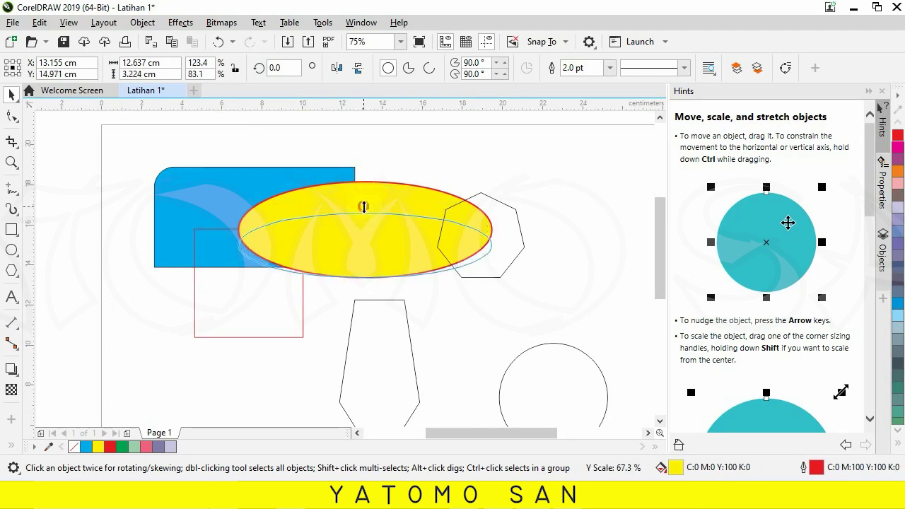
drag(362, 219, 375, 216)
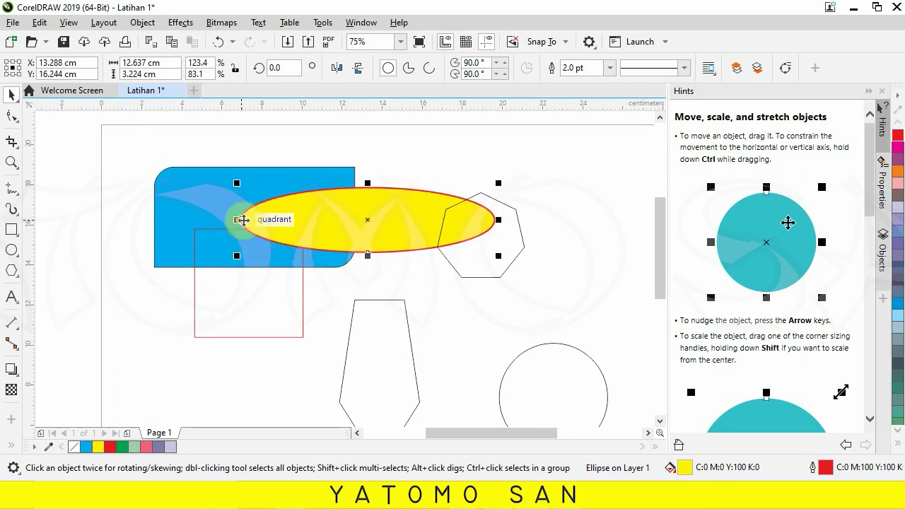
drag(238, 219, 283, 221)
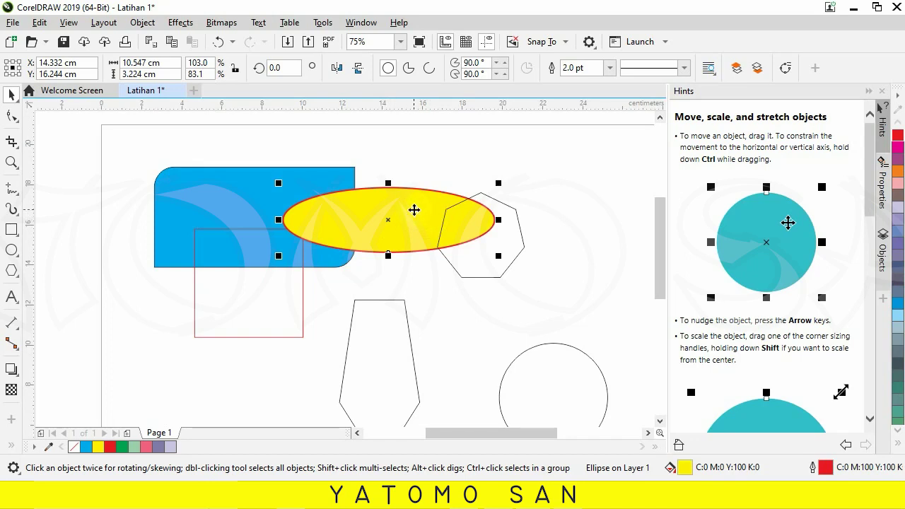
click(413, 210)
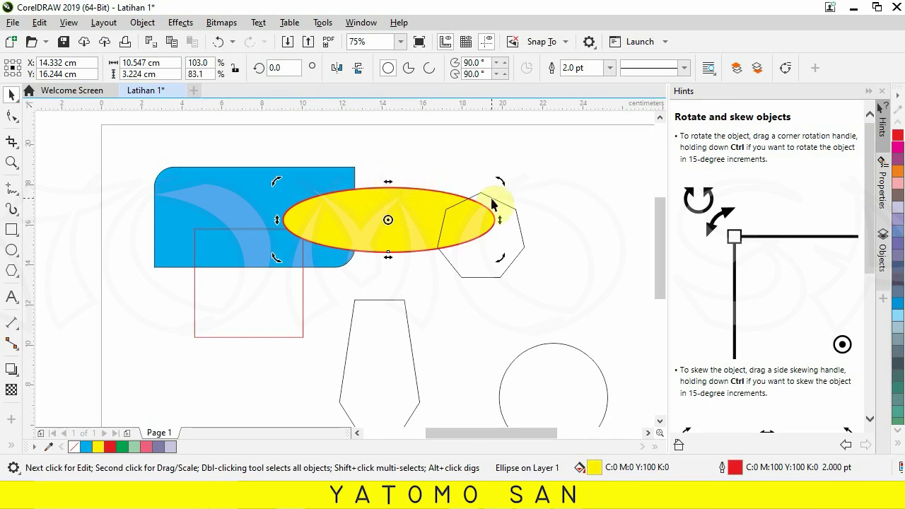
Tilt the yellow ellipse up about 19° and skew the blue rectangle into a 12.778 cm-wide parallelogram
drag(497, 182, 477, 148)
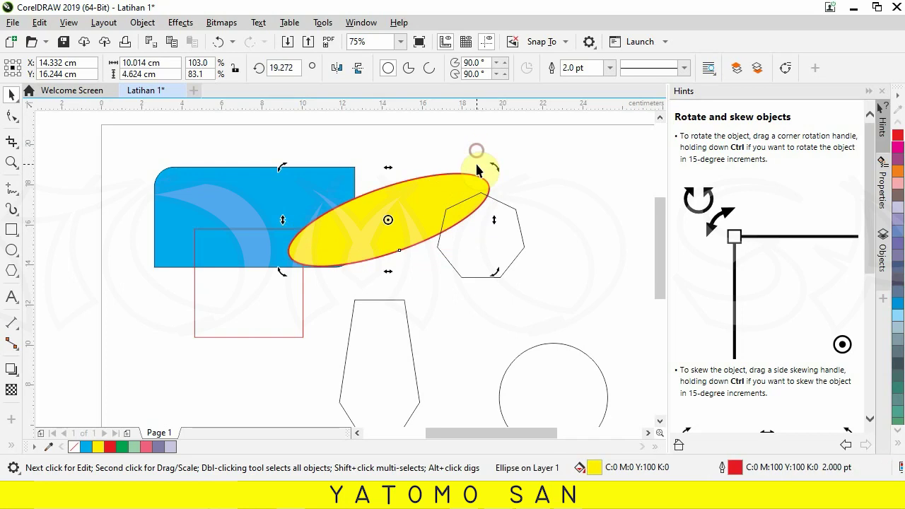
click(240, 204)
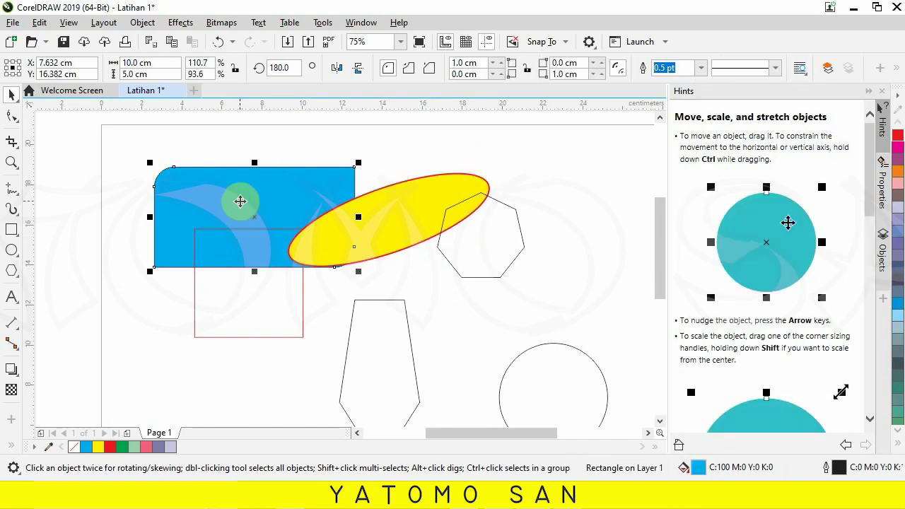
click(233, 197)
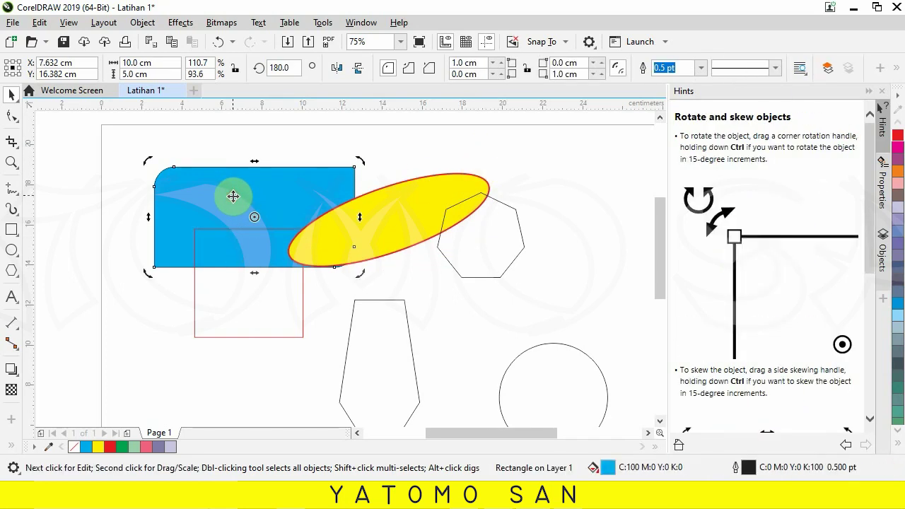
mouse_move(359, 162)
mouse_down()
mouse_move(300, 137)
mouse_move(326, 217)
mouse_up()
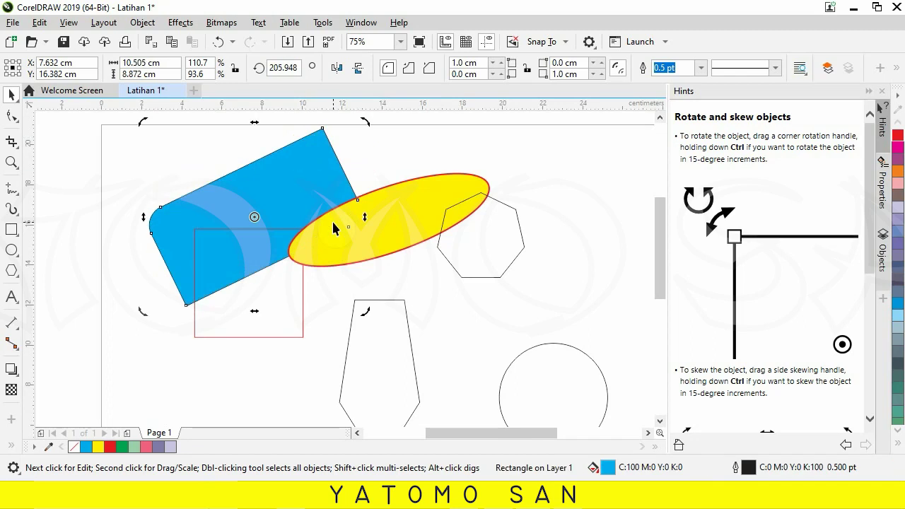
key(ctrl+z)
click(303, 208)
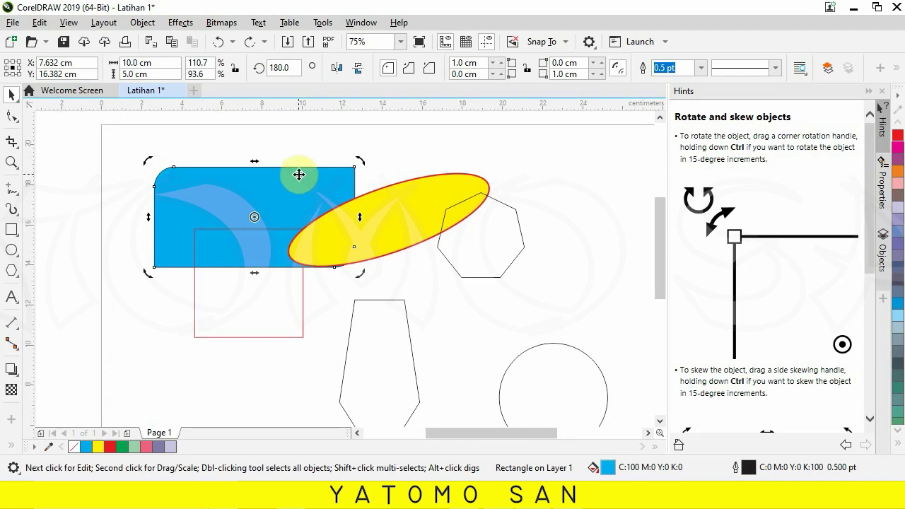
drag(255, 161, 177, 163)
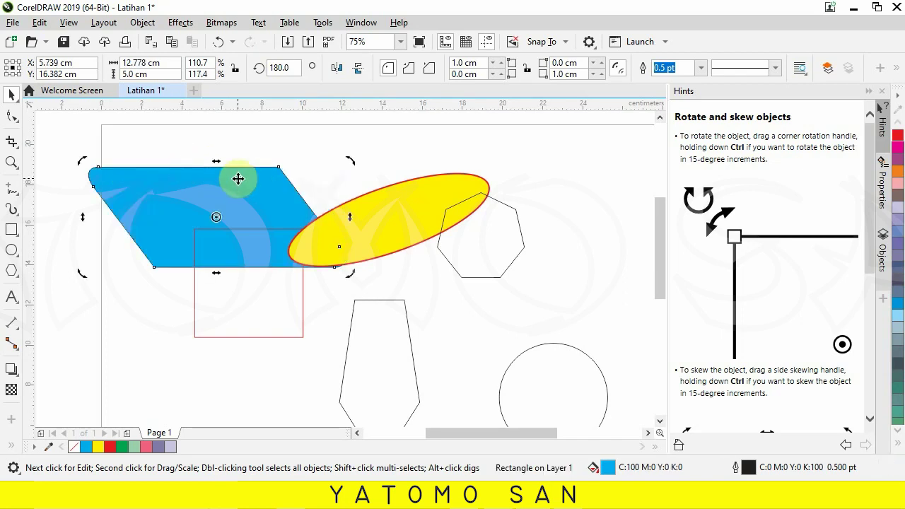
scroll(238, 179, down, 1)
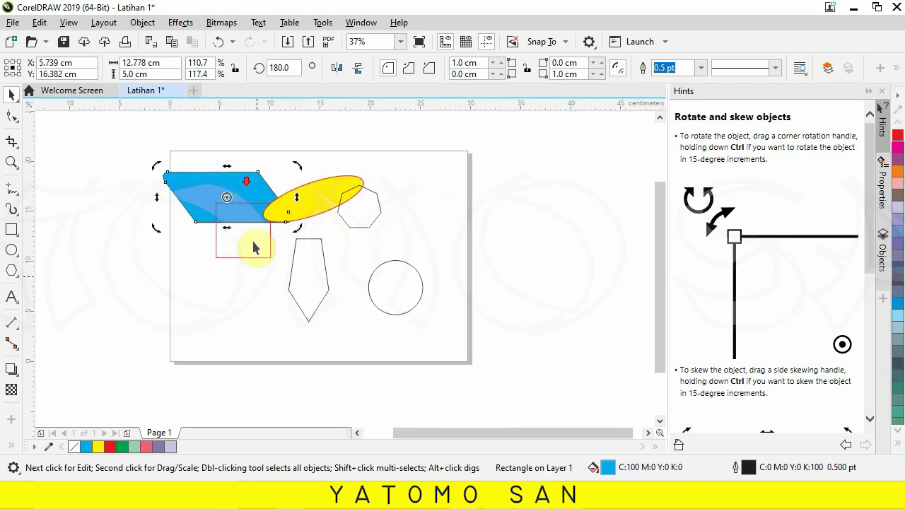
Draw a new unfilled rectangle below the red square
click(12, 229)
drag(220, 290, 256, 340)
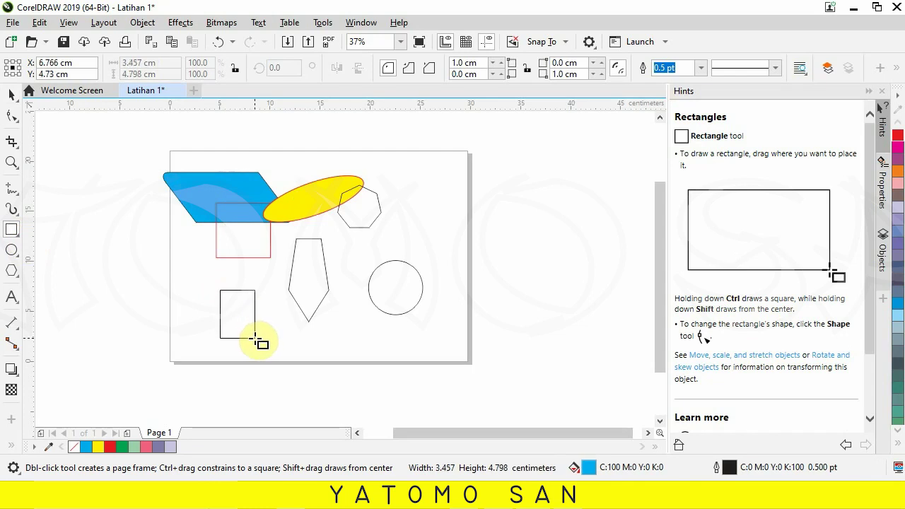
scroll(256, 339, up, 1)
scroll(238, 327, up, 1)
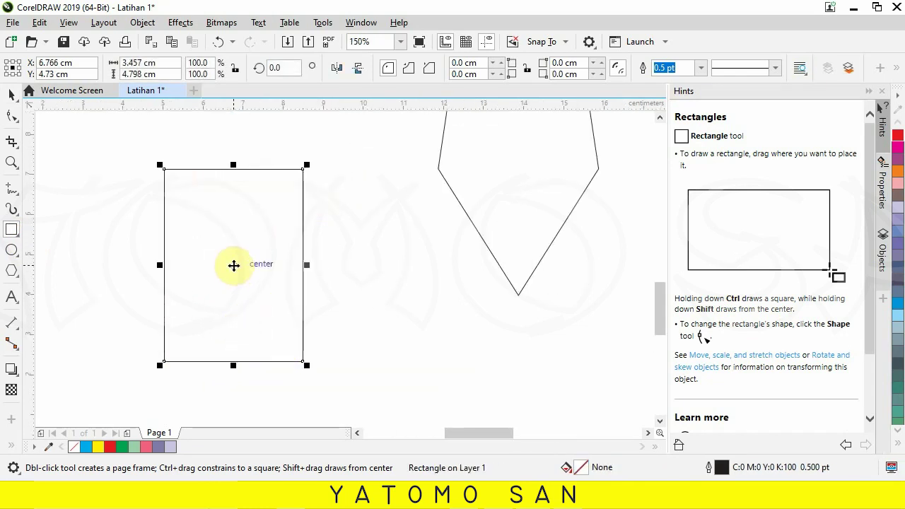
Skew the new rectangle so its right side rises, then recentre the view on the shapes
click(234, 265)
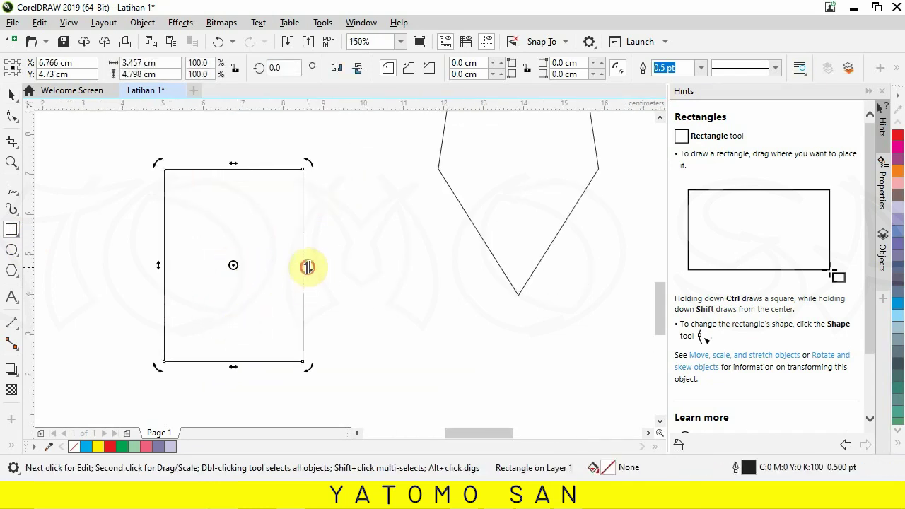
drag(308, 266, 299, 234)
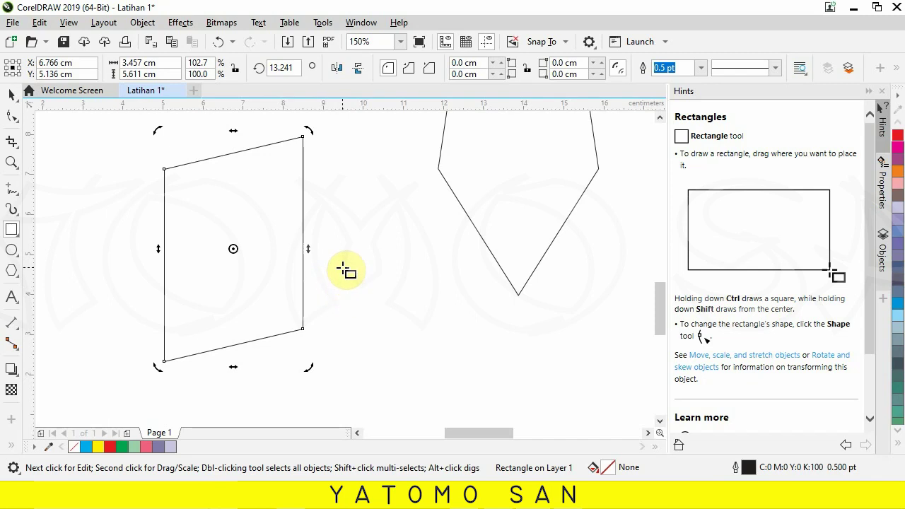
scroll(347, 271, down, 3)
scroll(435, 173, up, 2)
scroll(422, 182, down, 2)
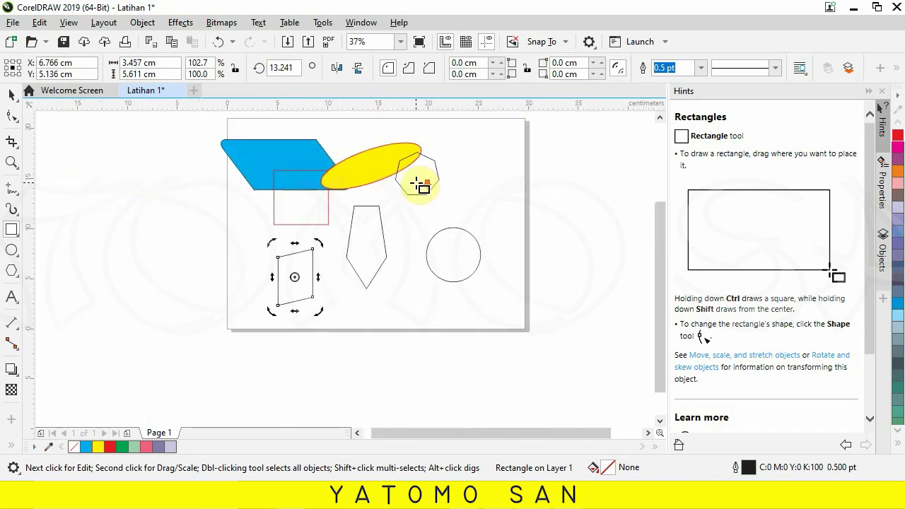
scroll(417, 185, up, 2)
scroll(418, 162, down, 2)
scroll(414, 162, down, 2)
scroll(410, 145, up, 2)
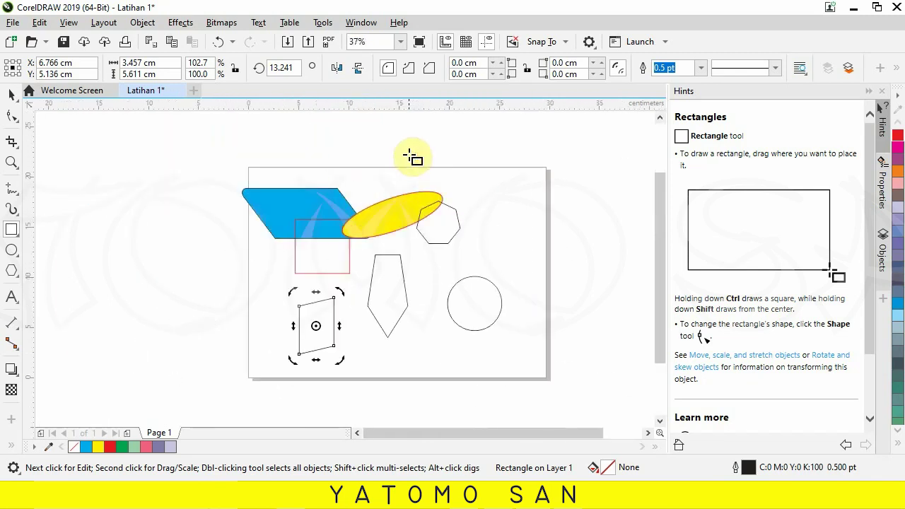
scroll(406, 157, up, 2)
scroll(441, 226, down, 2)
scroll(436, 222, down, 2)
scroll(453, 247, up, 2)
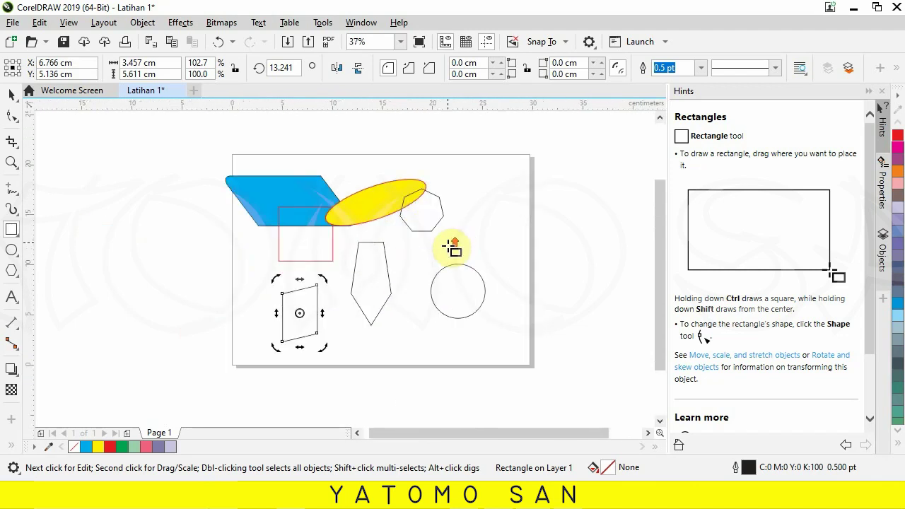
scroll(447, 246, up, 2)
mouse_move(445, 234)
mouse_down()
mouse_move(439, 217)
mouse_move(437, 233)
mouse_move(461, 202)
mouse_move(396, 231)
mouse_move(457, 203)
mouse_move(460, 242)
mouse_move(410, 251)
mouse_move(440, 194)
mouse_move(407, 225)
mouse_move(467, 210)
mouse_move(398, 208)
mouse_move(479, 245)
mouse_move(445, 192)
mouse_move(427, 297)
mouse_move(469, 205)
mouse_move(460, 243)
mouse_move(426, 261)
mouse_move(467, 276)
mouse_move(458, 263)
mouse_up()
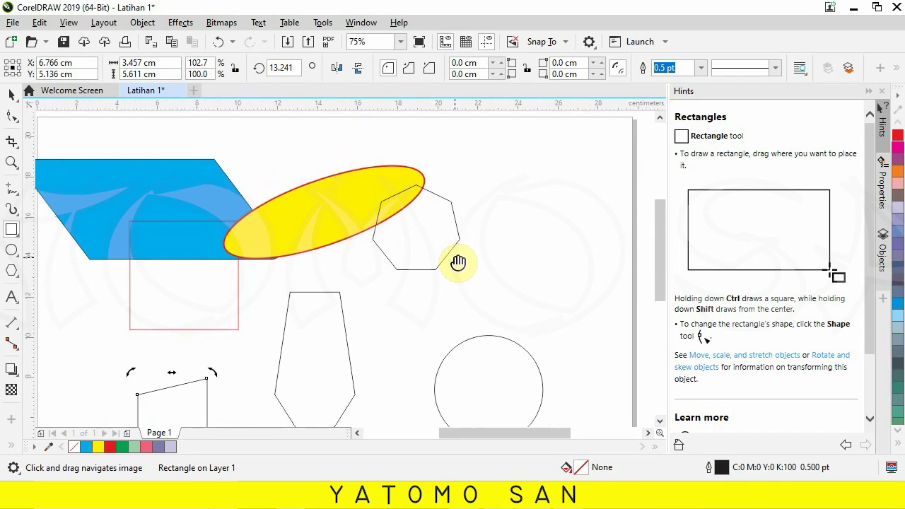
Move the yellow ellipse up-left over the blue parallelogram
click(12, 94)
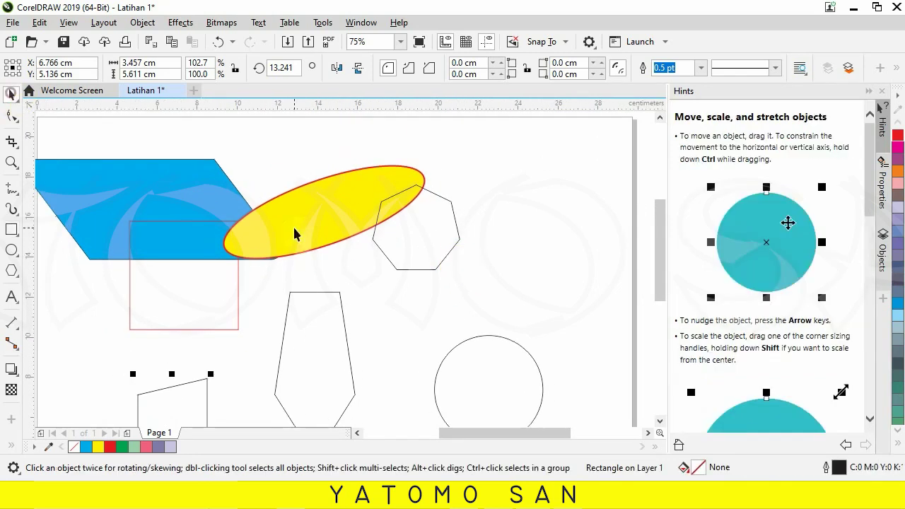
click(324, 213)
drag(323, 213, 284, 193)
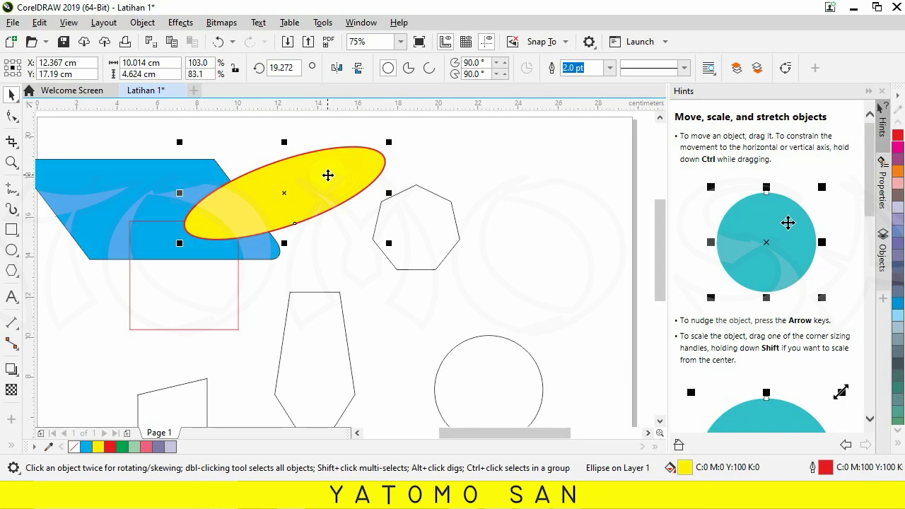
Adjust the ellipse's stacking order so it ends in front of the blue parallelogram
right_click(328, 176)
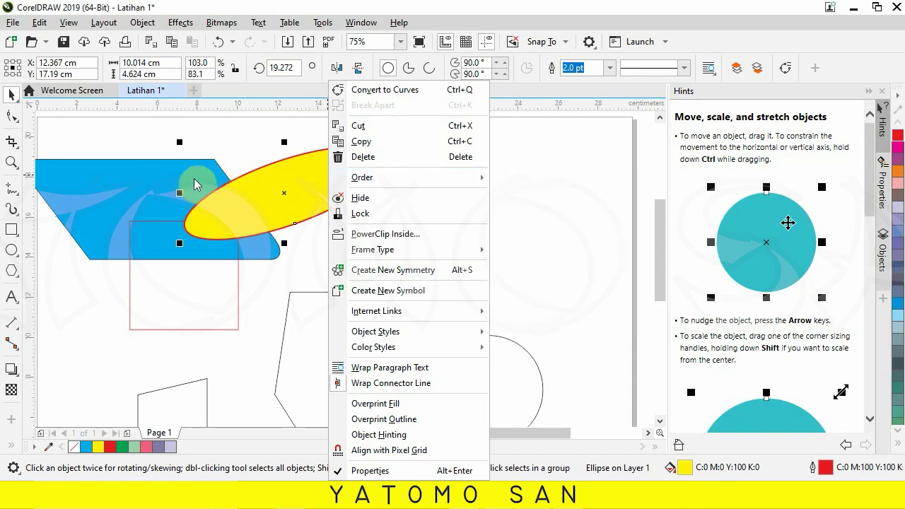
mouse_move(362, 178)
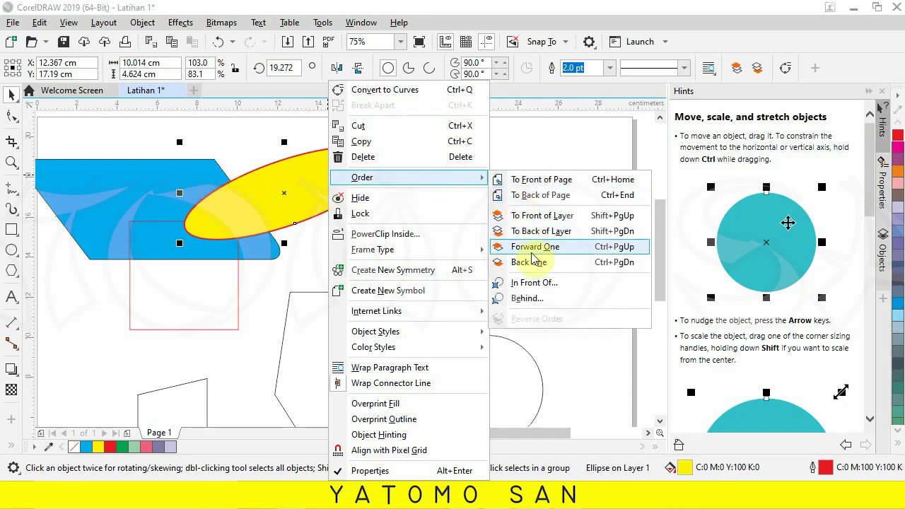
click(535, 264)
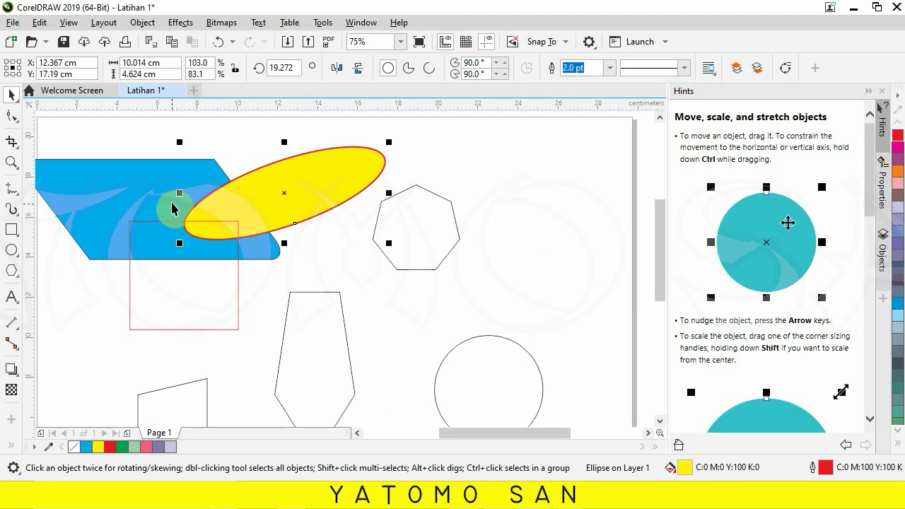
right_click(340, 179)
mouse_move(417, 178)
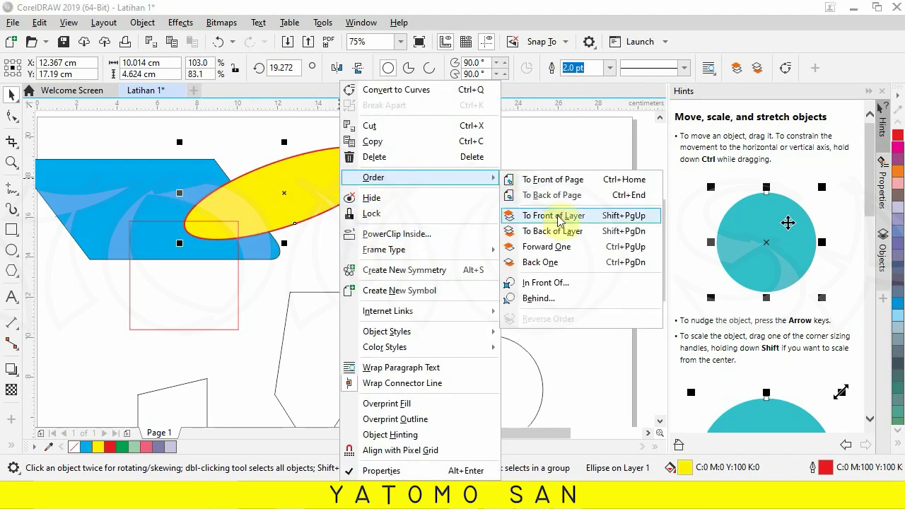
click(551, 264)
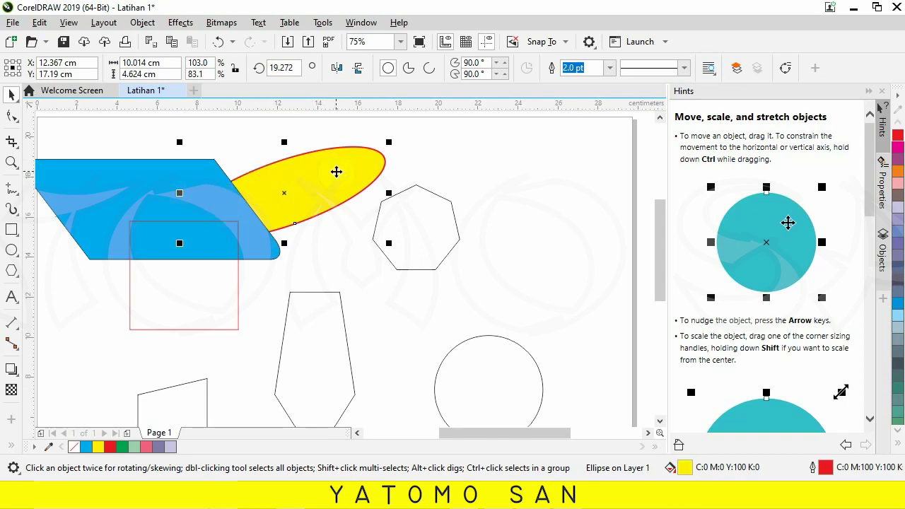
right_click(337, 171)
mouse_move(417, 177)
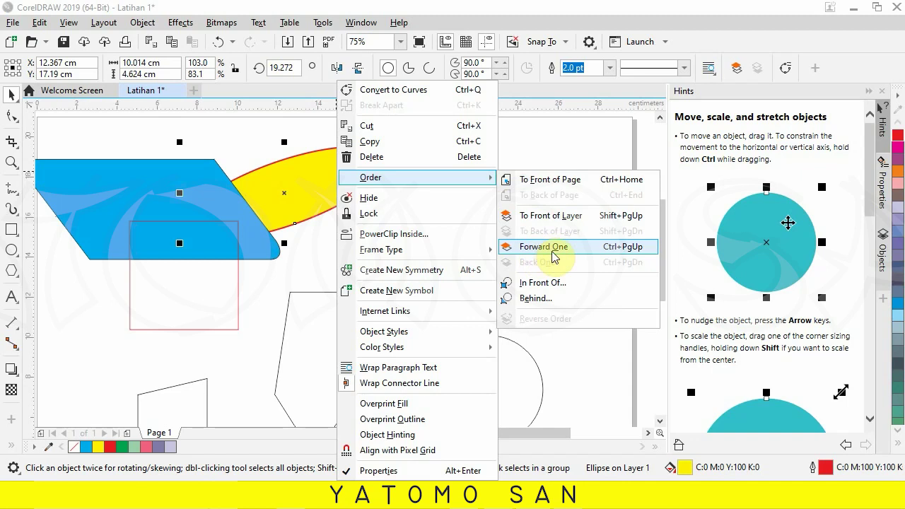
click(593, 257)
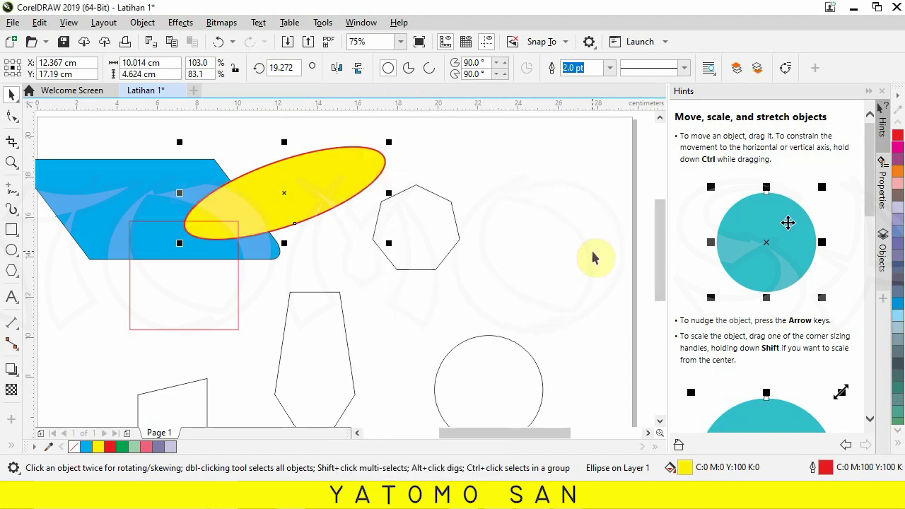
click(219, 298)
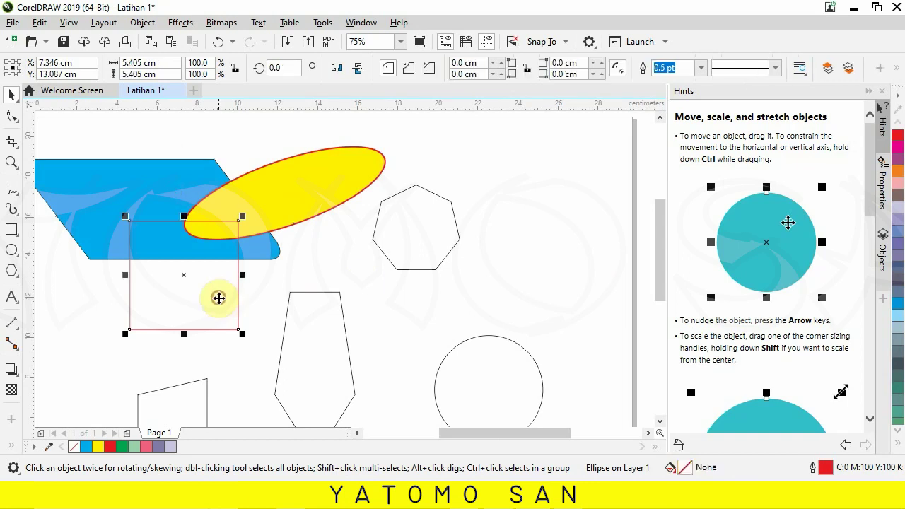
Fill the red-outlined square with blue (C60 M40 Y0 K0) and move it left over the parallelogram
click(899, 243)
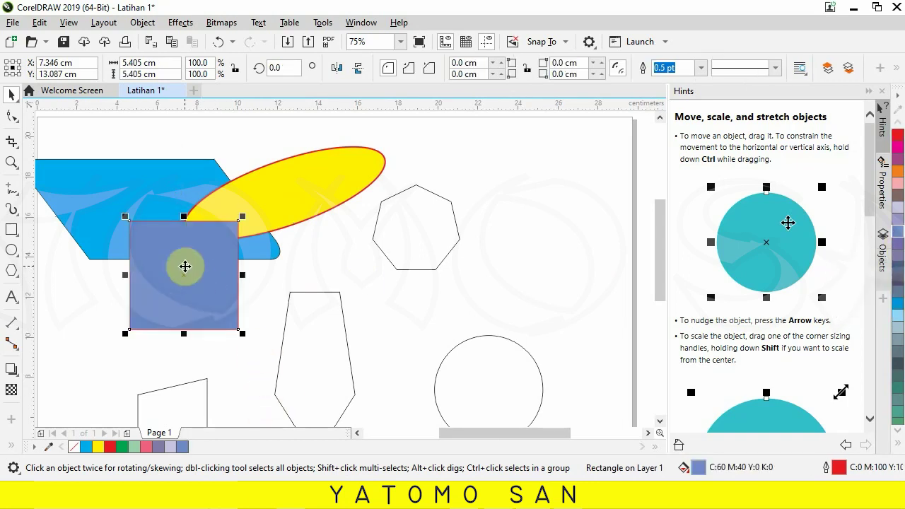
drag(185, 267, 162, 276)
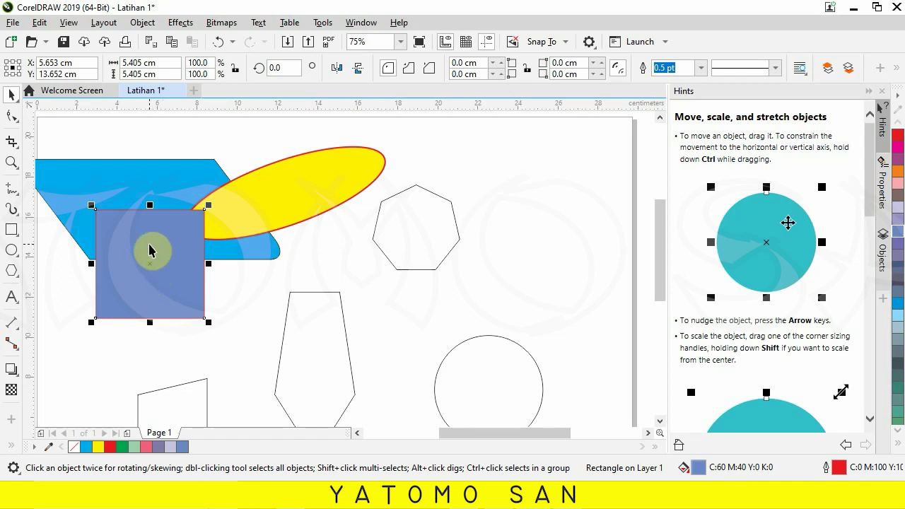
scroll(237, 390, down, 1)
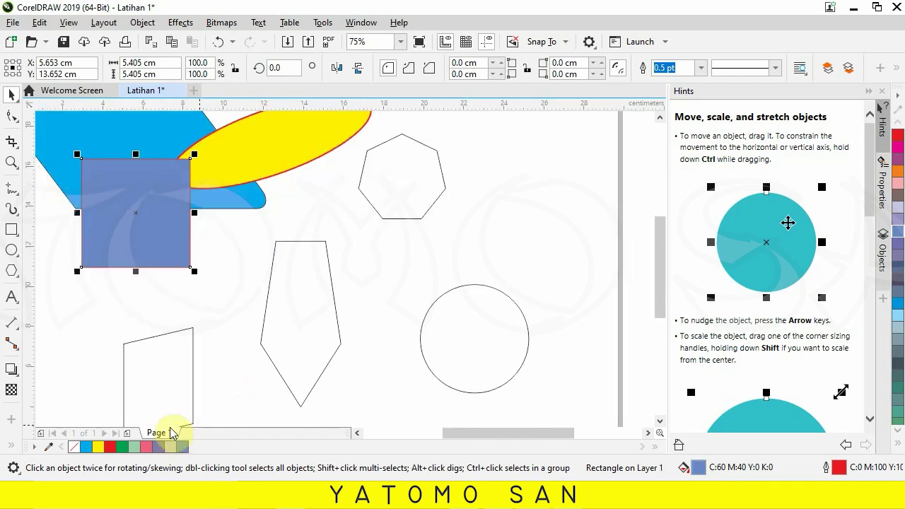
Add a blank second page to the document and zoom out to view the whole page
click(127, 433)
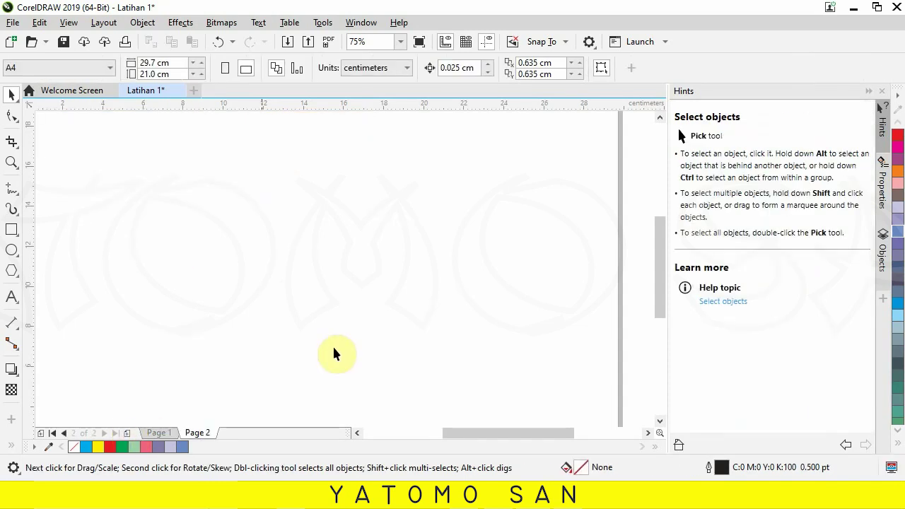
scroll(324, 333, down, 2)
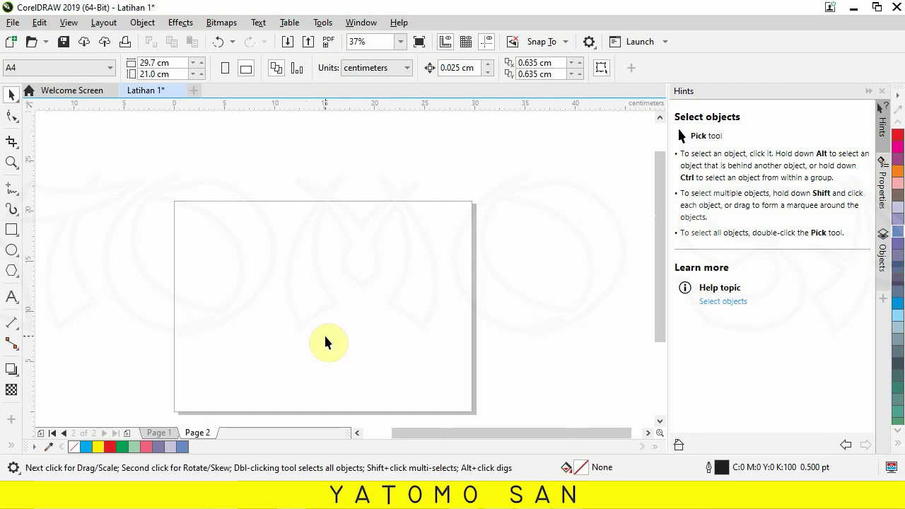
scroll(325, 342, up, 1)
scroll(325, 342, down, 1)
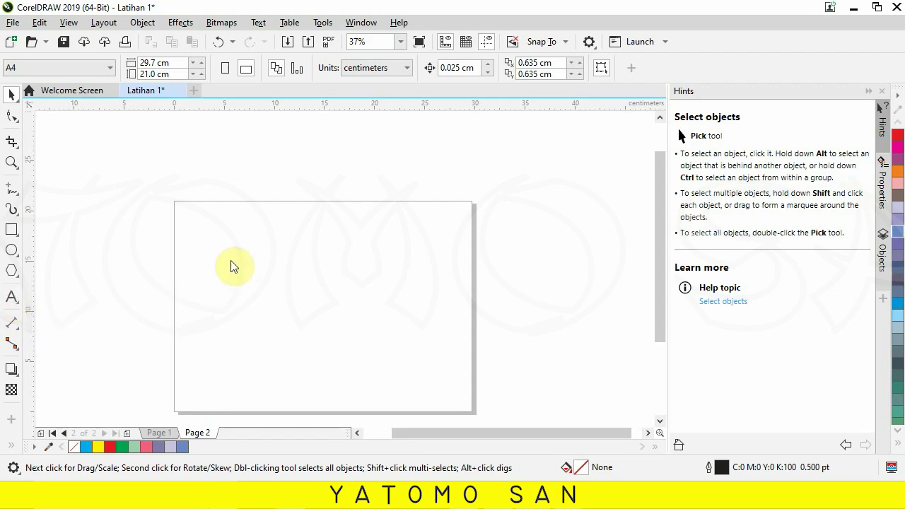
key(F8)
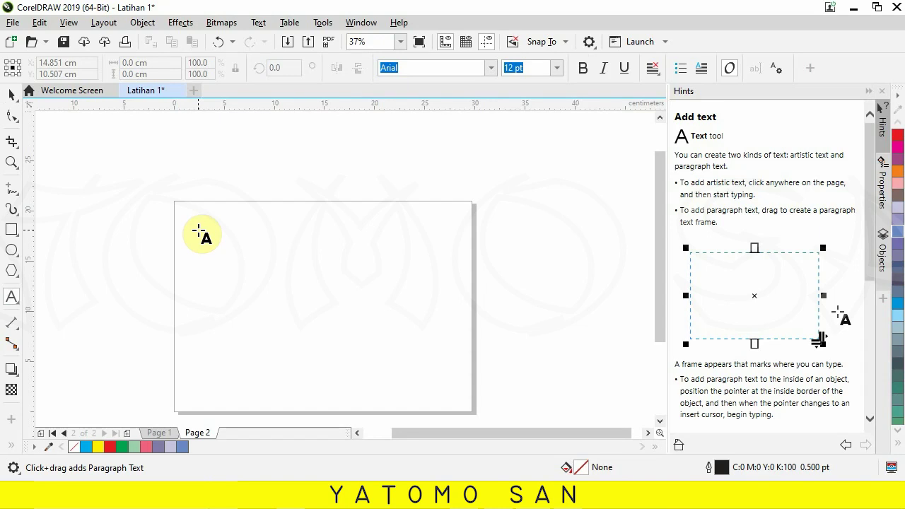
Type the heading word Adira on Page 2 and drag an empty paragraph text frame beneath it
click(199, 237)
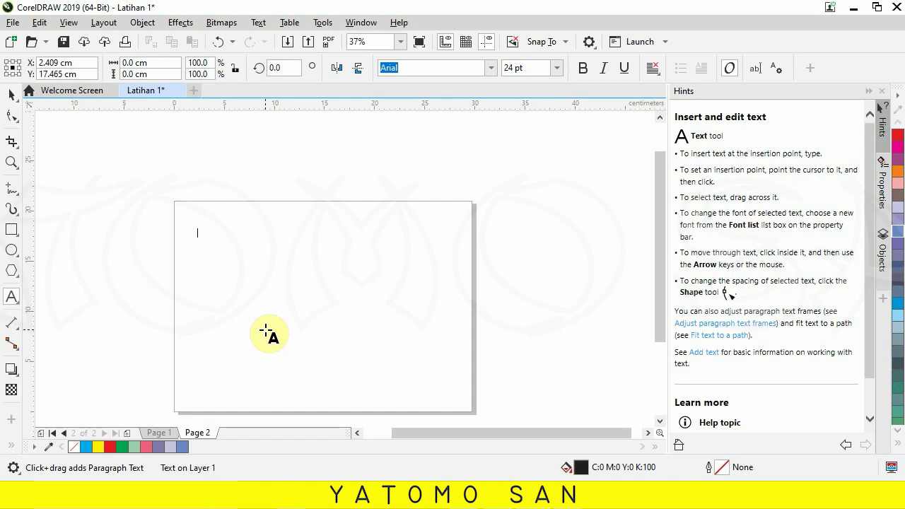
text(Adira)
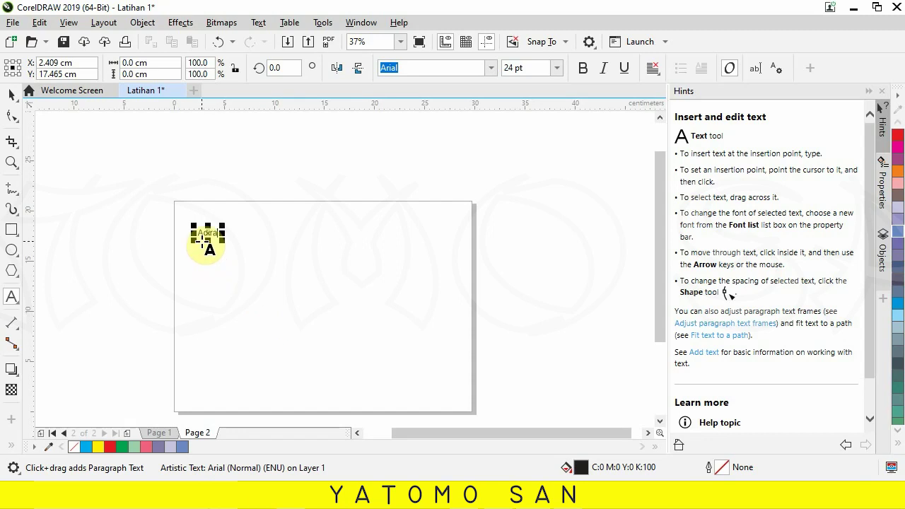
scroll(203, 240, up, 2)
scroll(203, 241, up, 2)
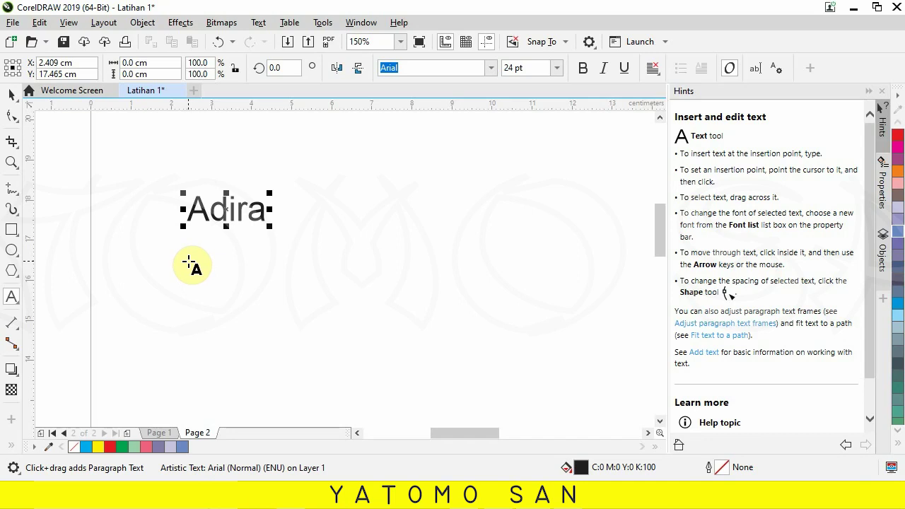
drag(188, 261, 482, 392)
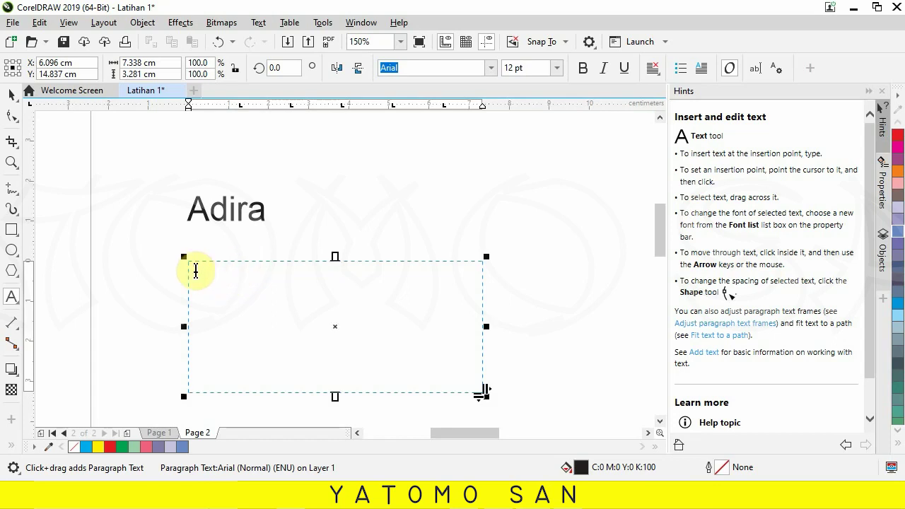
Type 'Setelah' in the frame, then copy and paste it until it repeats nine times
click(190, 268)
text(S)
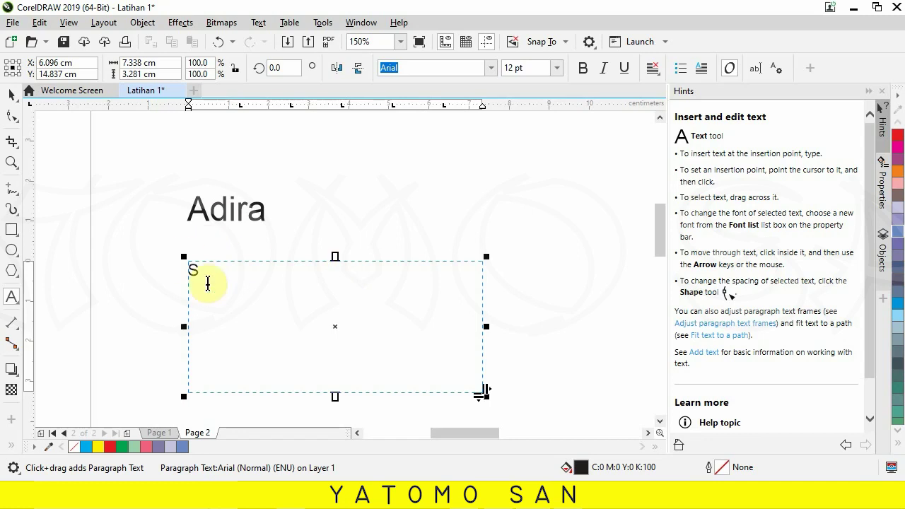
text(etelan)
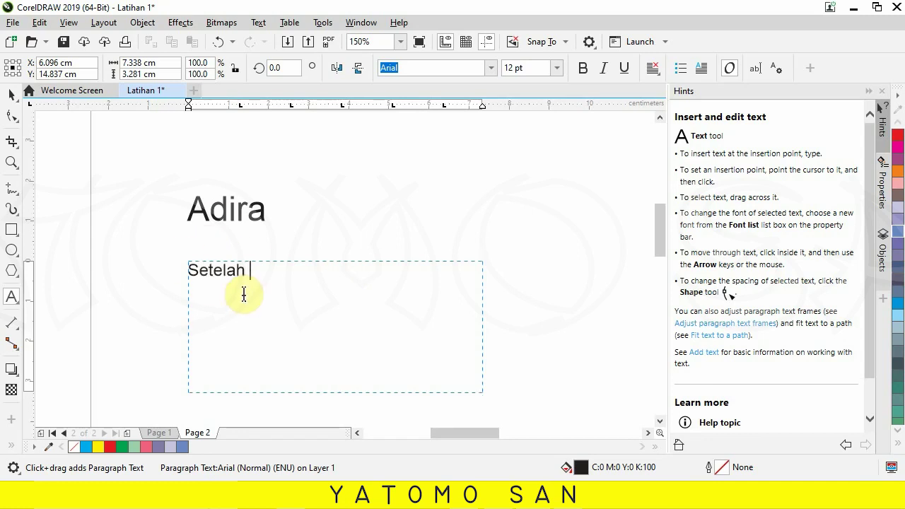
double_click(219, 270)
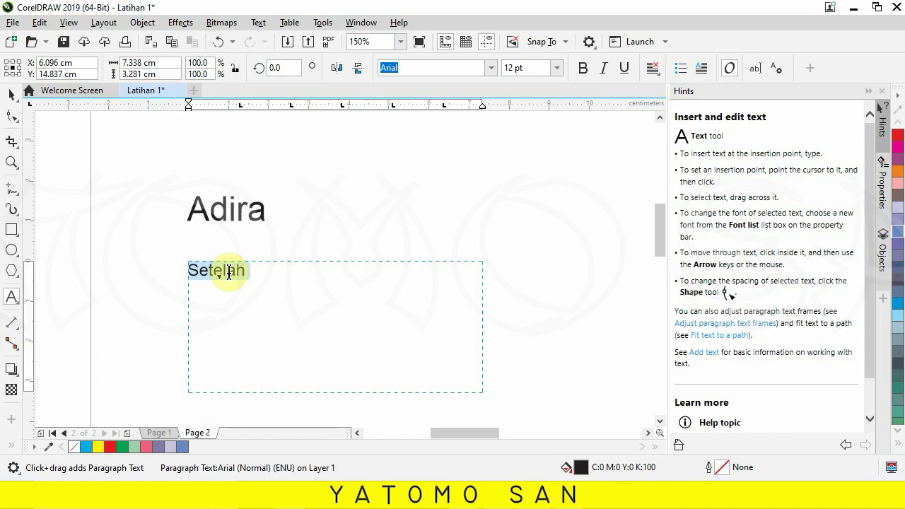
key(ctrl+c)
click(247, 270)
key(ctrl+v)
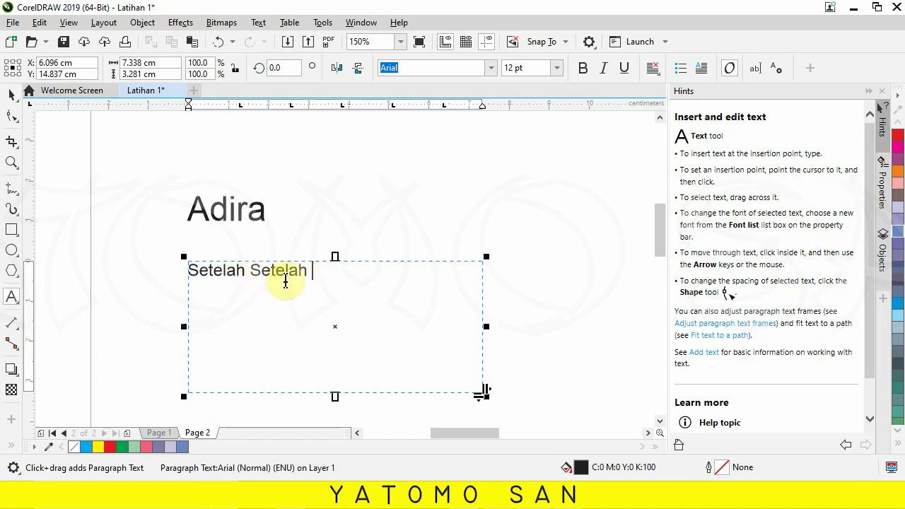
key(ctrl+v)
key(ctrl+v)
key(ctrl+v)
key(ctrl+v)
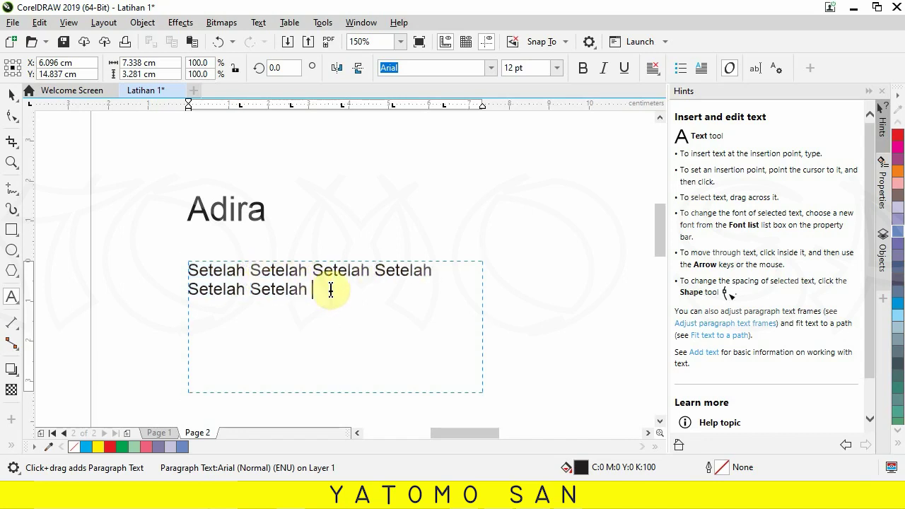
key(ctrl+v)
key(ctrl+v)
key(ctrl+v)
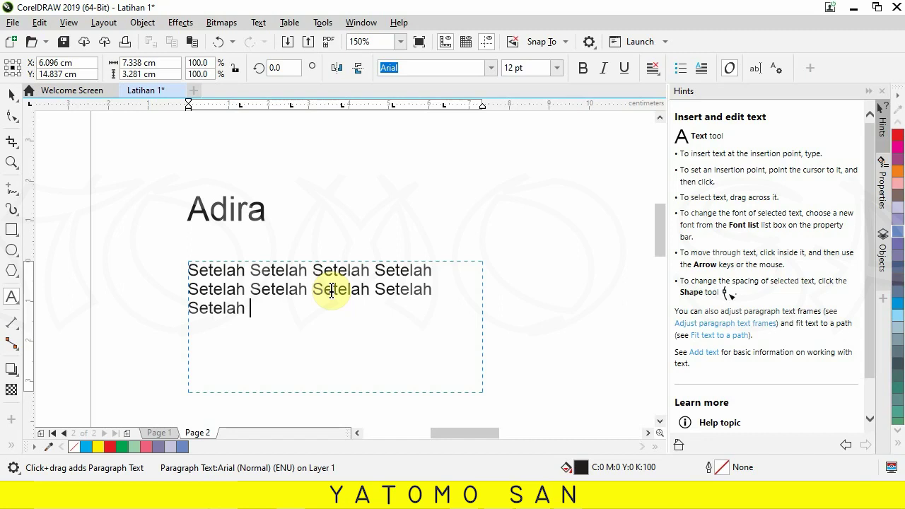
Set the Setelah paragraph's alignment to None
click(729, 70)
click(650, 71)
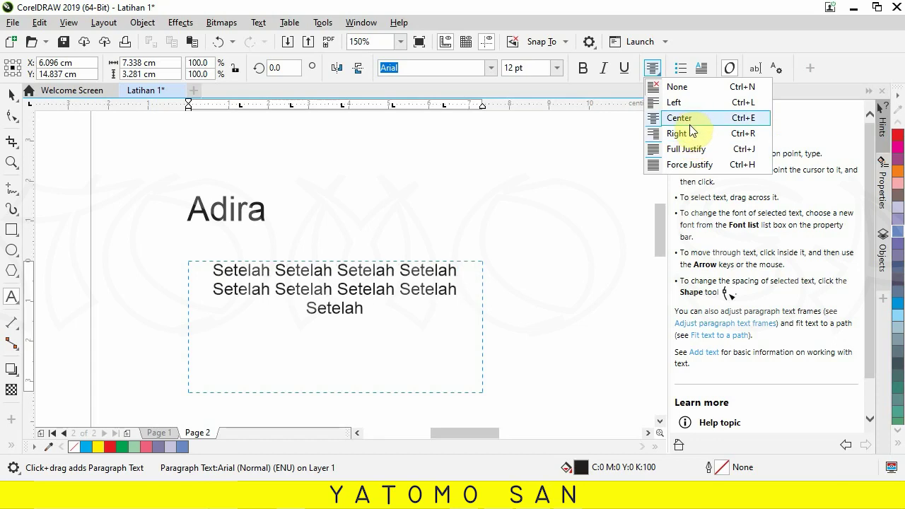
click(683, 87)
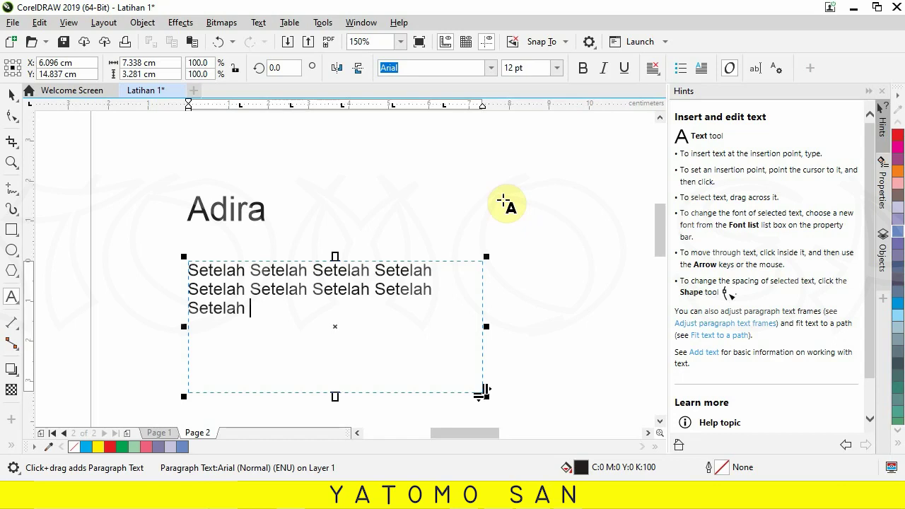
scroll(301, 205, down, 1)
scroll(301, 210, up, 1)
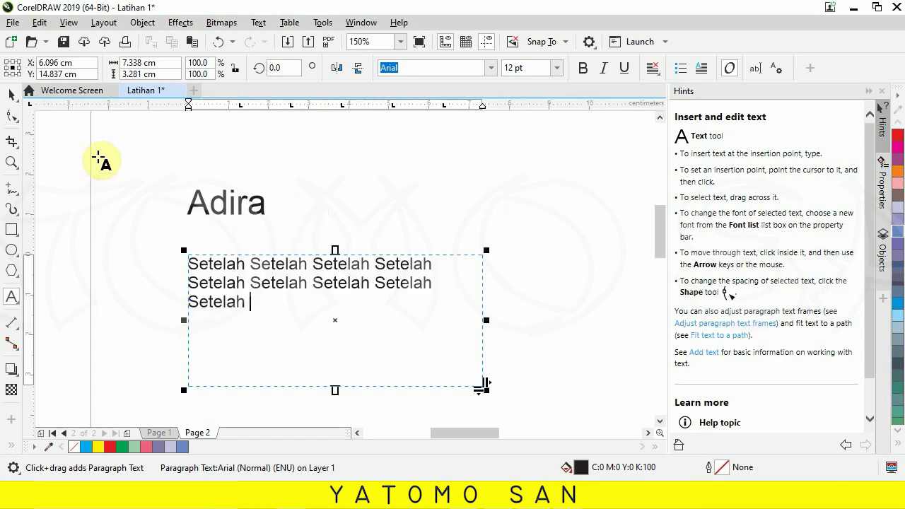
Give the heading word a red fill and a Sky Blue outline
click(13, 99)
click(221, 203)
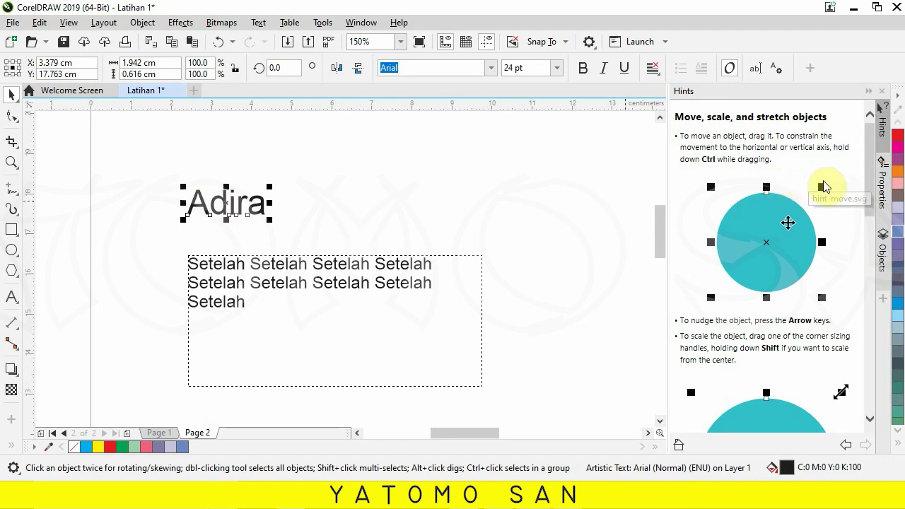
click(898, 135)
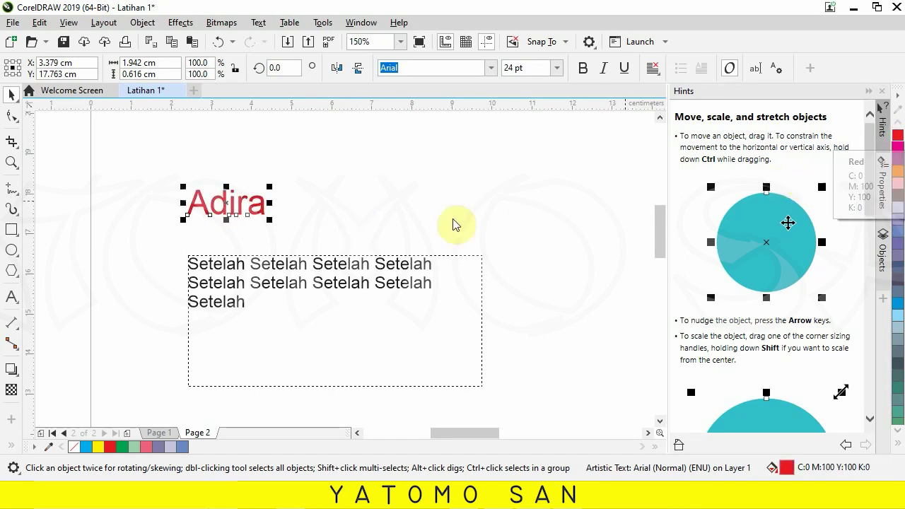
scroll(235, 197, up, 4)
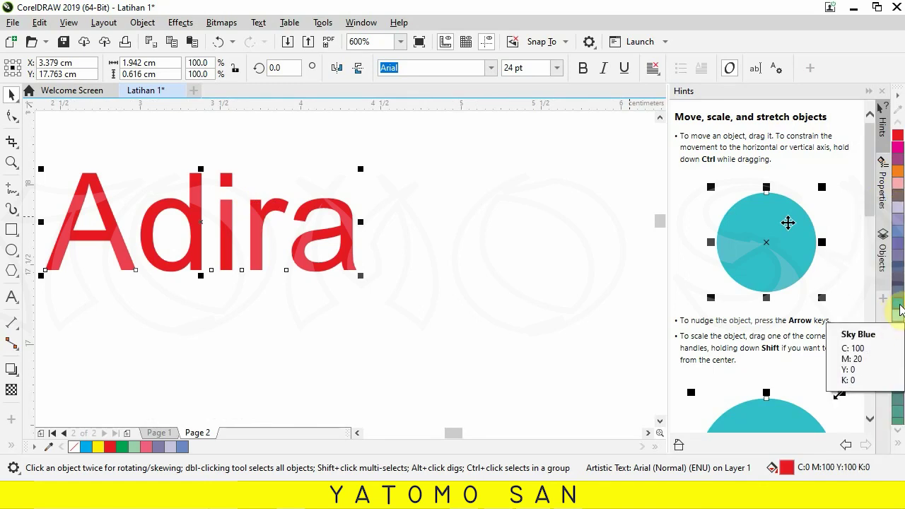
right_click(900, 309)
scroll(332, 199, up, 2)
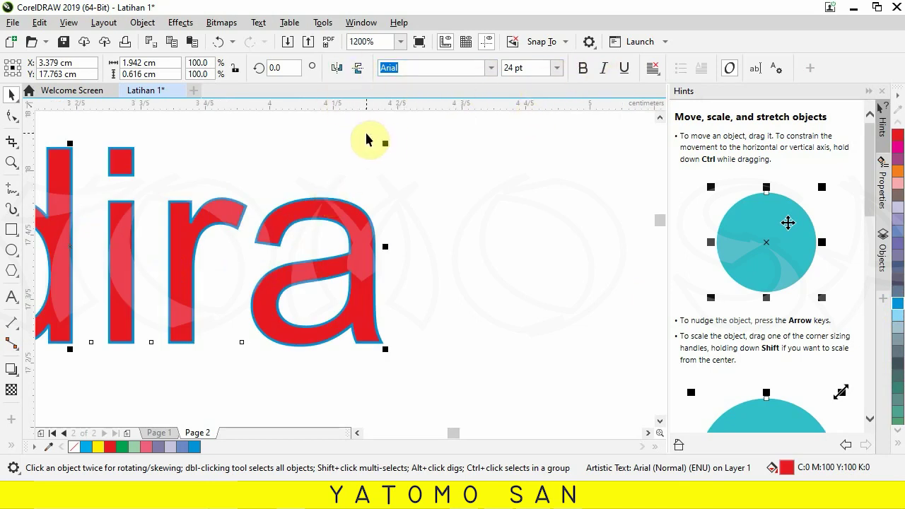
scroll(394, 178, down, 2)
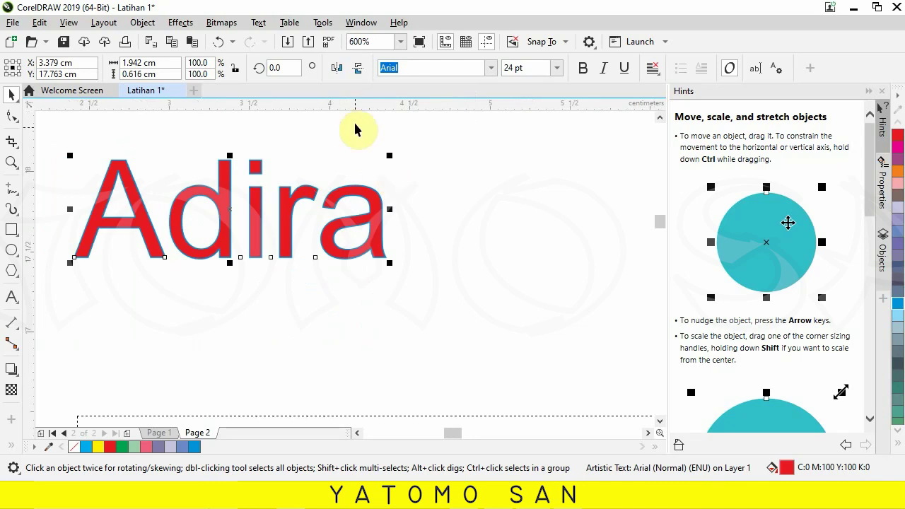
Try mirroring the heading horizontally and vertically, then restore it upright and unmirrored
click(336, 69)
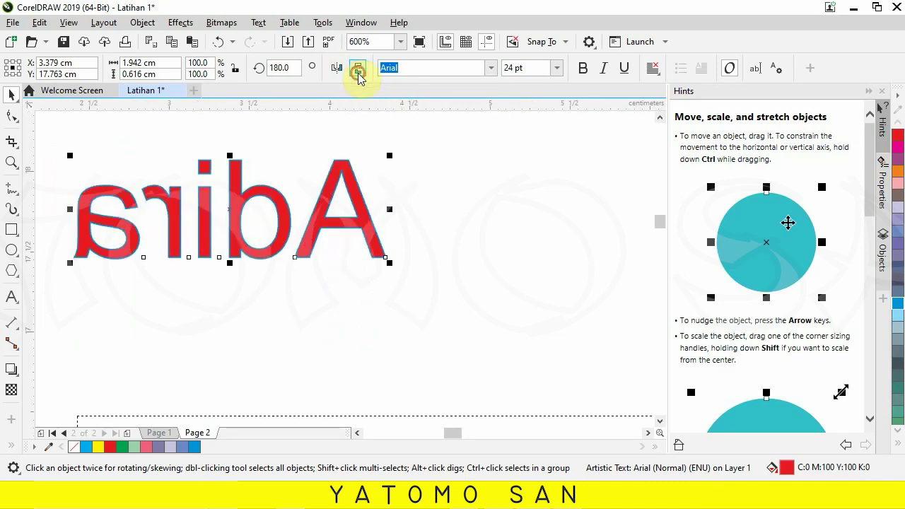
click(359, 69)
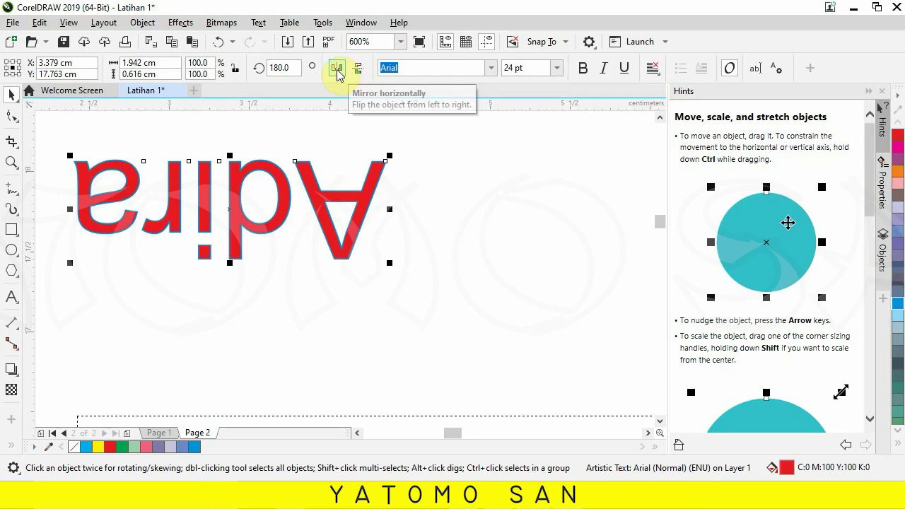
click(336, 69)
click(359, 69)
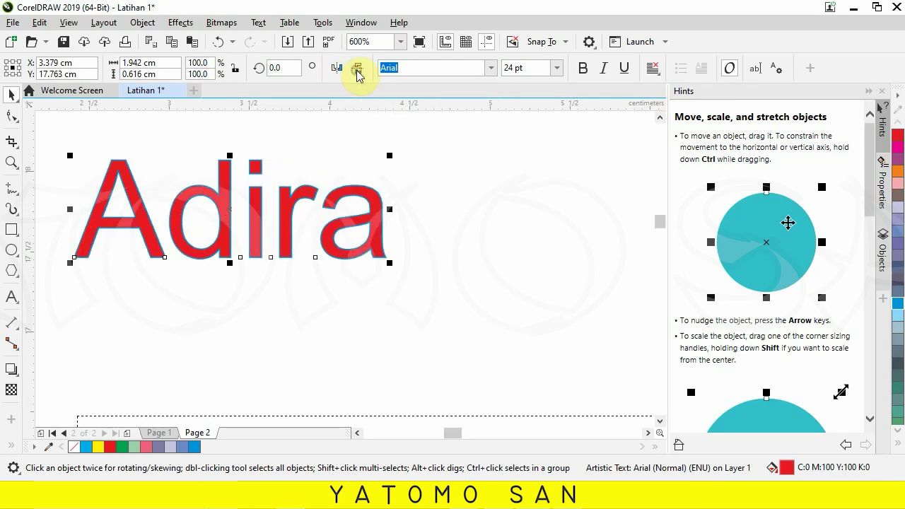
scroll(428, 152, down, 2)
scroll(428, 152, down, 1)
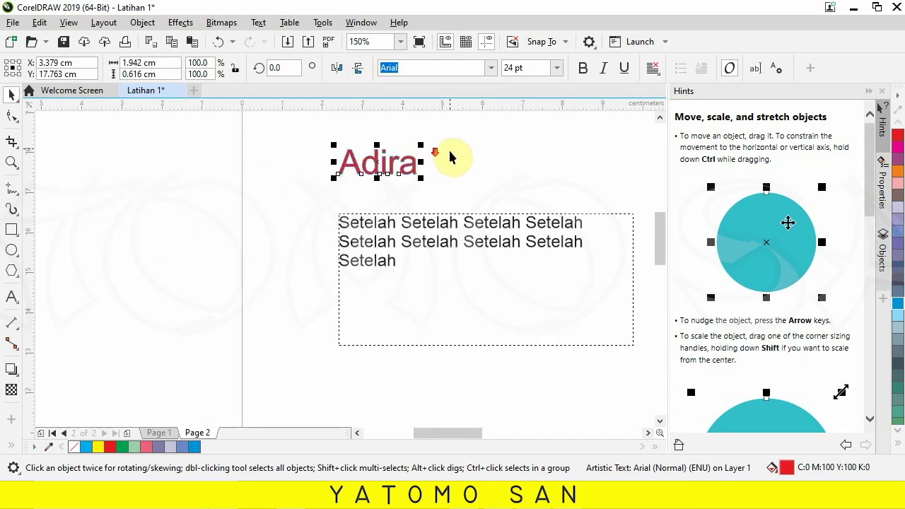
scroll(444, 151, up, 1)
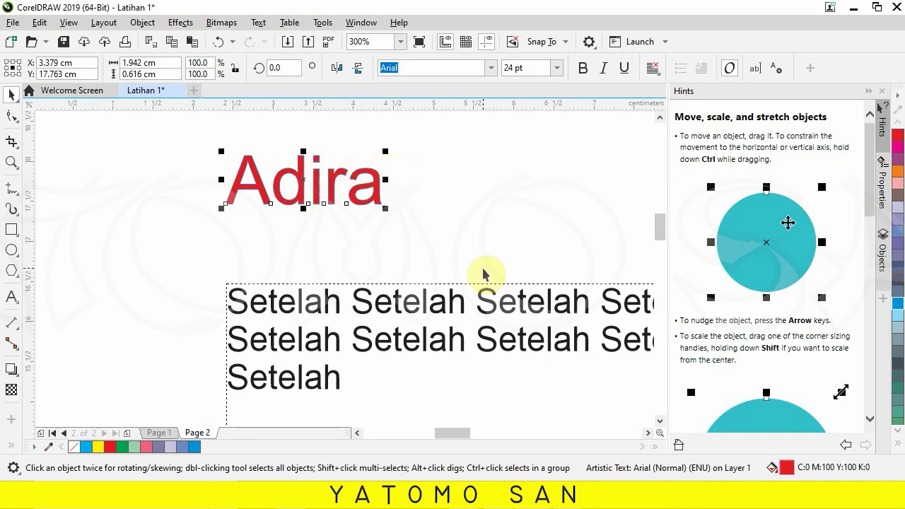
scroll(484, 274, down, 2)
scroll(433, 267, down, 2)
scroll(485, 333, up, 2)
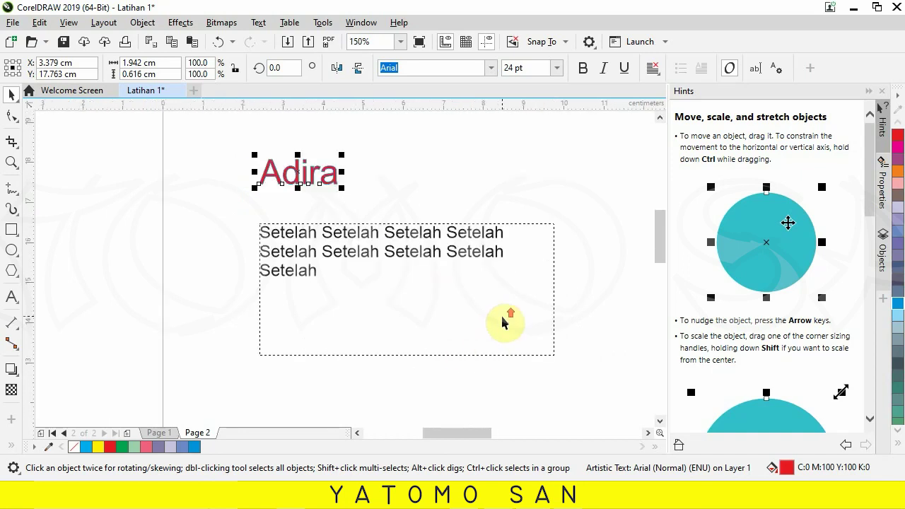
click(431, 252)
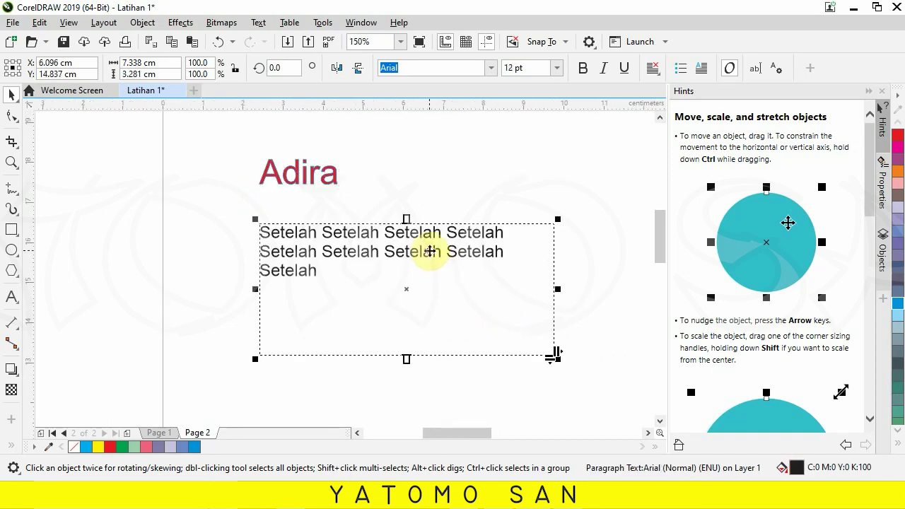
Delete the repeated Setelah text block
key(Delete)
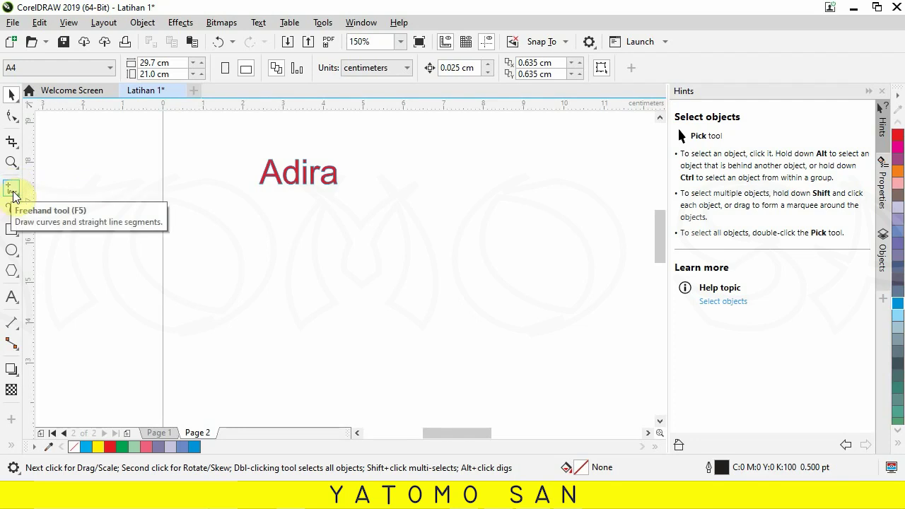
click(18, 196)
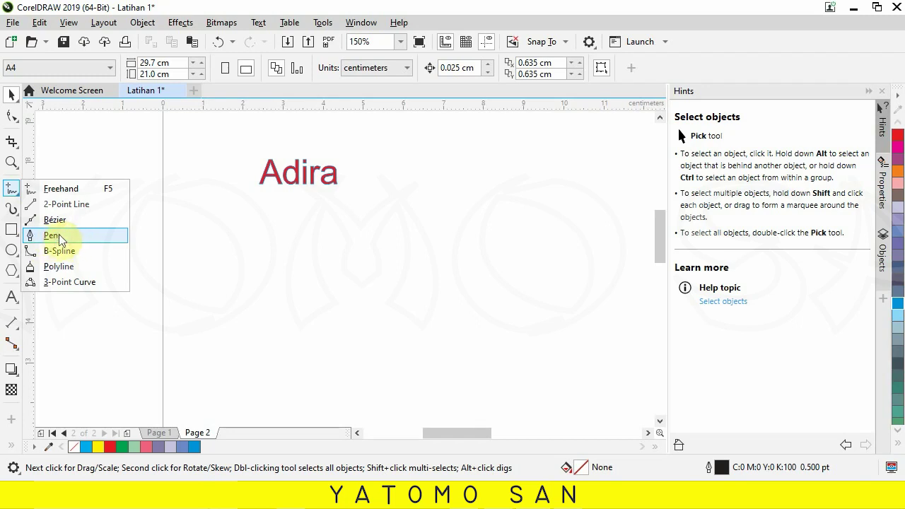
click(56, 236)
scroll(220, 248, down, 2)
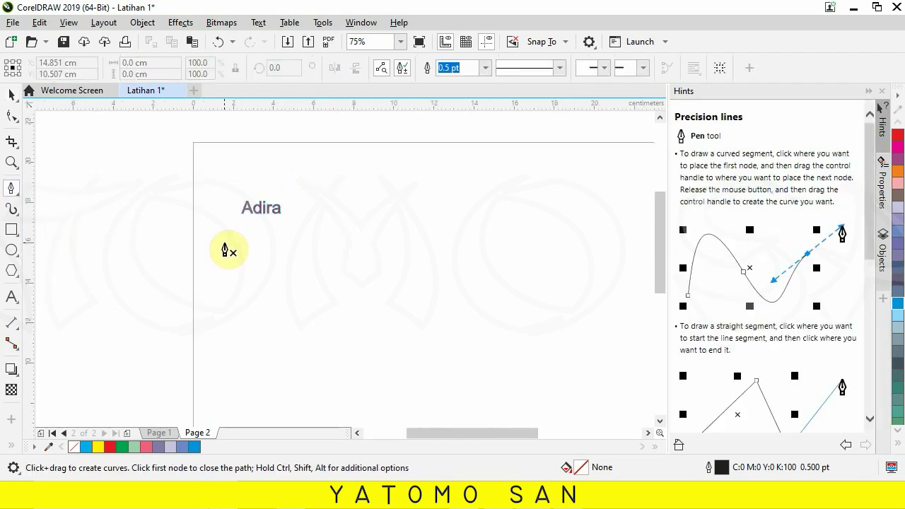
Pen-draw a closed wing shape with pointed tips and curved edges beneath Adira, filled pink
click(271, 320)
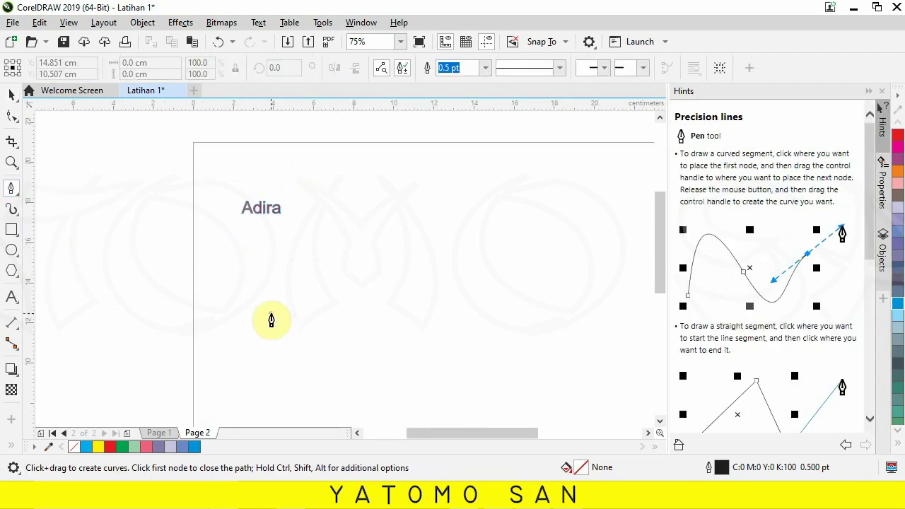
double_click(334, 203)
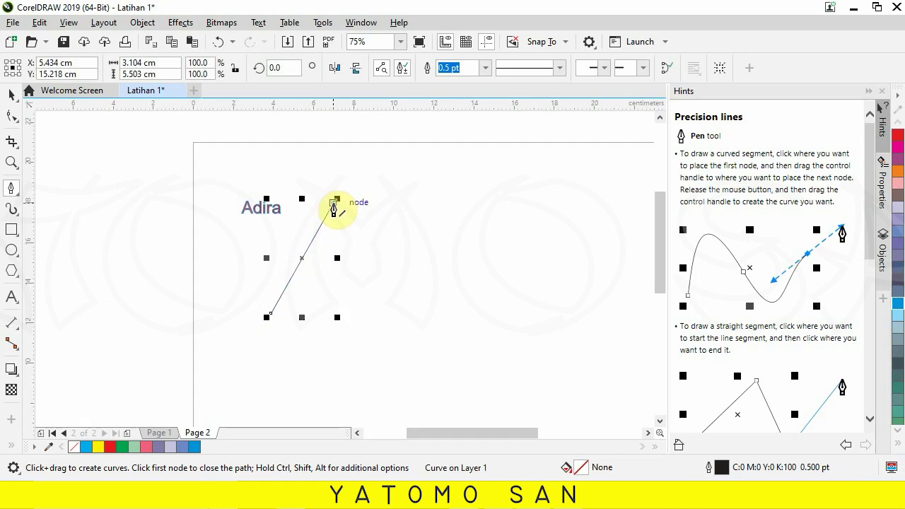
click(453, 173)
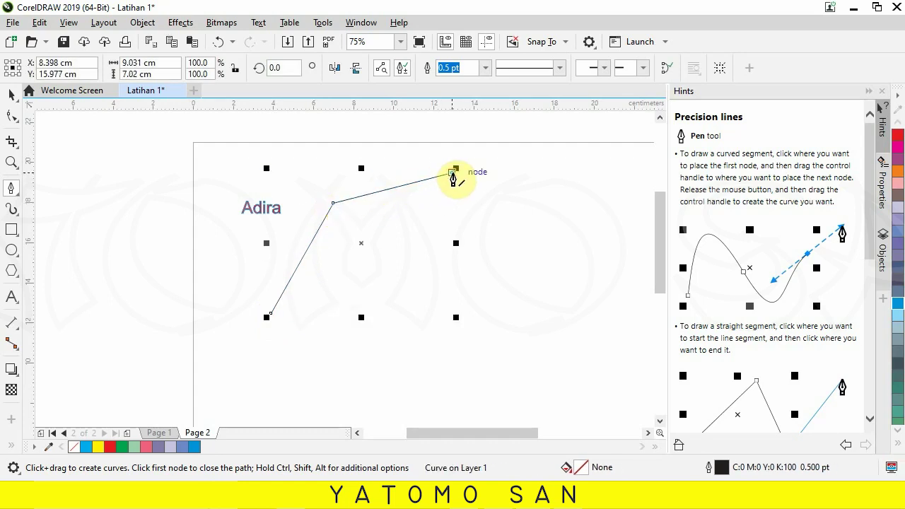
click(399, 233)
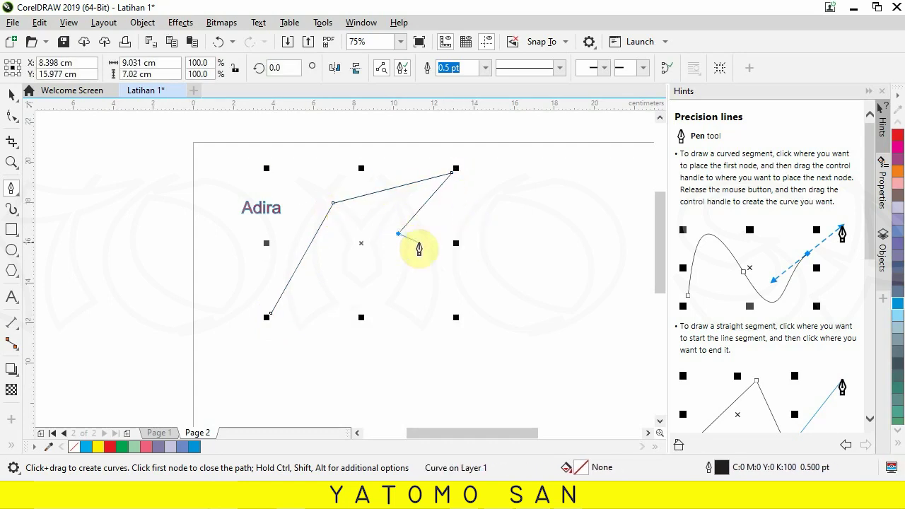
click(515, 224)
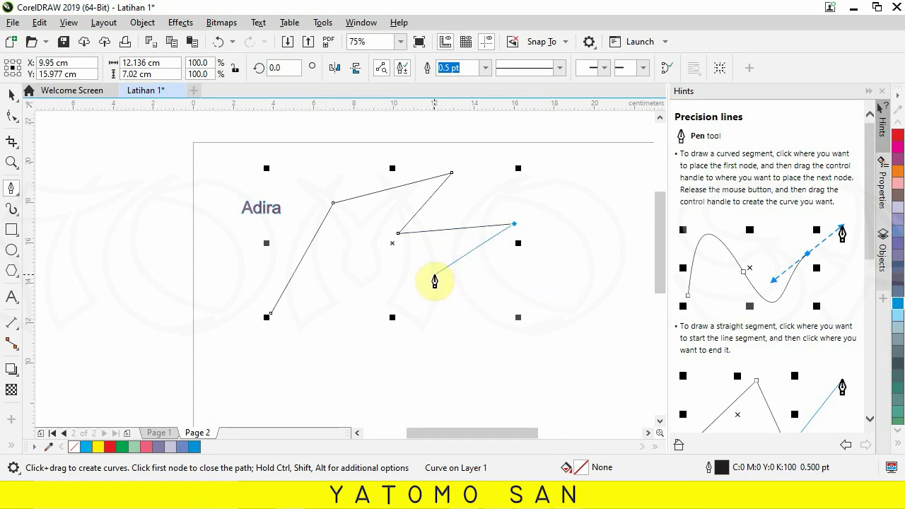
click(435, 272)
drag(435, 274, 436, 314)
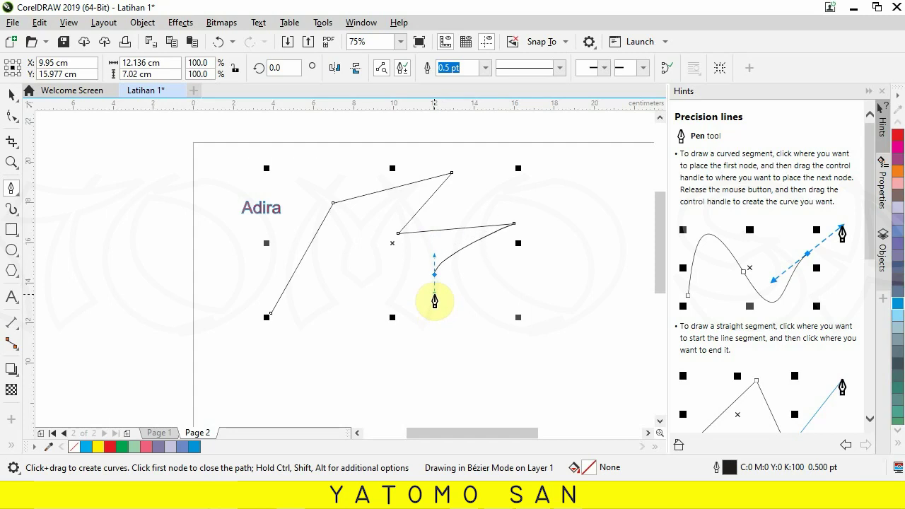
mouse_move(436, 315)
mouse_down()
mouse_move(455, 309)
mouse_move(448, 297)
mouse_move(440, 311)
mouse_move(435, 303)
mouse_move(449, 303)
mouse_up()
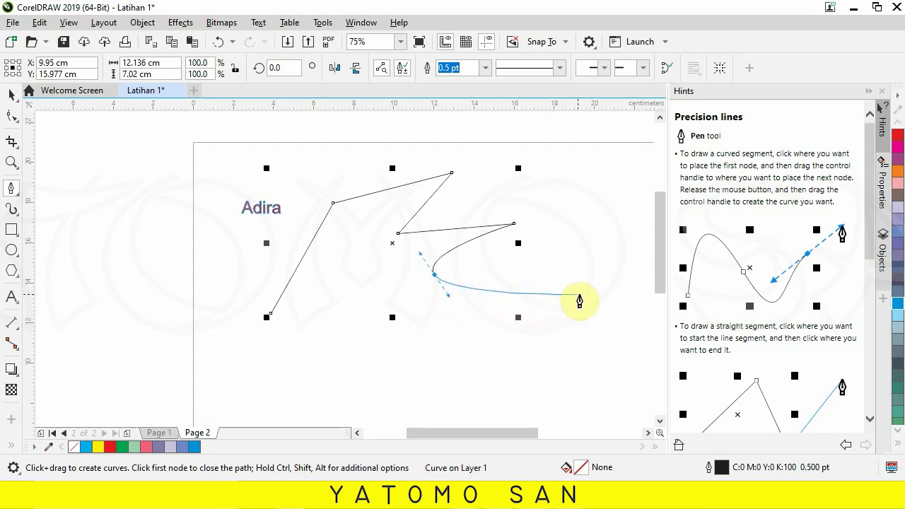
click(591, 292)
drag(592, 293, 606, 317)
drag(608, 330, 608, 328)
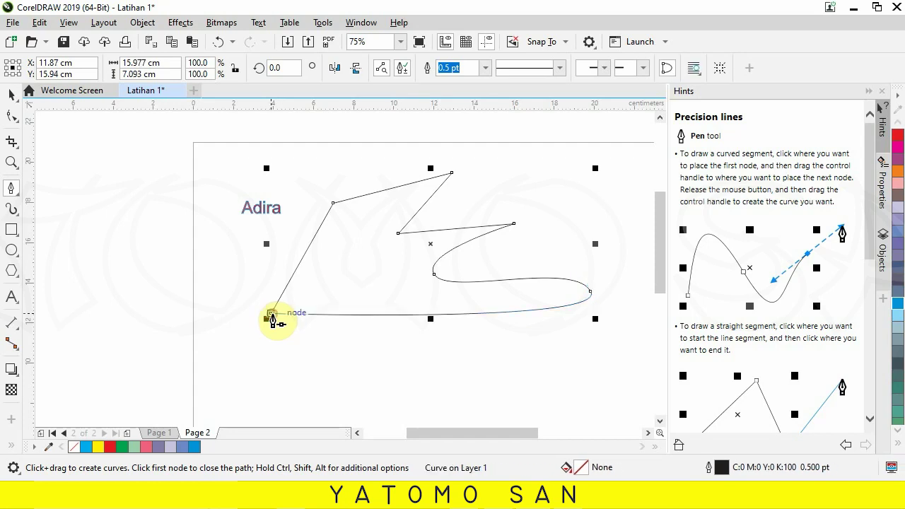
click(271, 313)
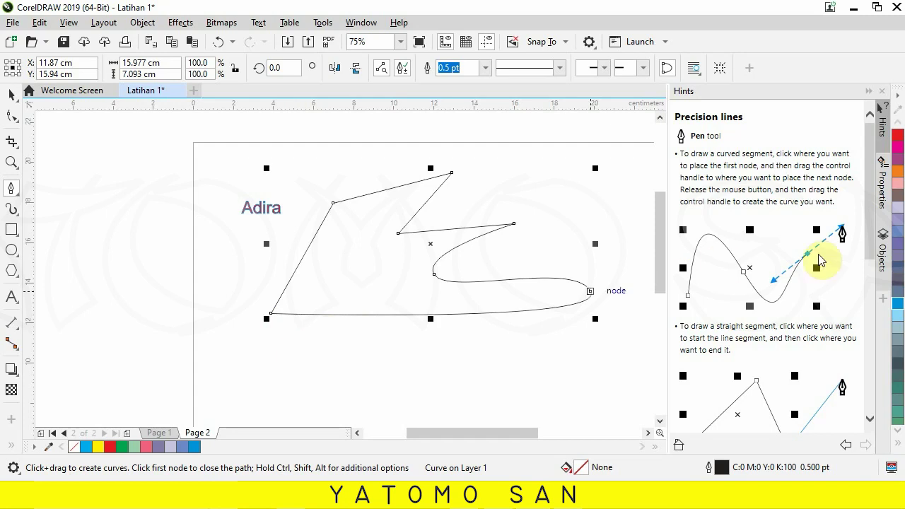
click(898, 186)
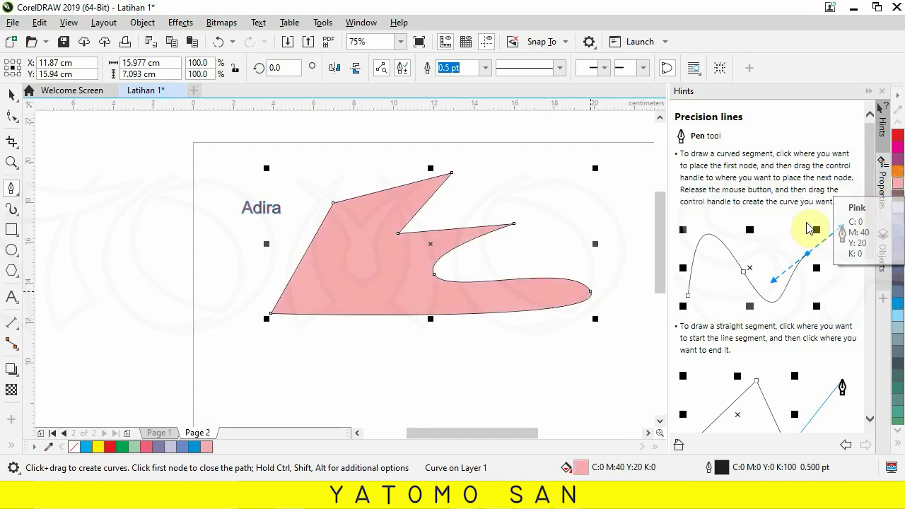
Pen-draw a smaller rounded wing outline below the pink shape, ending at its left tip
scroll(329, 277, down, 3)
scroll(328, 278, up, 3)
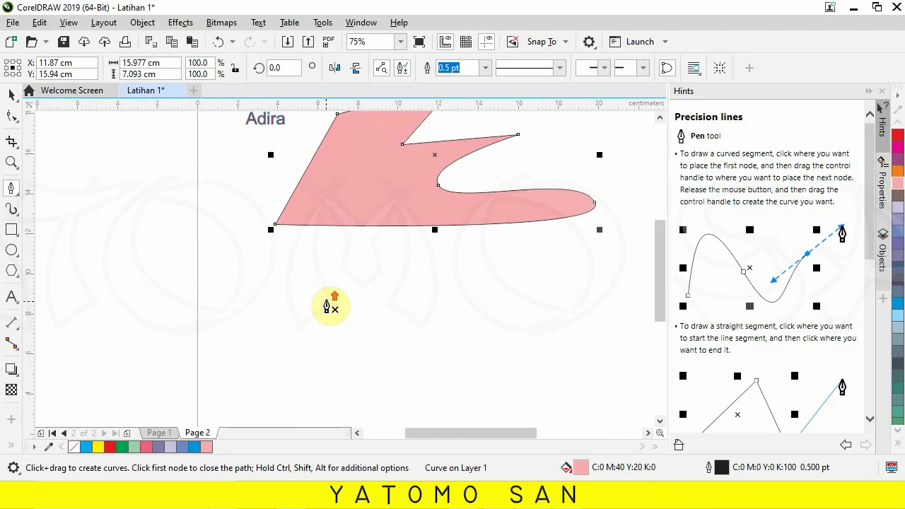
click(275, 352)
click(349, 285)
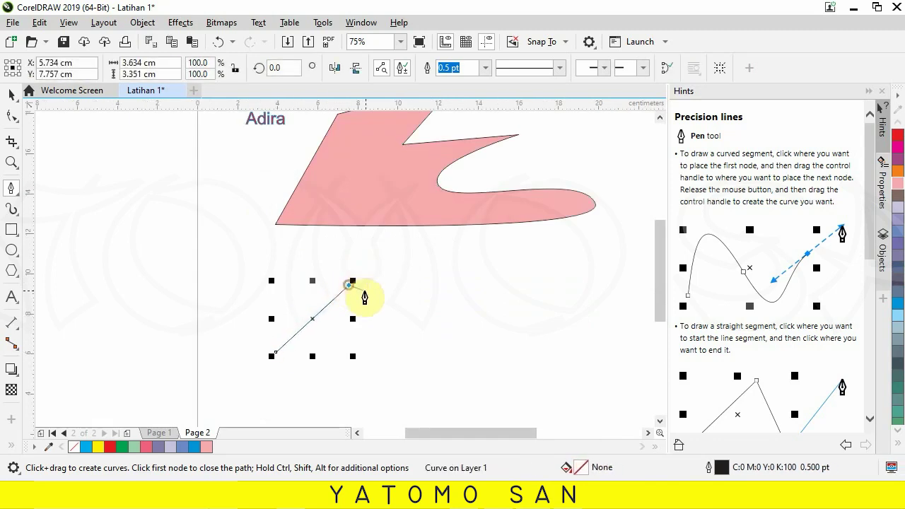
click(484, 294)
drag(530, 348, 521, 382)
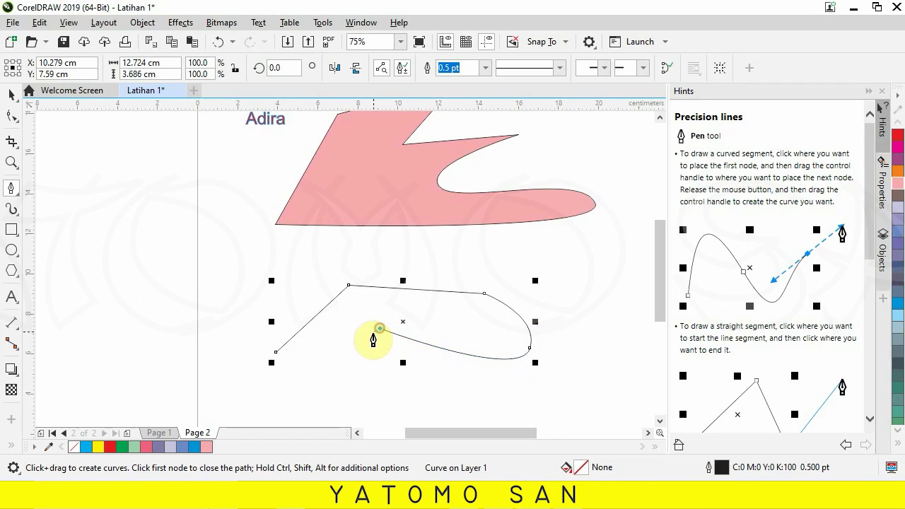
drag(380, 329, 376, 359)
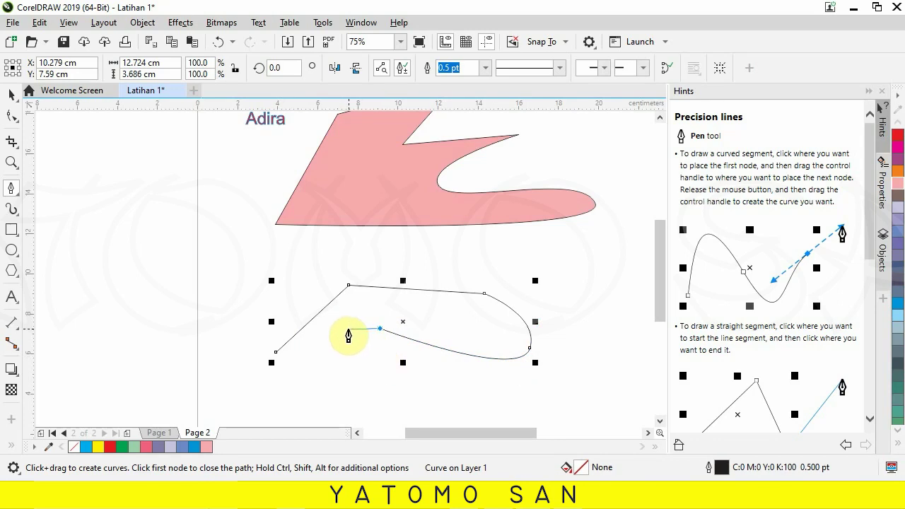
click(275, 352)
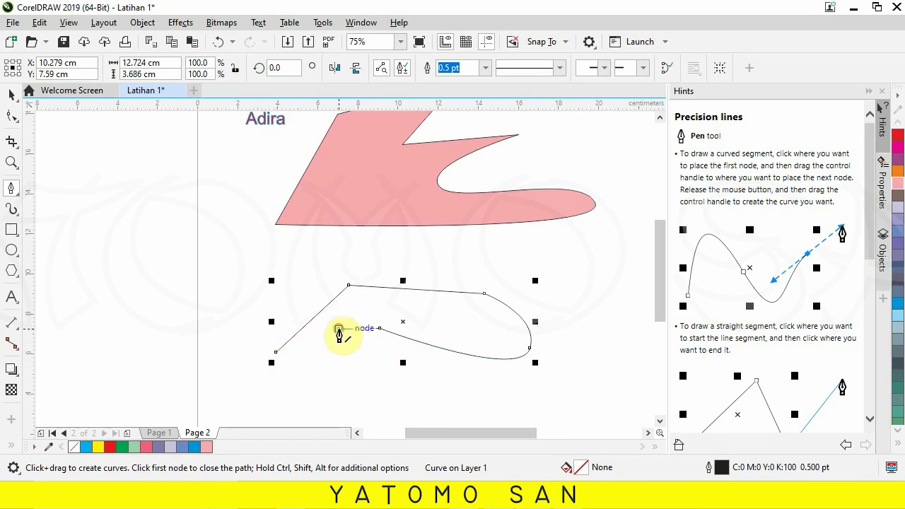
click(339, 329)
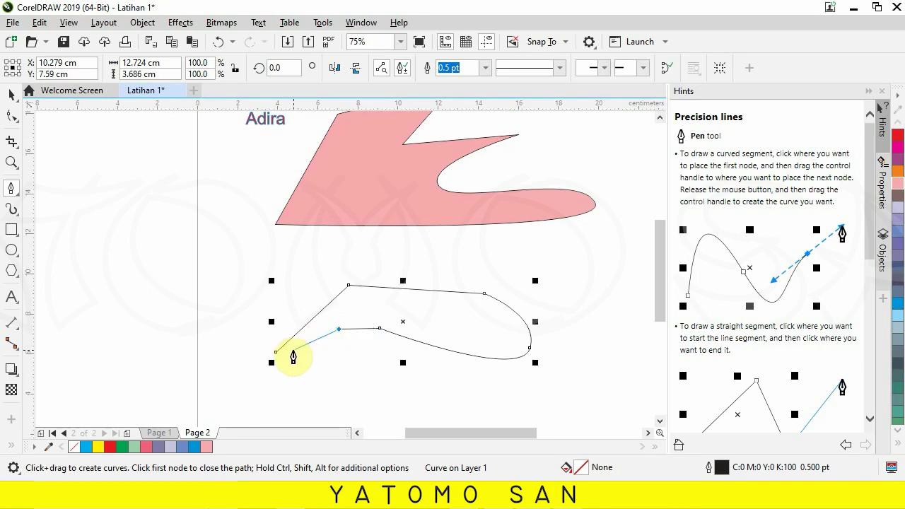
scroll(280, 361, up, 3)
scroll(283, 353, up, 5)
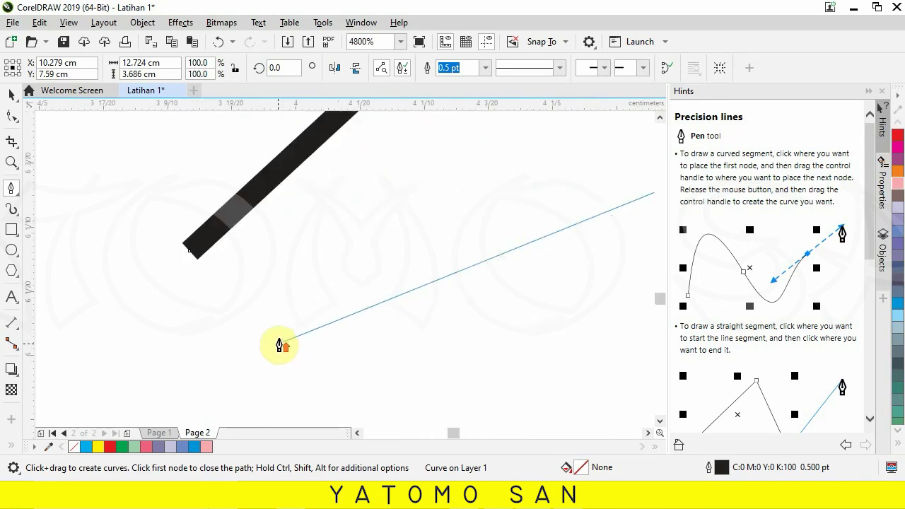
scroll(243, 254, down, 5)
scroll(219, 307, down, 3)
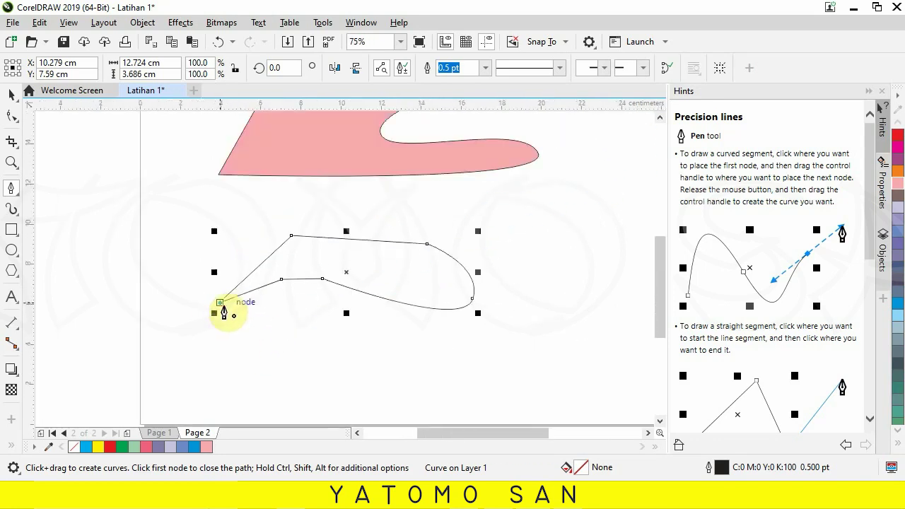
click(220, 302)
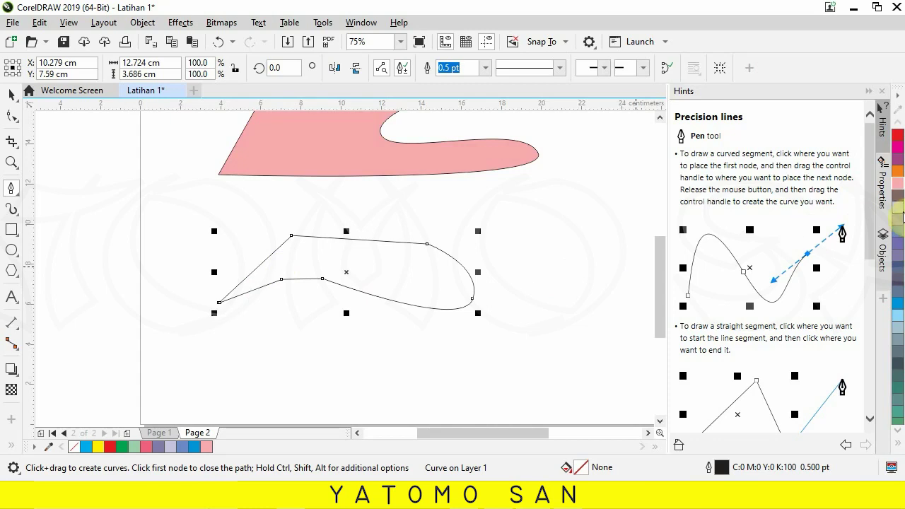
Fill the lower wing powder blue and give it an orange outline
click(899, 208)
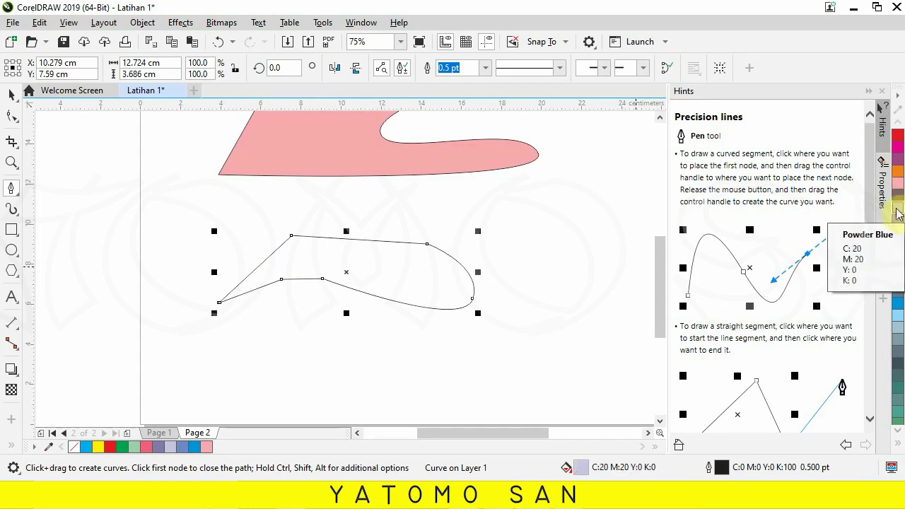
right_click(898, 175)
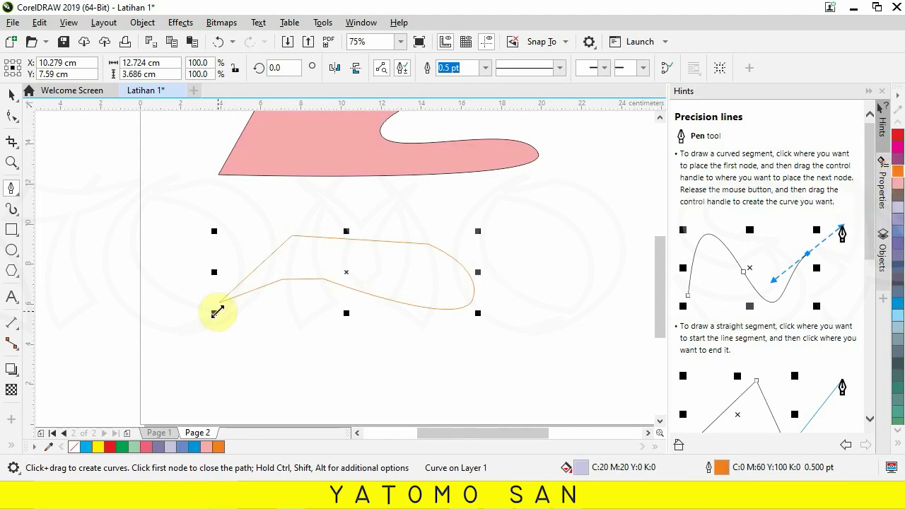
scroll(218, 309, up, 2)
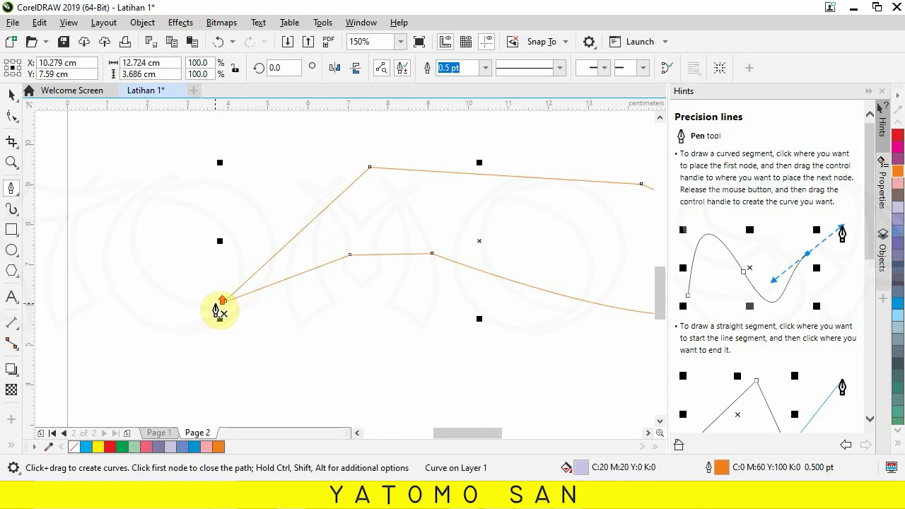
scroll(225, 311, up, 5)
scroll(259, 277, up, 1)
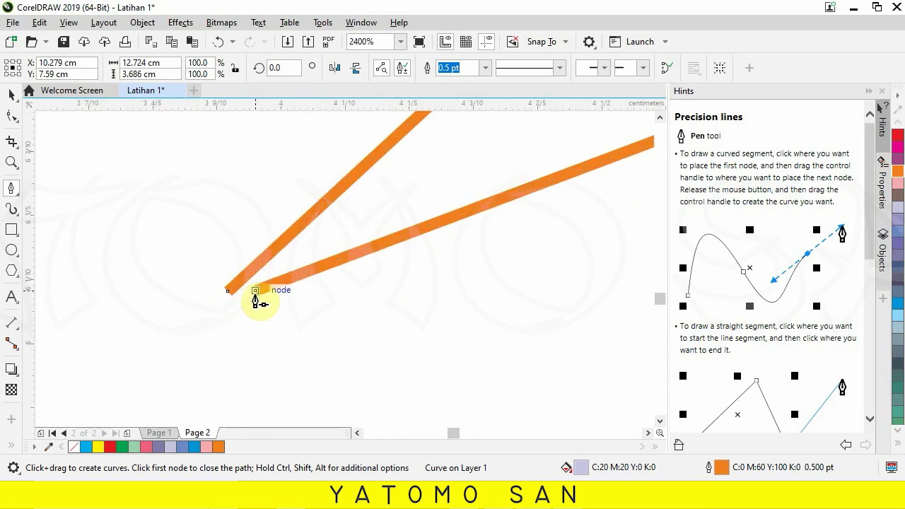
Drag the lower wing's loose end node onto its start node to close the shape
click(14, 118)
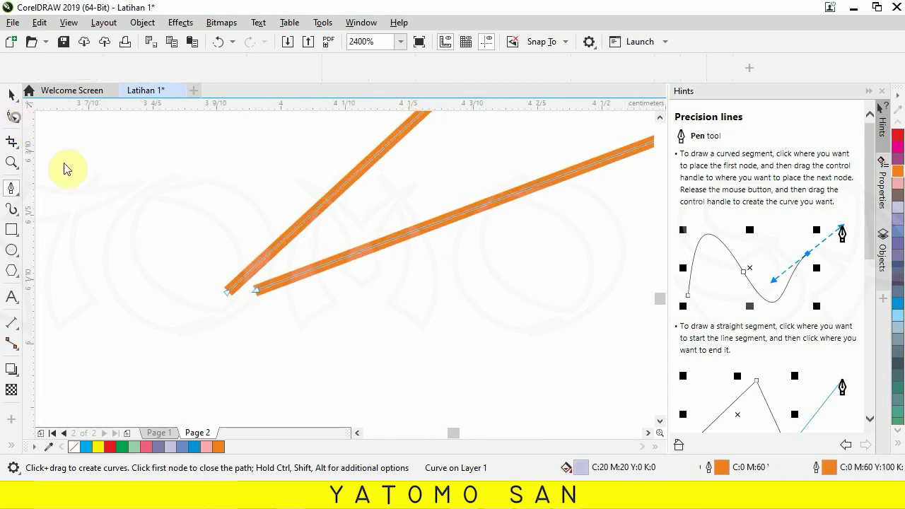
click(253, 292)
drag(257, 292, 230, 293)
scroll(229, 293, down, 4)
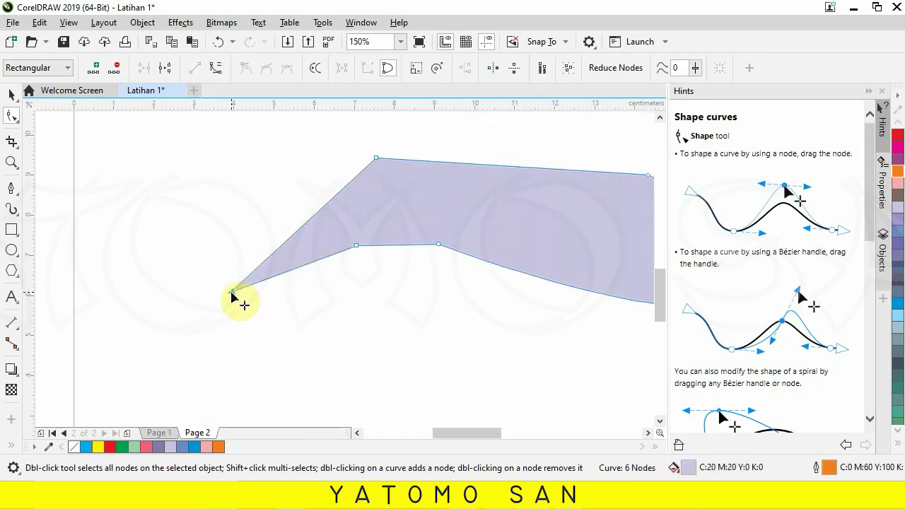
scroll(234, 293, down, 1)
scroll(289, 275, down, 1)
scroll(318, 259, up, 1)
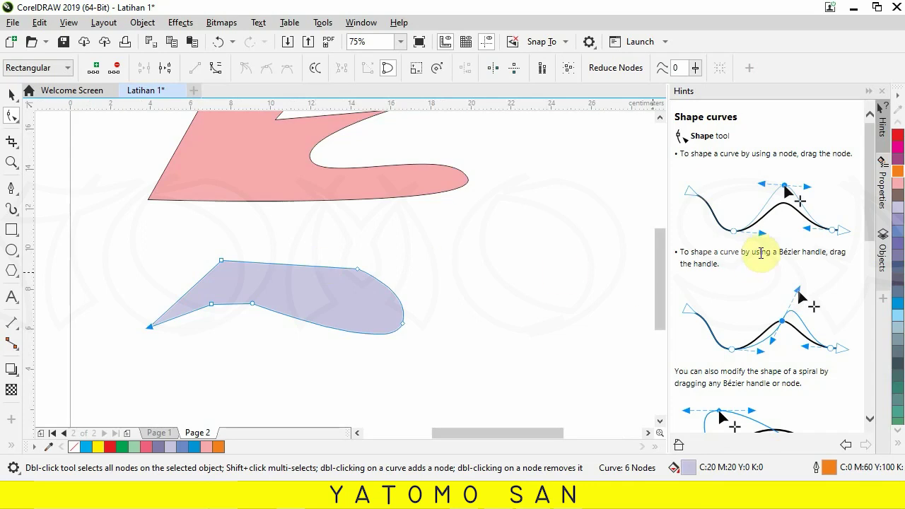
key(space)
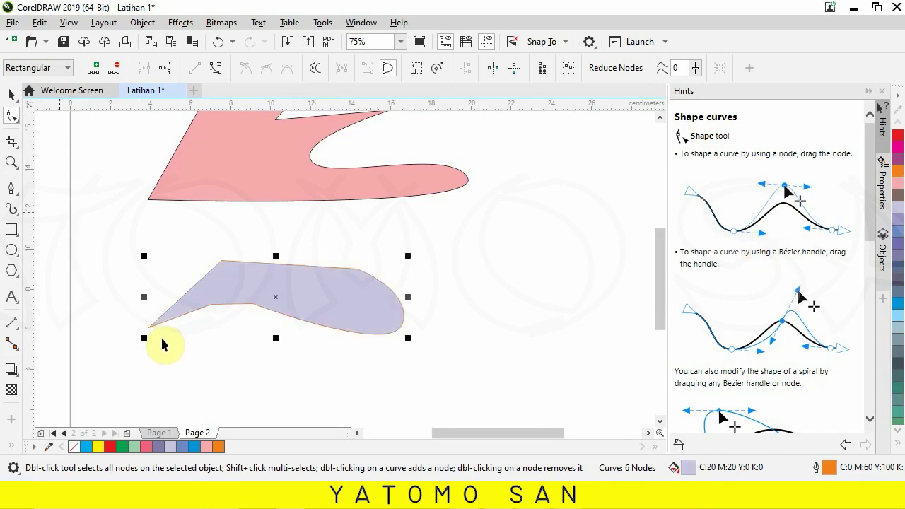
Draw an unfilled five-point star, about 8.388 × 7.977 cm, right of the pink wing
click(17, 276)
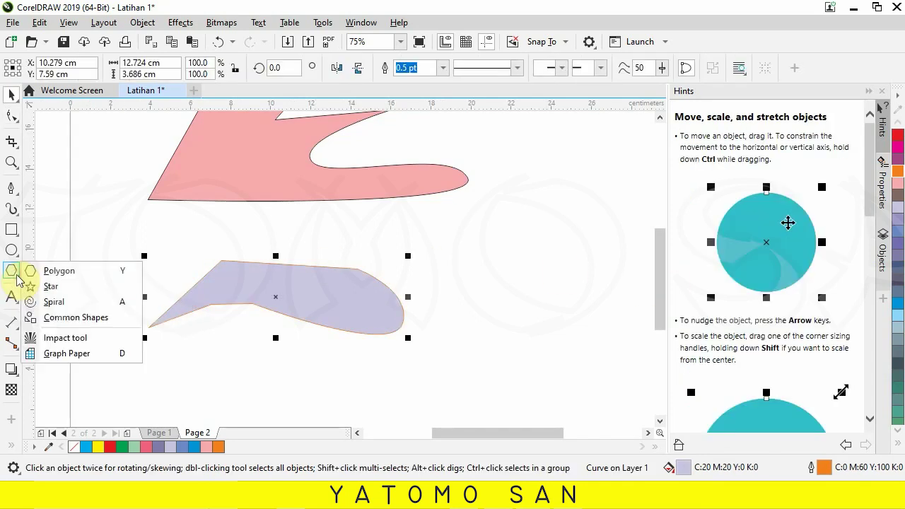
click(69, 293)
scroll(326, 263, down, 4)
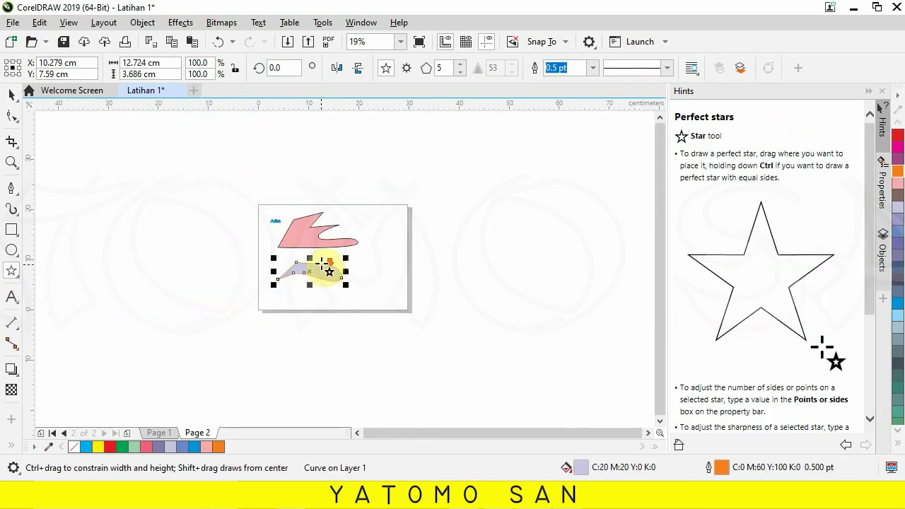
scroll(353, 267, up, 2)
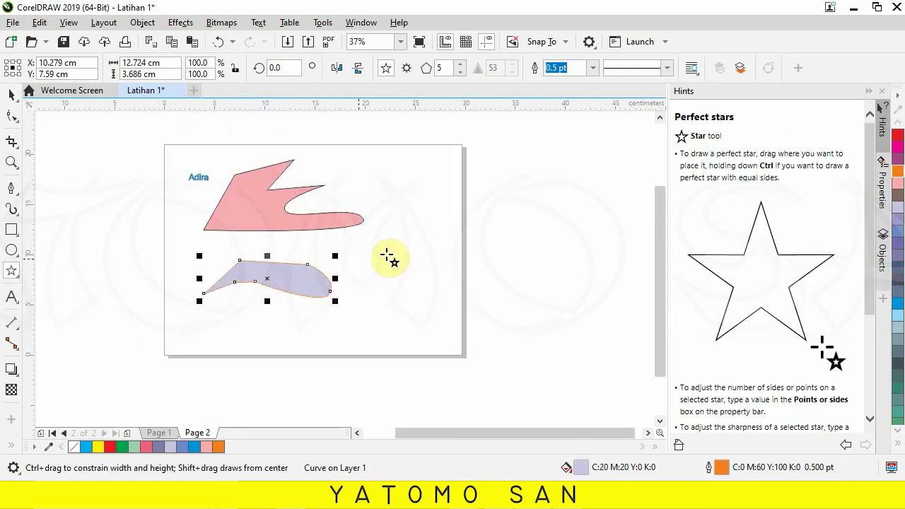
mouse_move(372, 278)
mouse_down()
mouse_move(441, 213)
mouse_move(451, 189)
mouse_up()
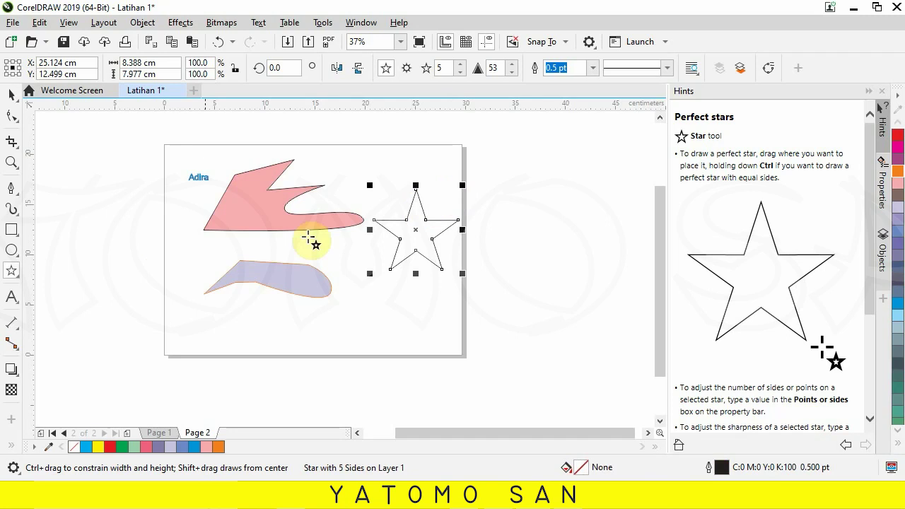
click(17, 279)
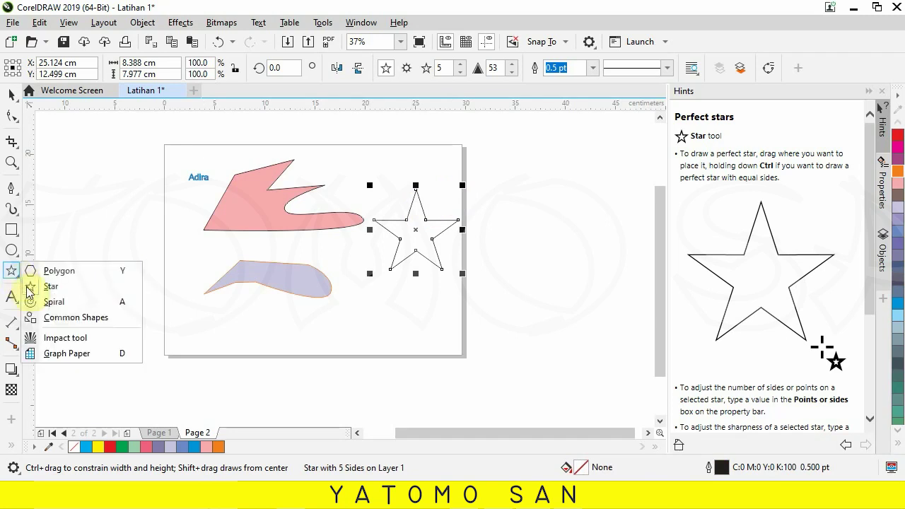
Draw a round Ctrl-constrained spiral below the star and a one-revolution spiral below the blue wing
click(44, 302)
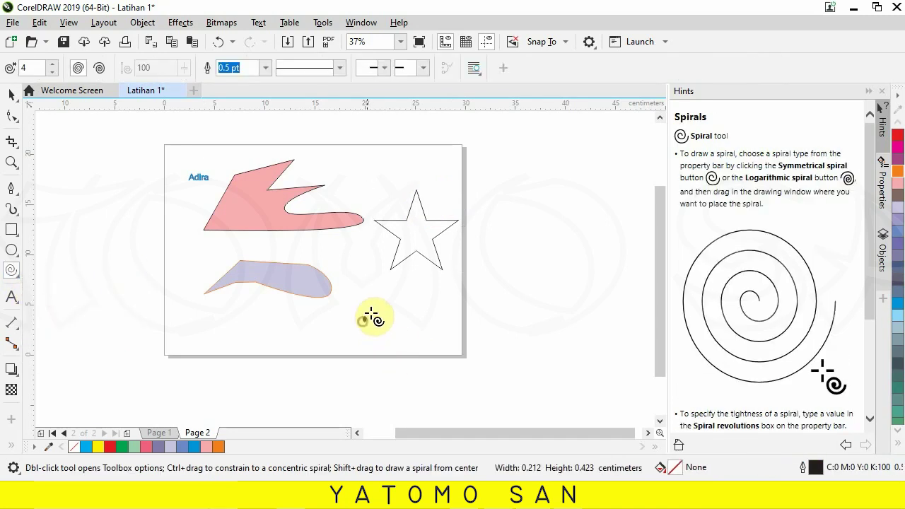
drag(371, 314, 410, 286)
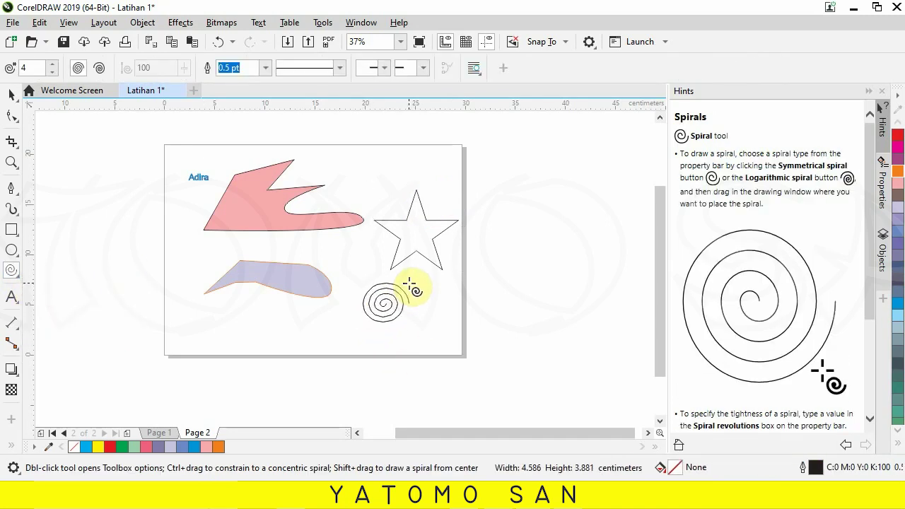
key(ctrl)
drag(411, 286, 411, 284)
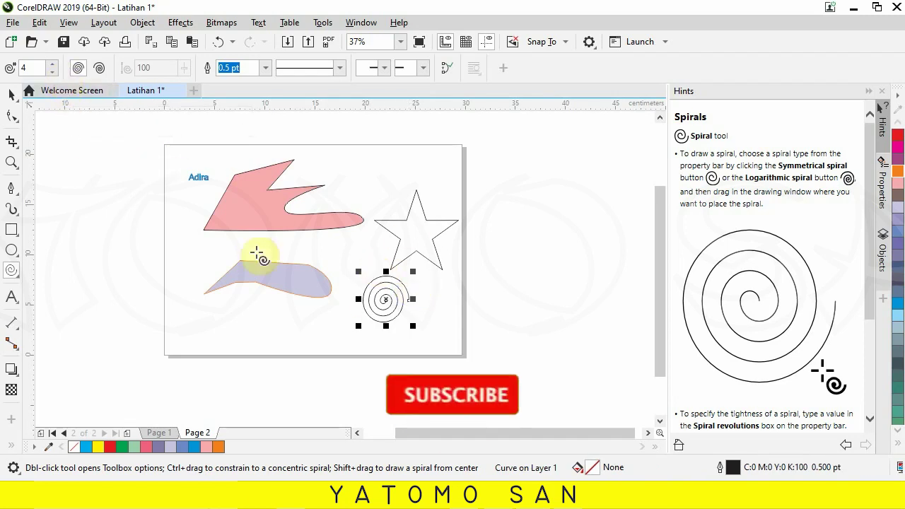
click(52, 71)
click(52, 71)
click(51, 71)
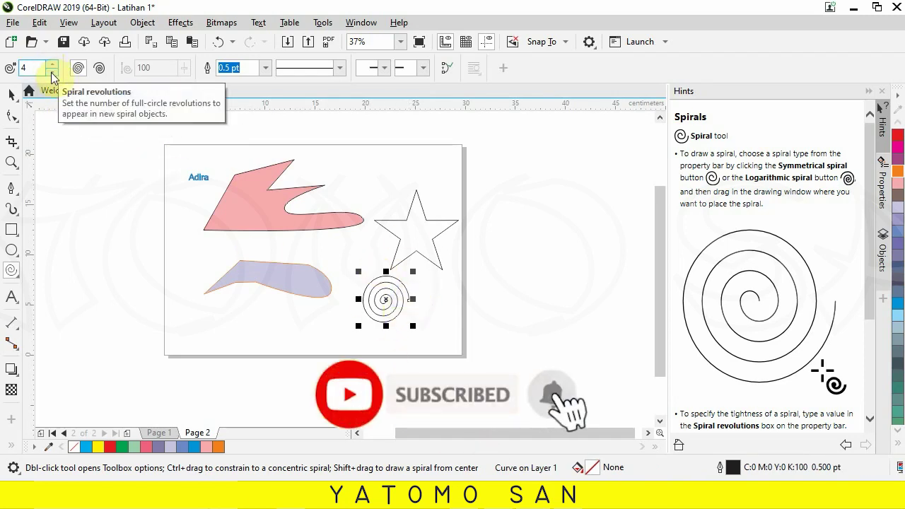
scroll(196, 317, up, 2)
drag(203, 307, 269, 362)
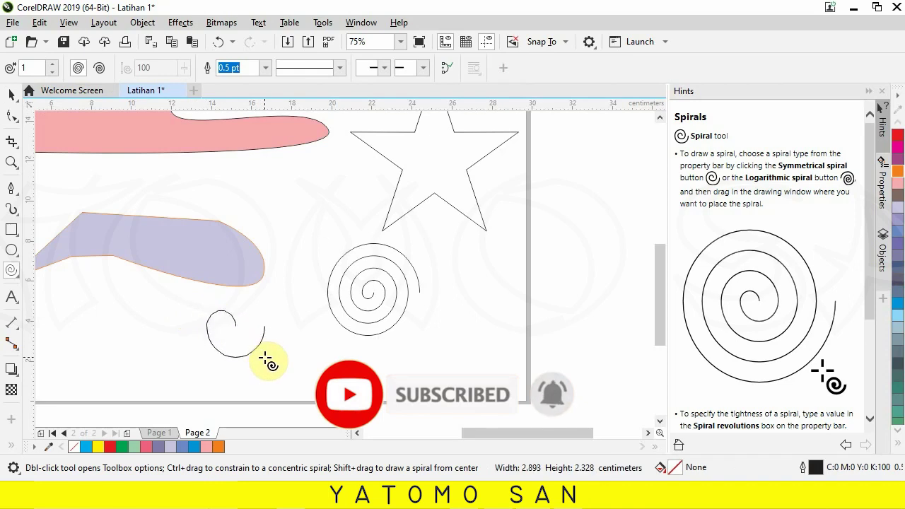
Draw a logarithmic spiral above the large spiral and a six-revolution spiral to its left
click(99, 70)
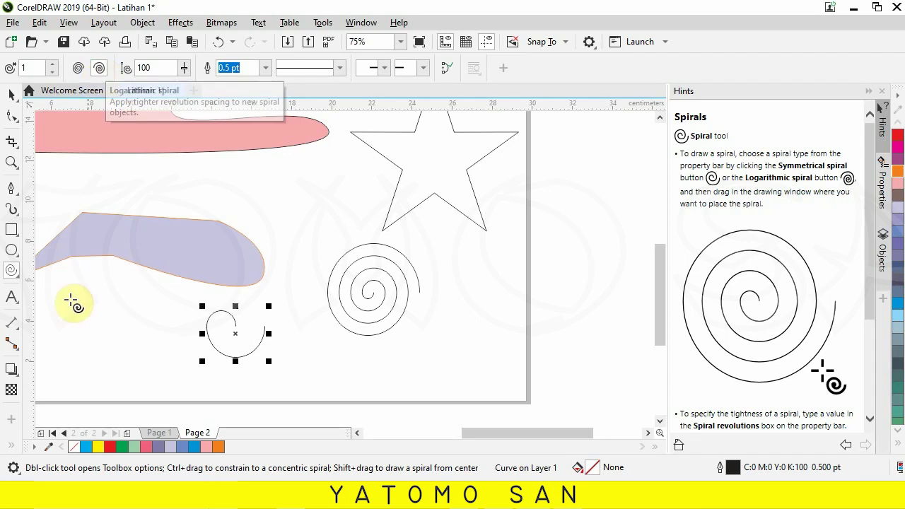
drag(293, 210, 347, 169)
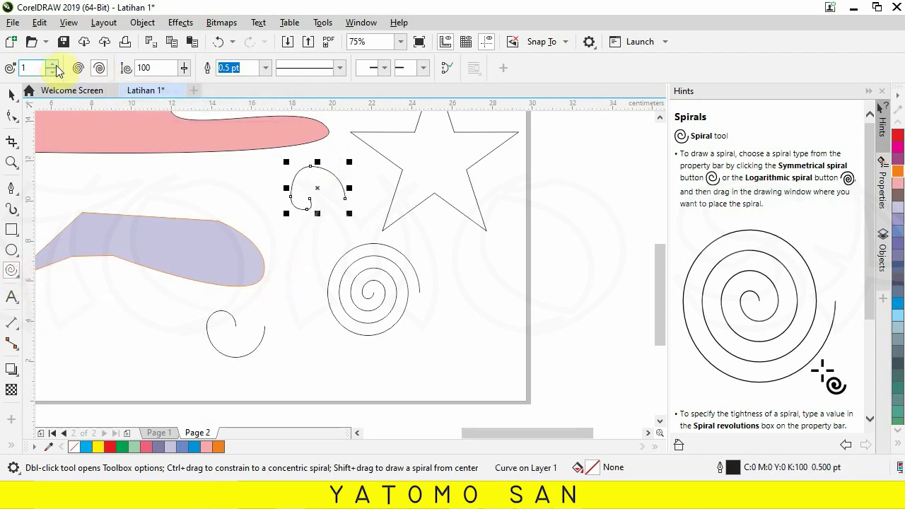
click(53, 64)
click(53, 64)
click(53, 64)
drag(280, 276, 342, 223)
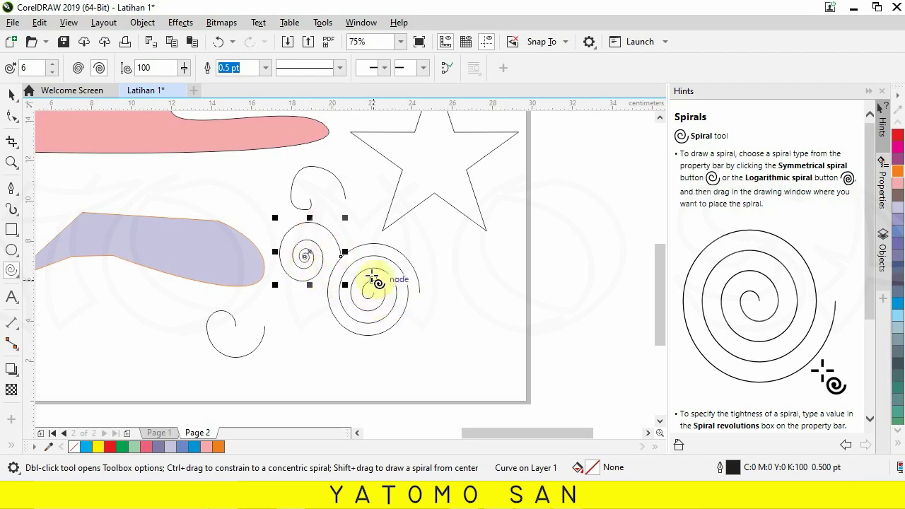
click(16, 279)
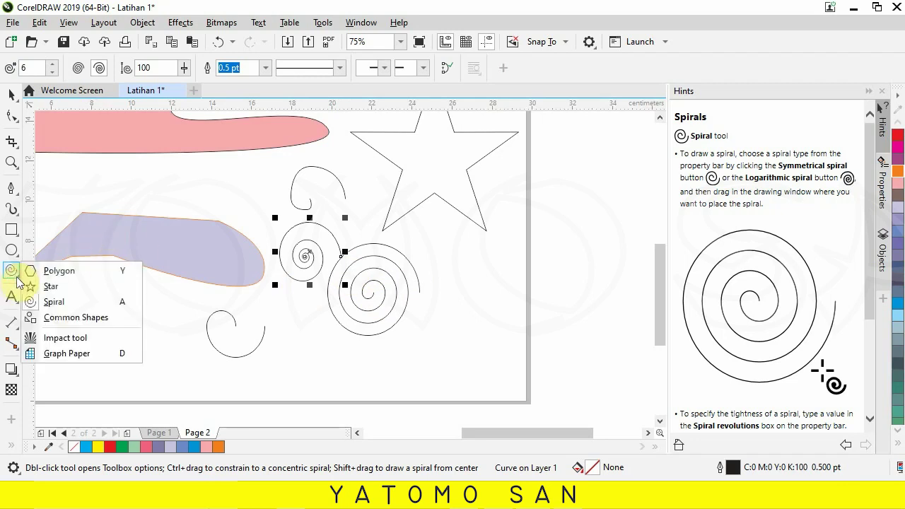
Draw a smiley face at the lower left and a cross shape beside the small spirals
click(76, 322)
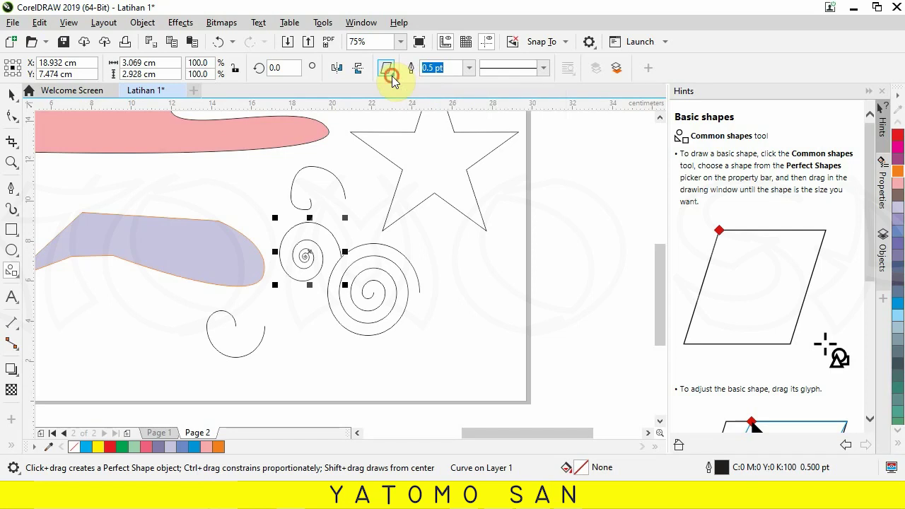
click(388, 70)
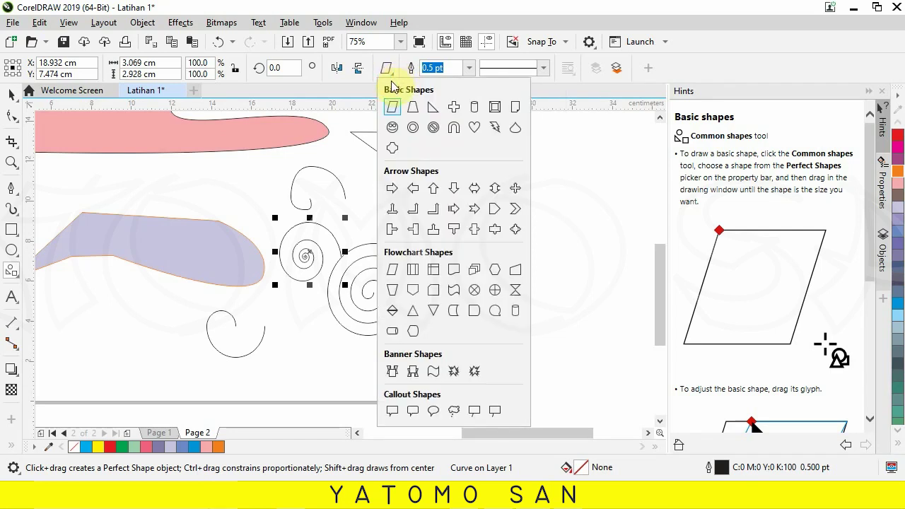
click(393, 128)
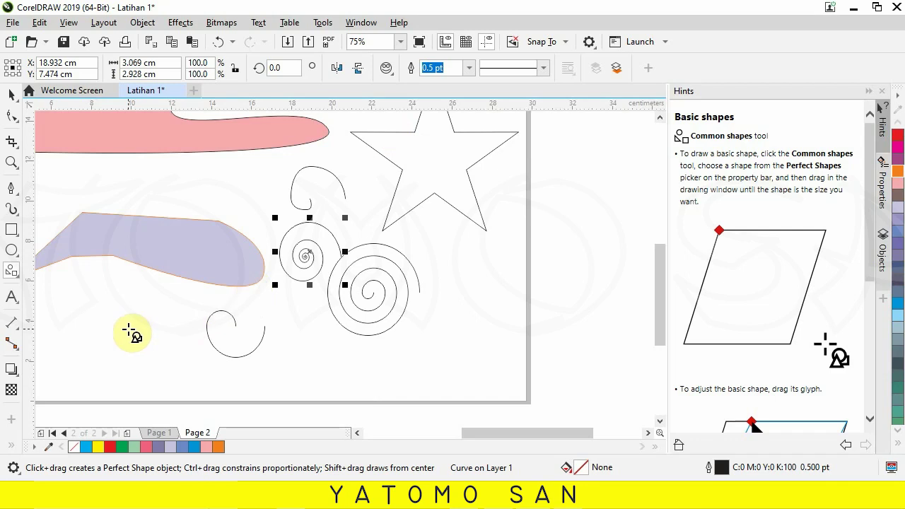
drag(128, 318, 191, 380)
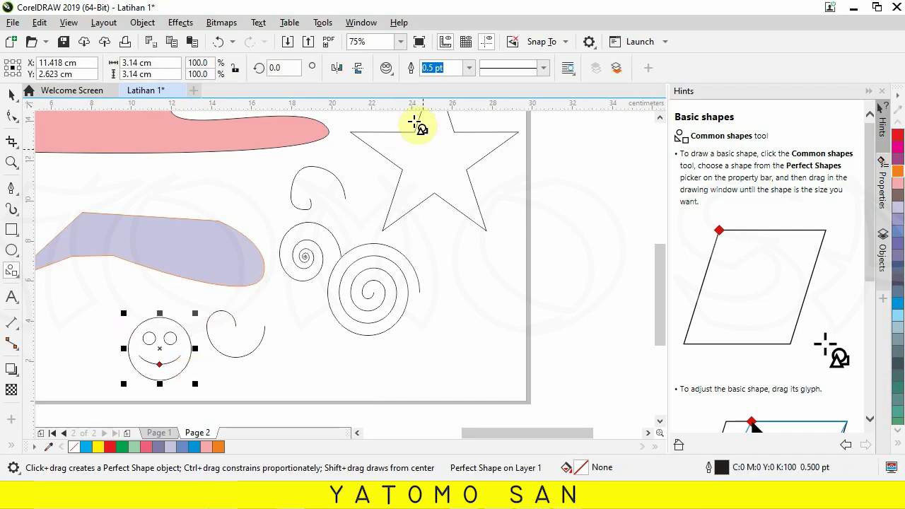
click(387, 68)
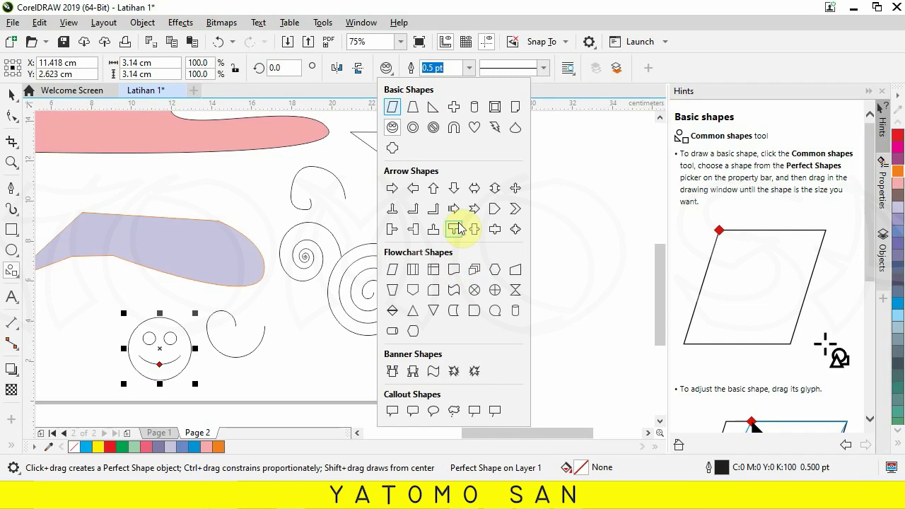
click(458, 111)
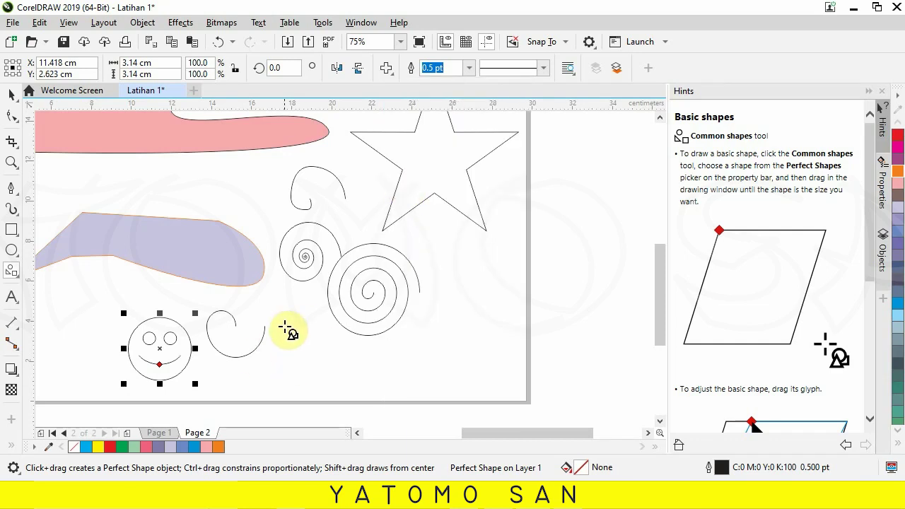
drag(283, 323, 349, 376)
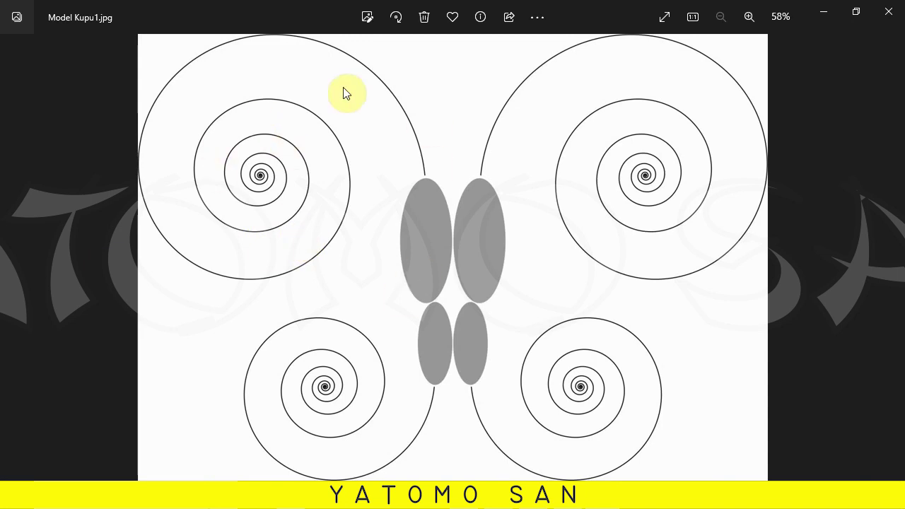
Restore the Photos window and add a new blank Page 3 to Latihan 1
click(854, 17)
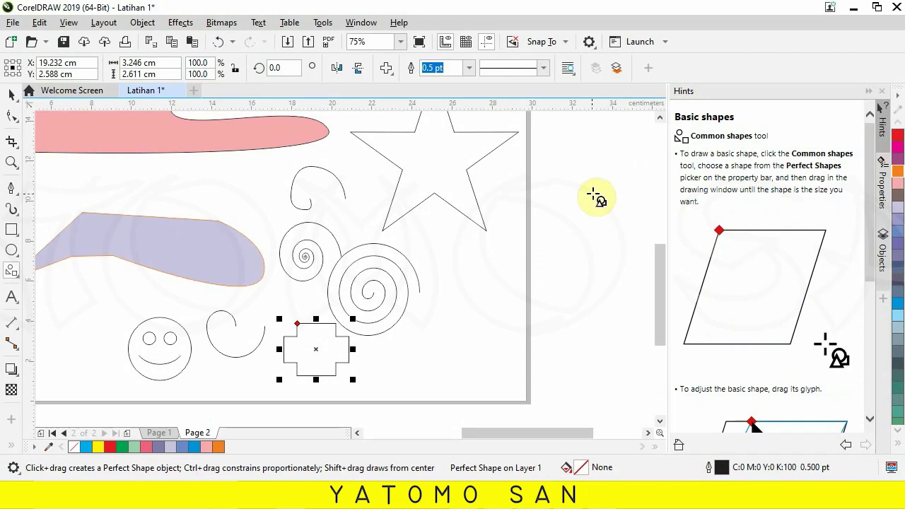
scroll(458, 257, down, 2)
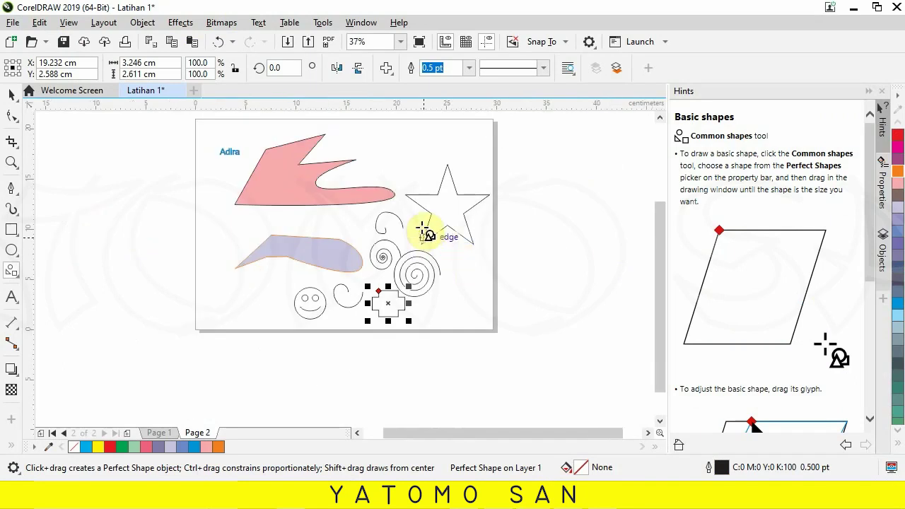
click(128, 434)
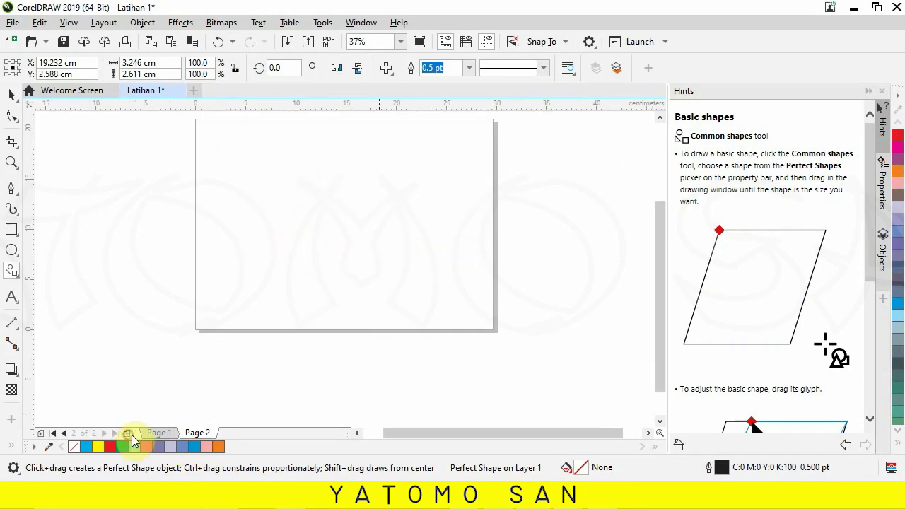
Shrink the Model Kupu1.jpg reference window and place it on the left beside CorelDRAW
click(606, 410)
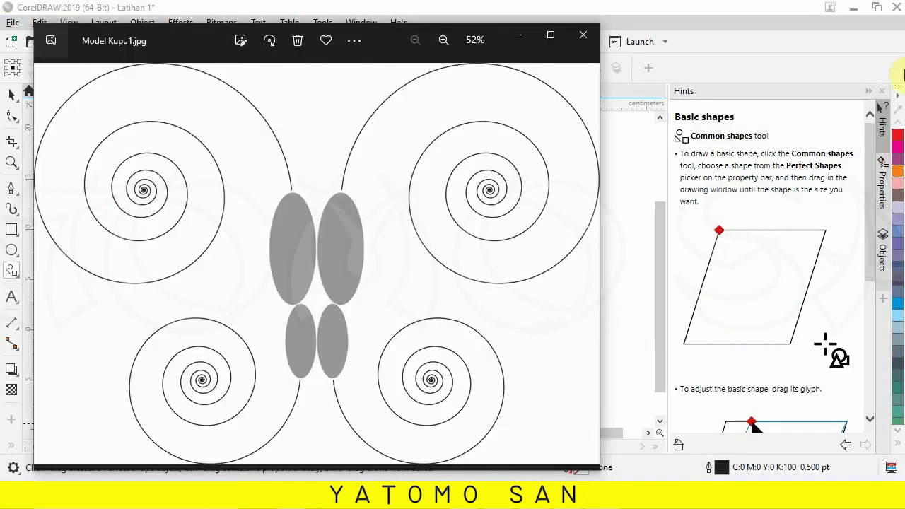
click(875, 9)
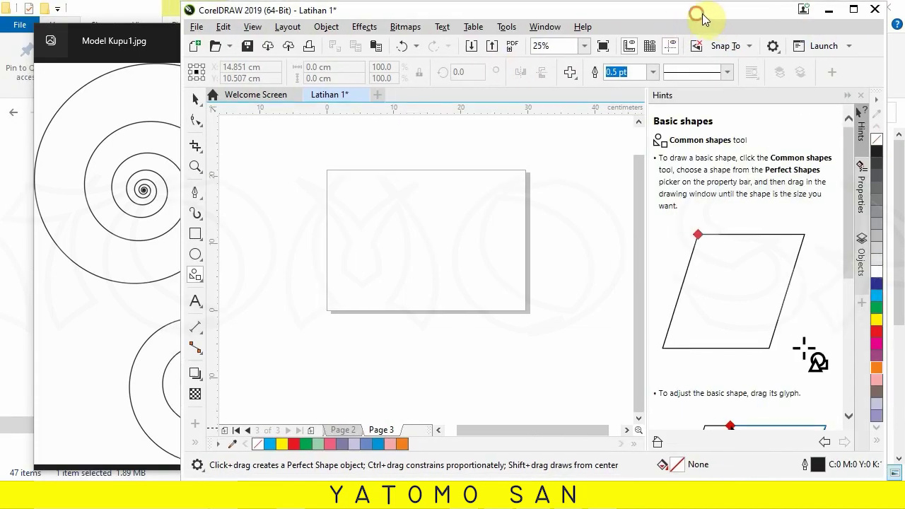
drag(703, 22, 727, 22)
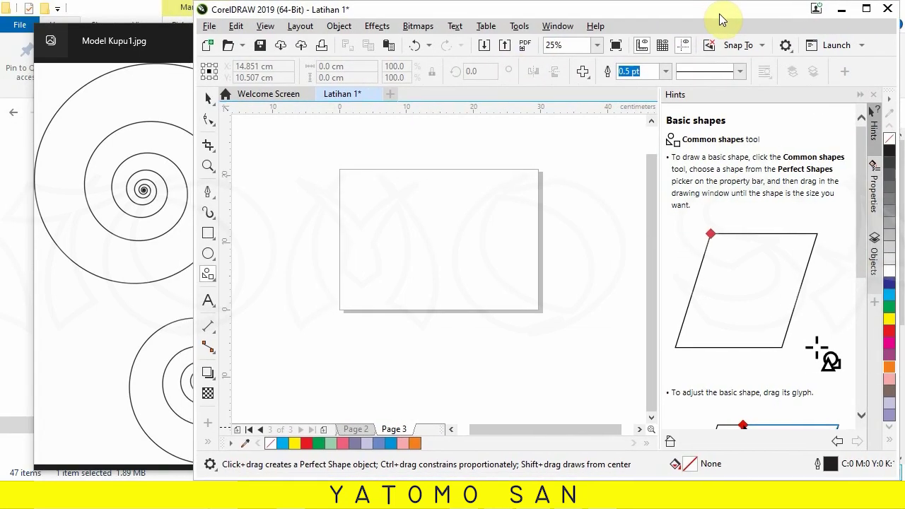
click(168, 46)
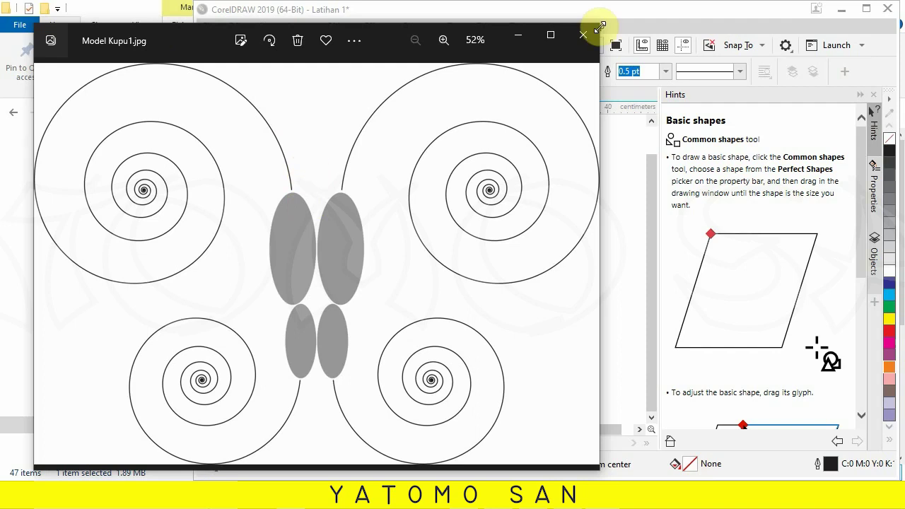
drag(600, 27, 387, 152)
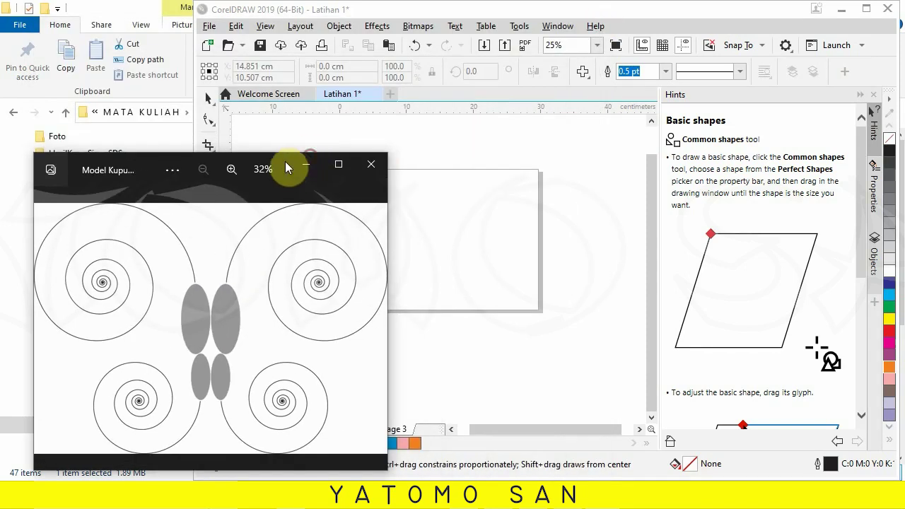
drag(288, 167, 262, 157)
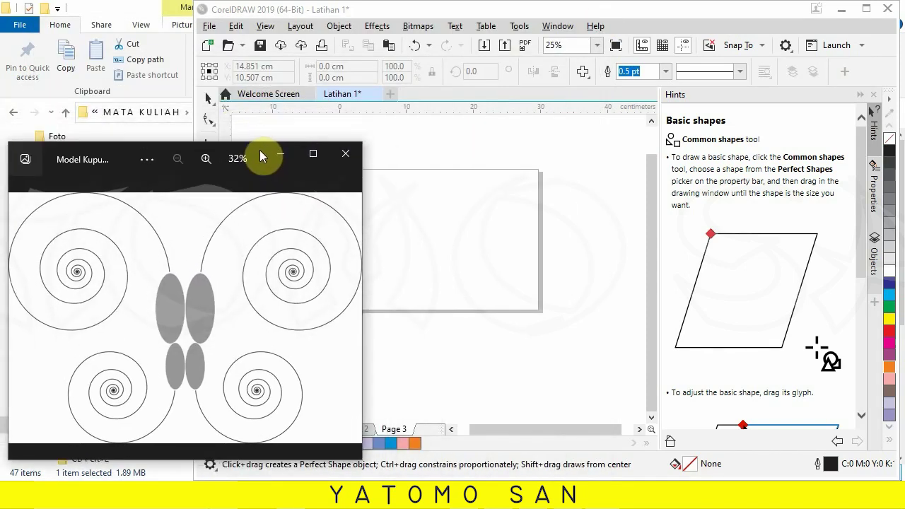
click(421, 8)
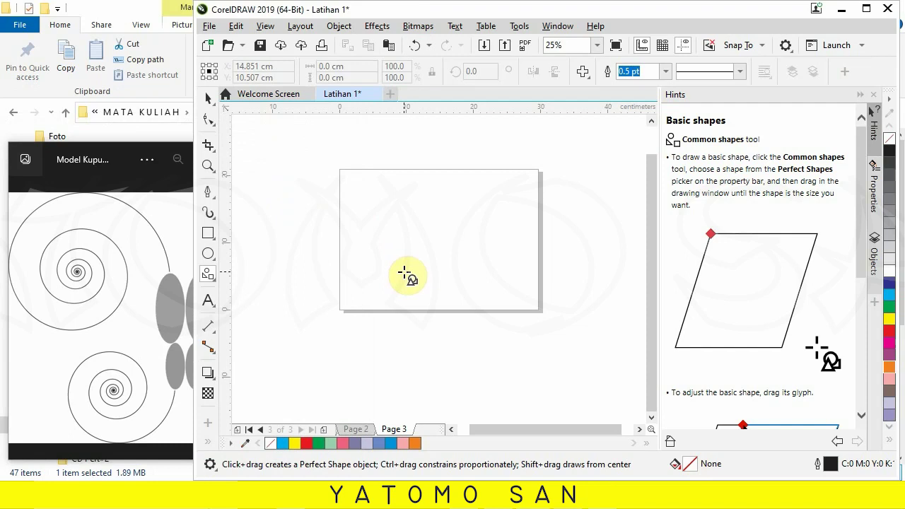
Draw a 5.503 × 5.503 cm six-revolution spiral and move it toward the page's upper left
scroll(405, 273, up, 1)
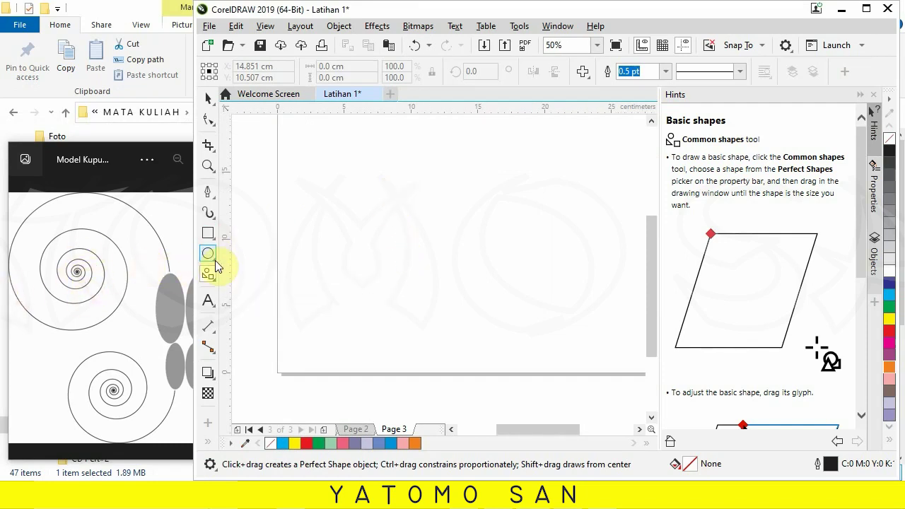
click(215, 280)
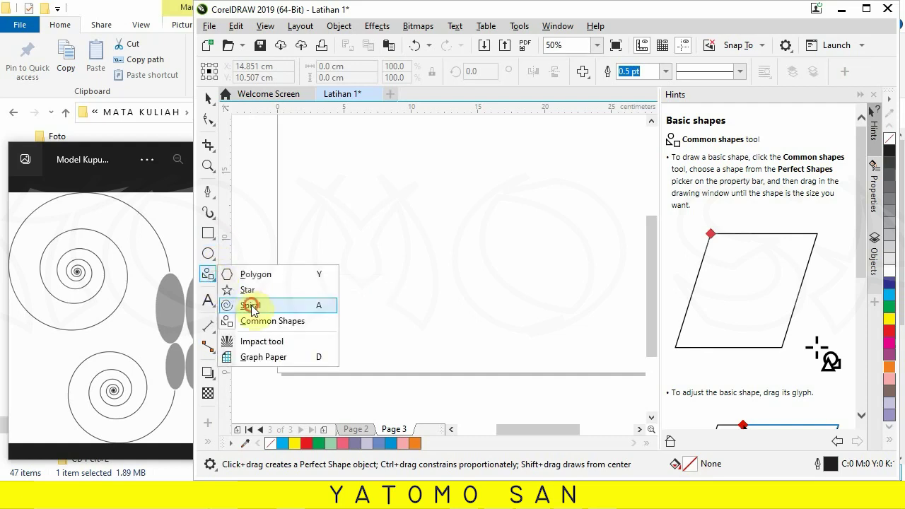
click(252, 307)
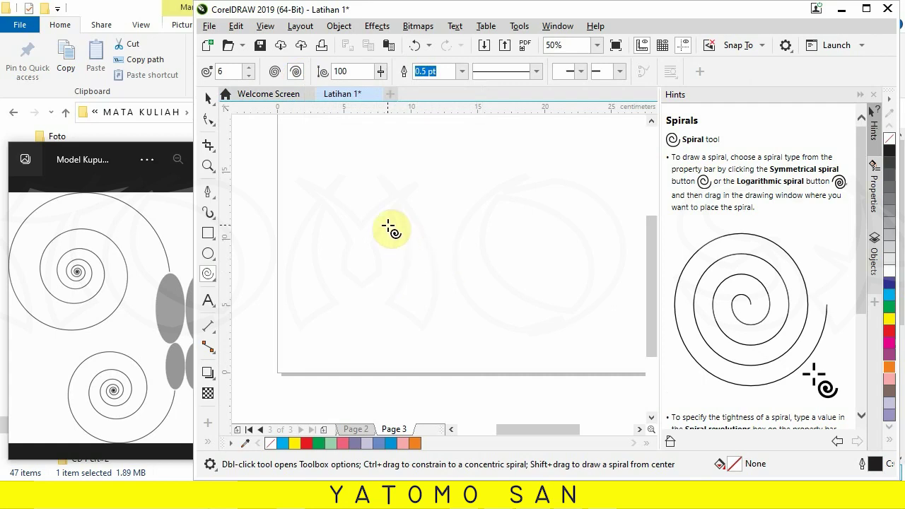
drag(389, 227, 423, 192)
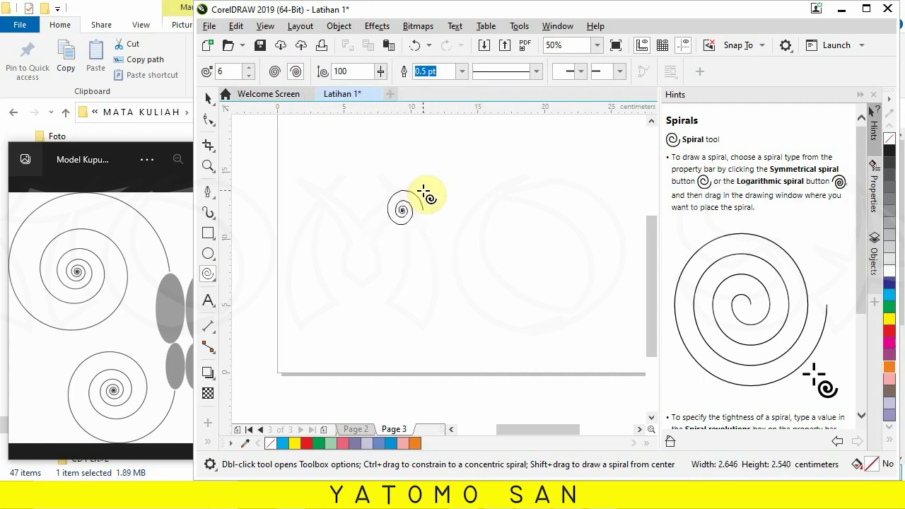
mouse_move(425, 191)
mouse_down()
mouse_move(470, 179)
mouse_move(462, 188)
mouse_up()
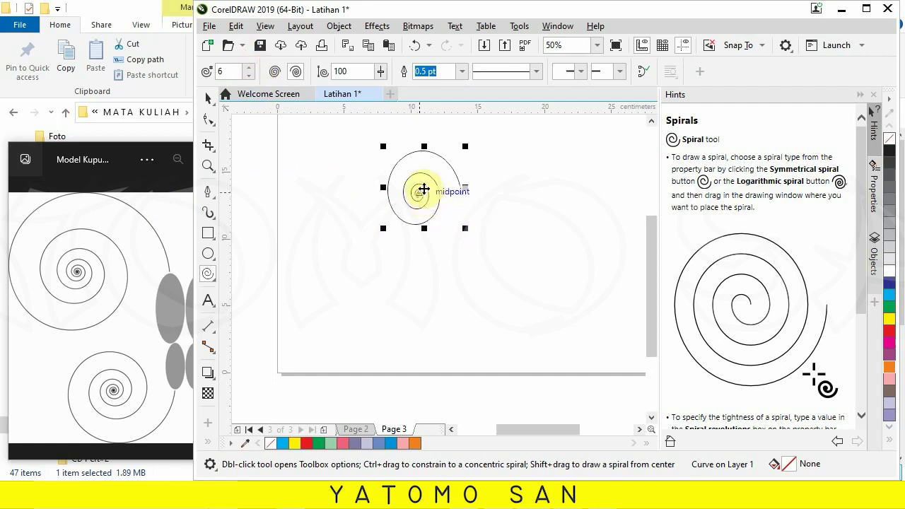
click(209, 98)
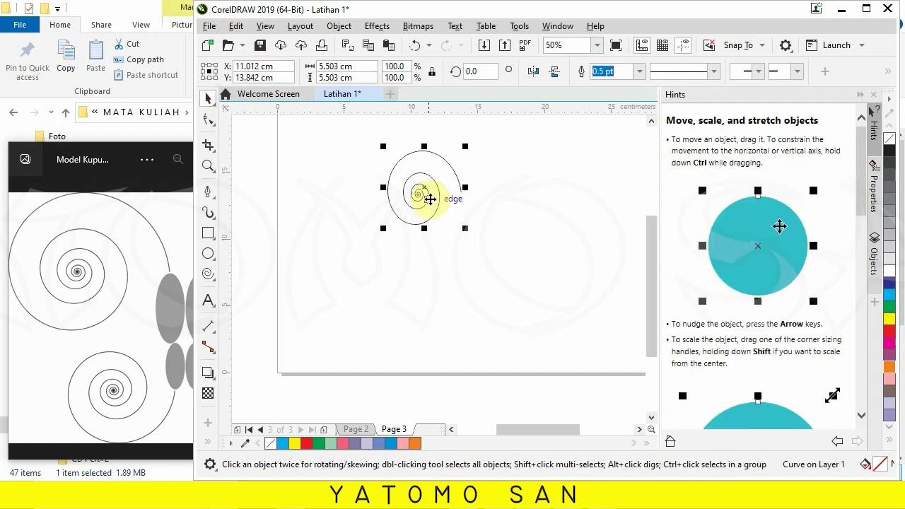
drag(427, 192, 354, 224)
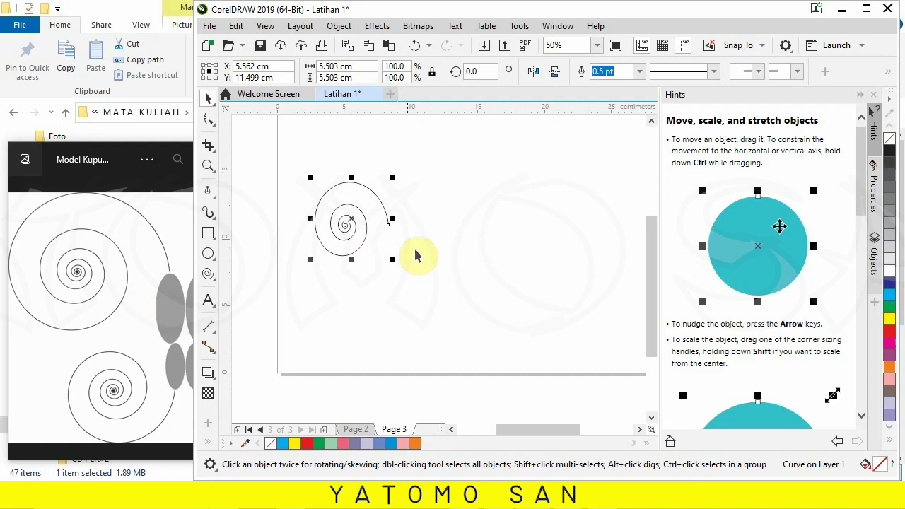
scroll(378, 253, up, 1)
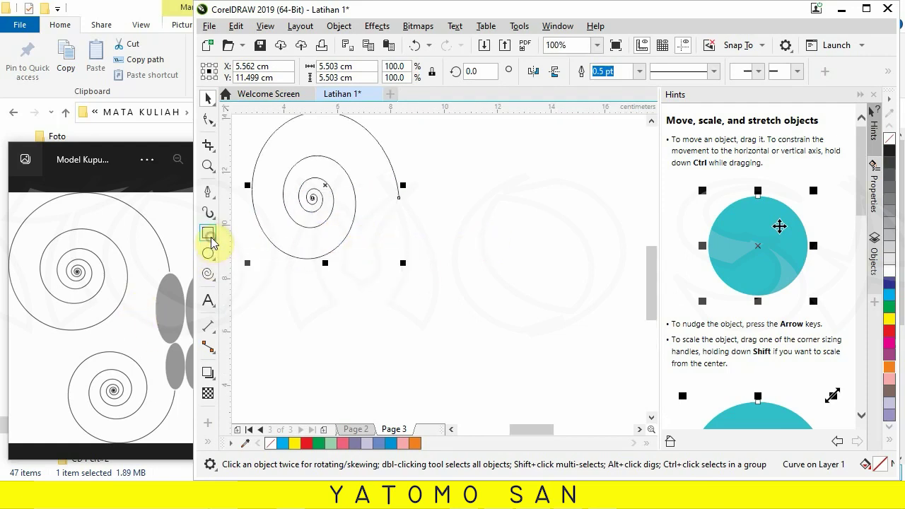
Add a 0.794 × 2.275 cm ellipse below the spiral's tail, filled 50% Black with no outline
click(211, 241)
click(209, 257)
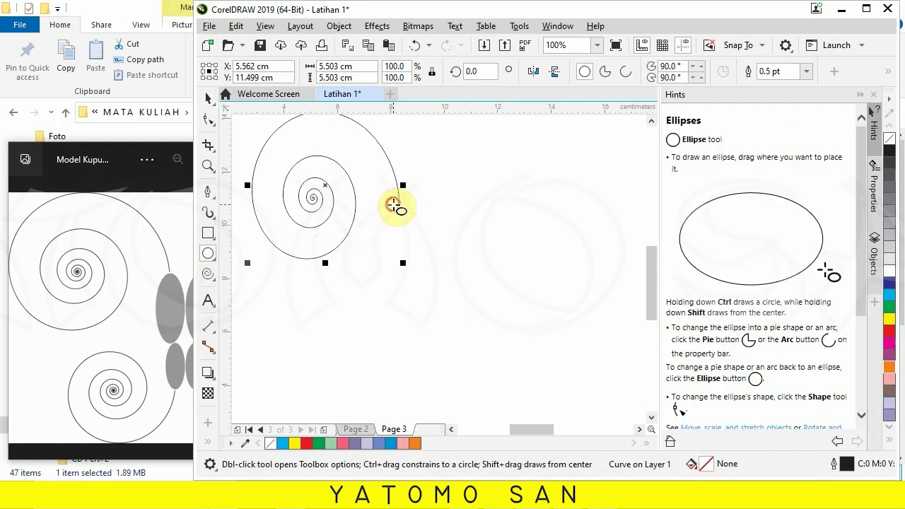
drag(393, 205, 380, 258)
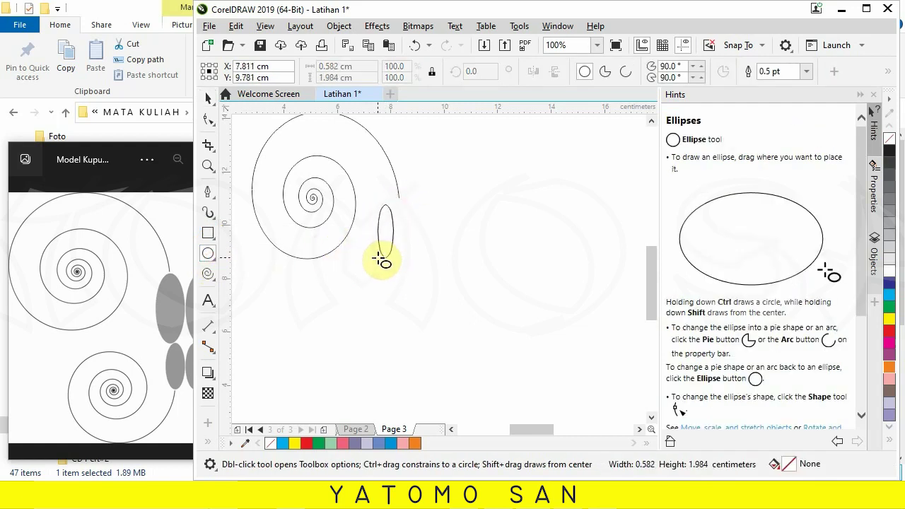
drag(380, 260, 368, 269)
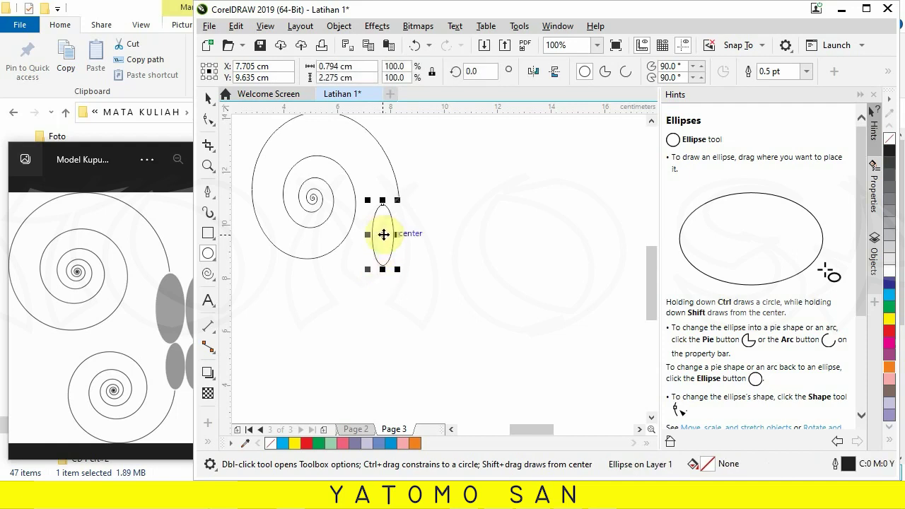
drag(383, 234, 399, 237)
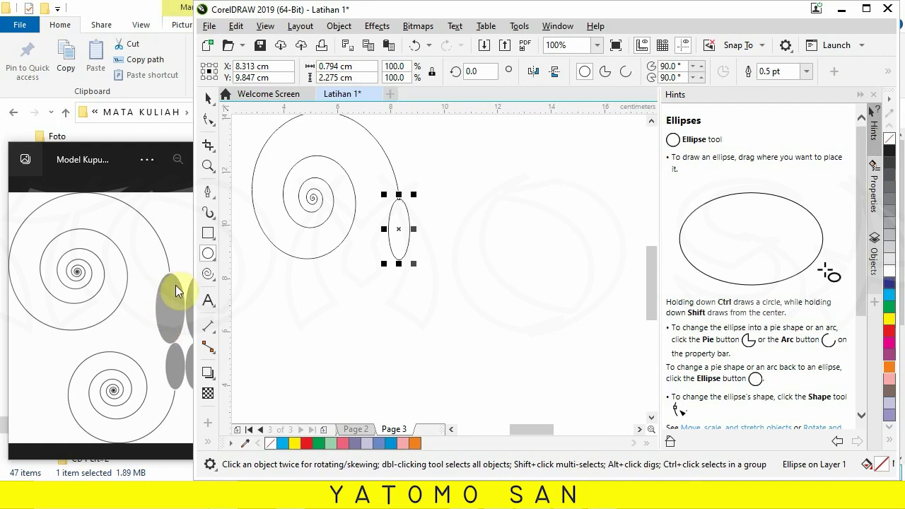
click(890, 218)
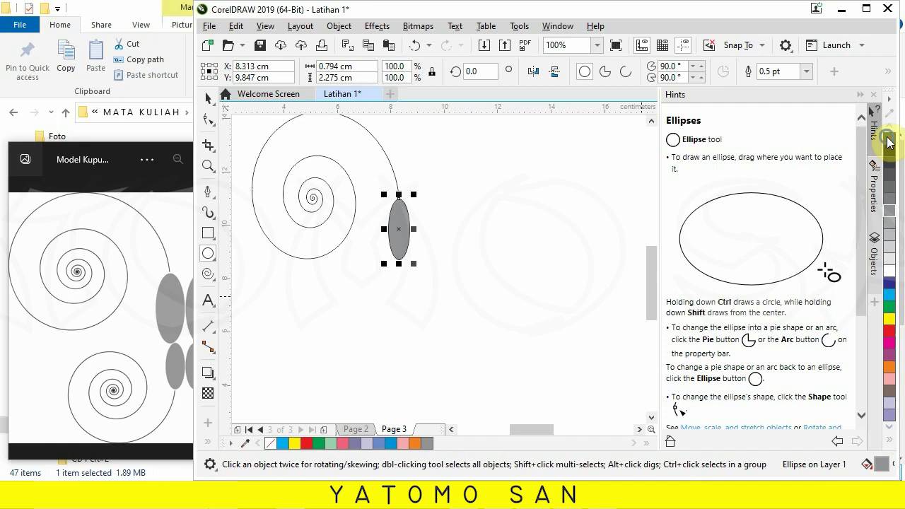
right_click(889, 138)
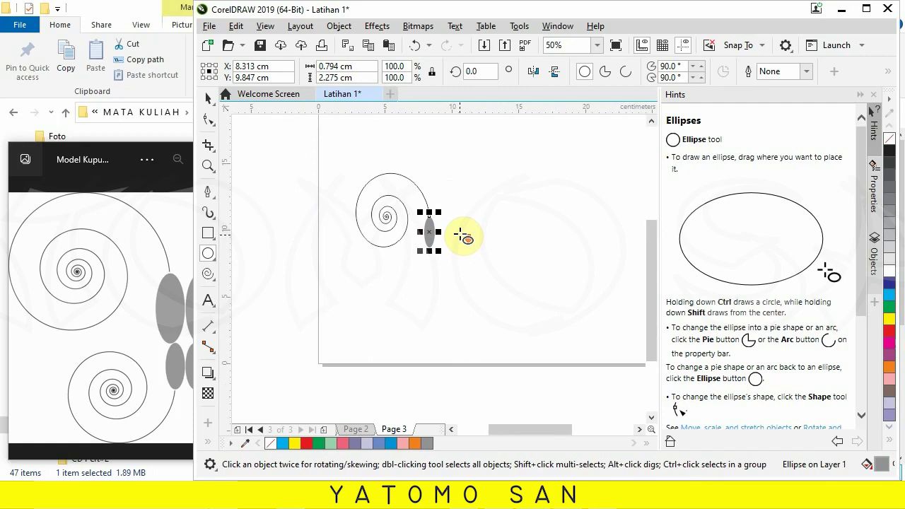
scroll(464, 238, left, 1)
scroll(449, 177, up, 1)
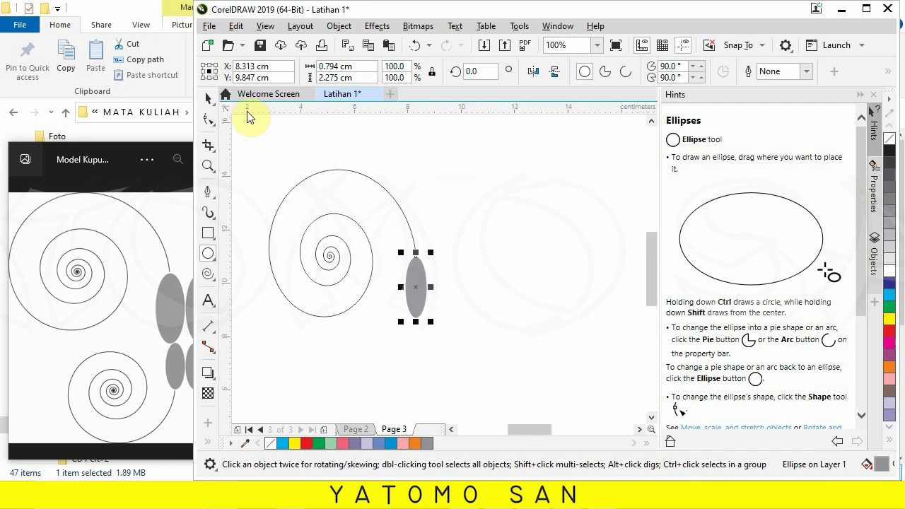
Group the spiral and grey ellipse, then copy and paste a duplicate of the group
click(209, 100)
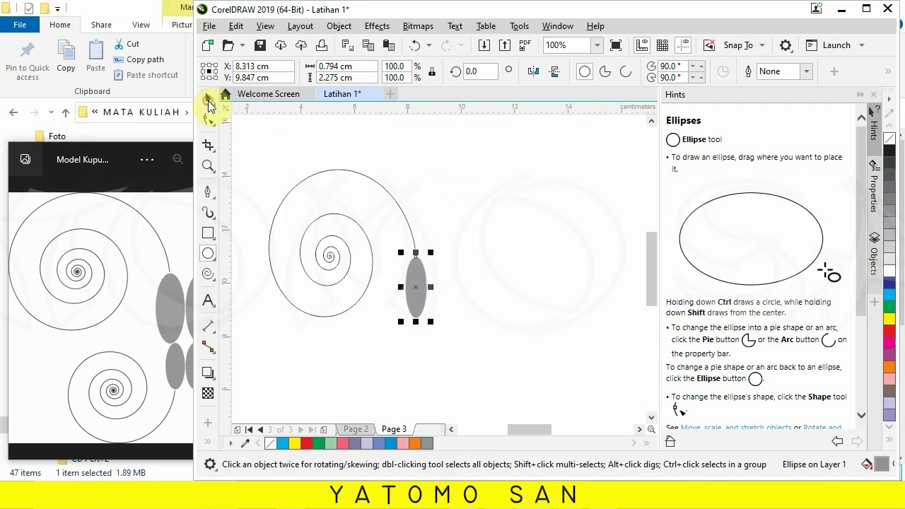
drag(255, 143, 456, 372)
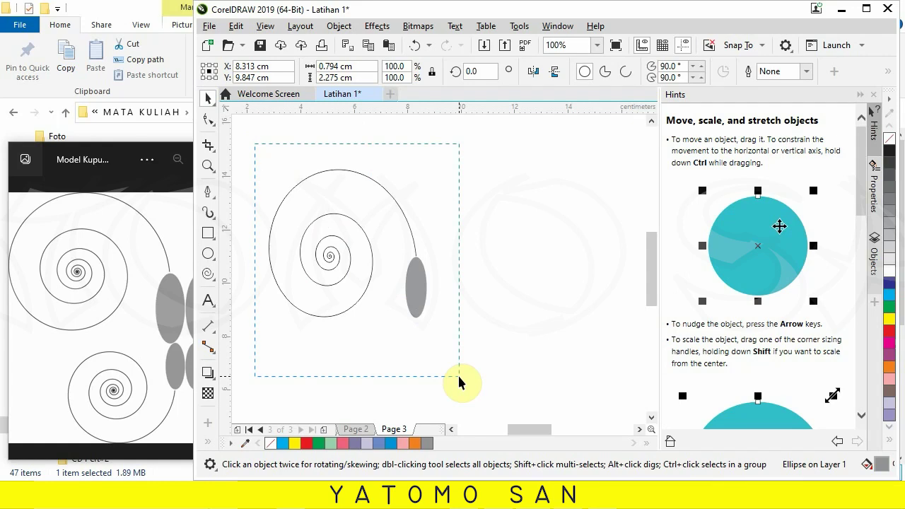
right_click(351, 241)
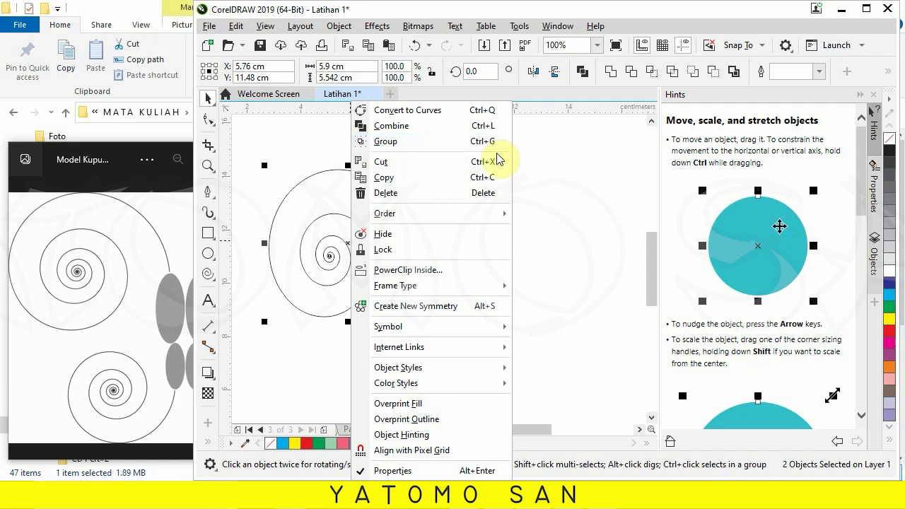
click(439, 150)
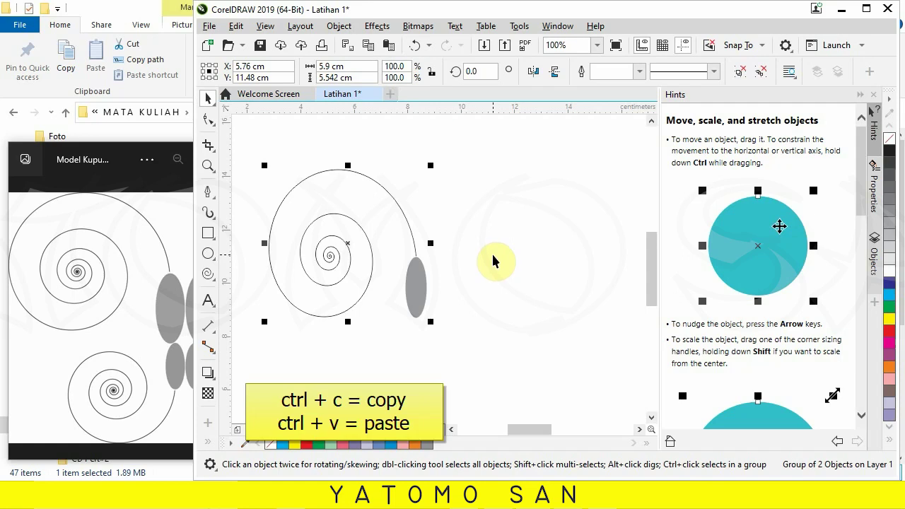
key(ctrl+c)
key(ctrl+v)
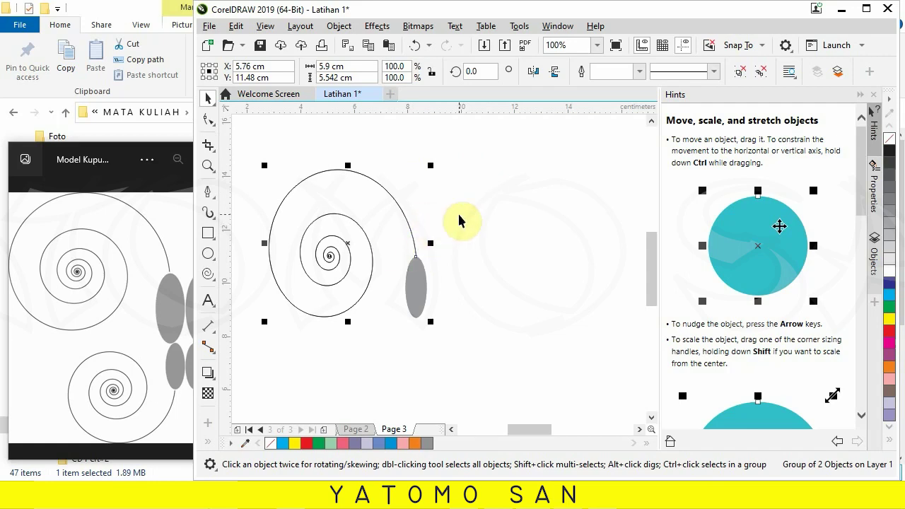
Mirror the duplicate horizontally and place it right so the two grey ellipses touch
click(535, 73)
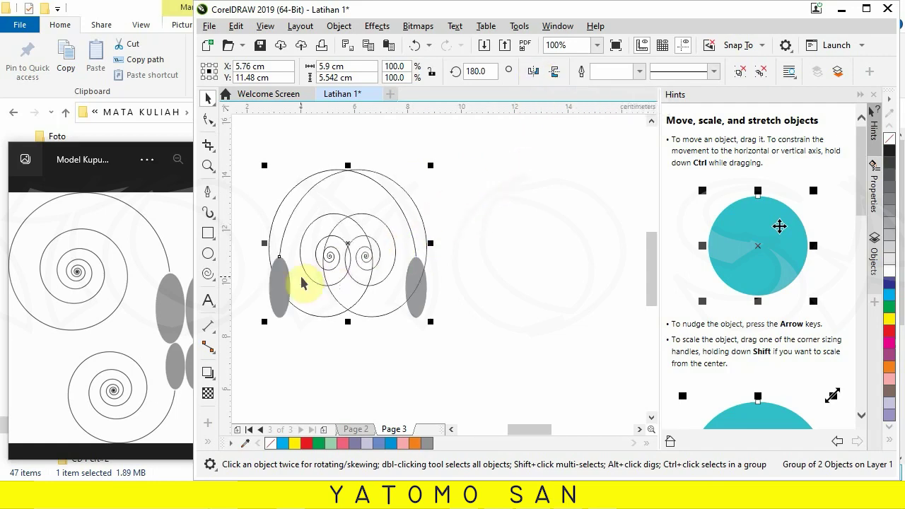
drag(283, 288, 440, 290)
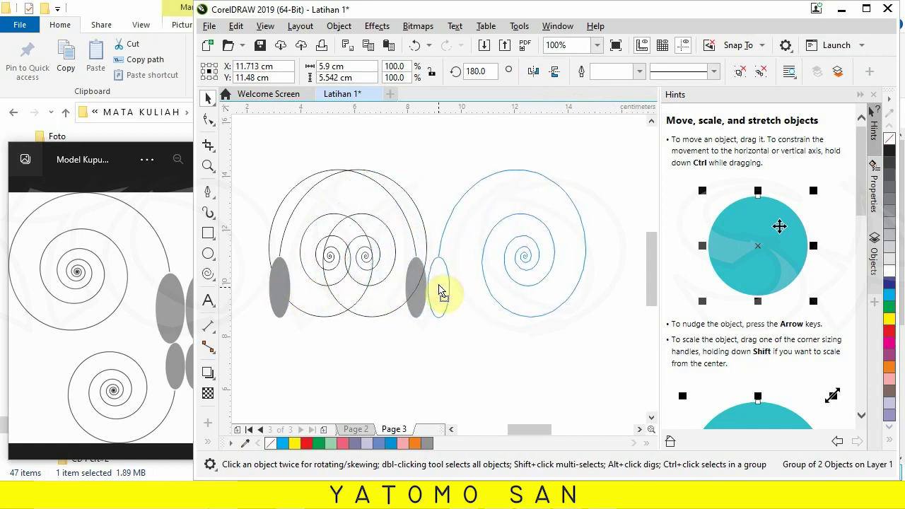
drag(440, 290, 439, 289)
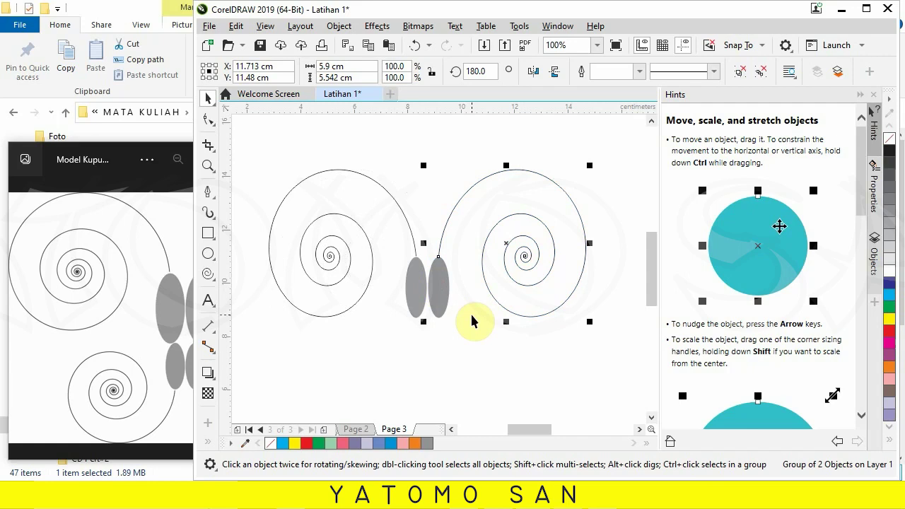
Copy both spiral groups and paste a duplicate of the pair
drag(255, 128, 611, 369)
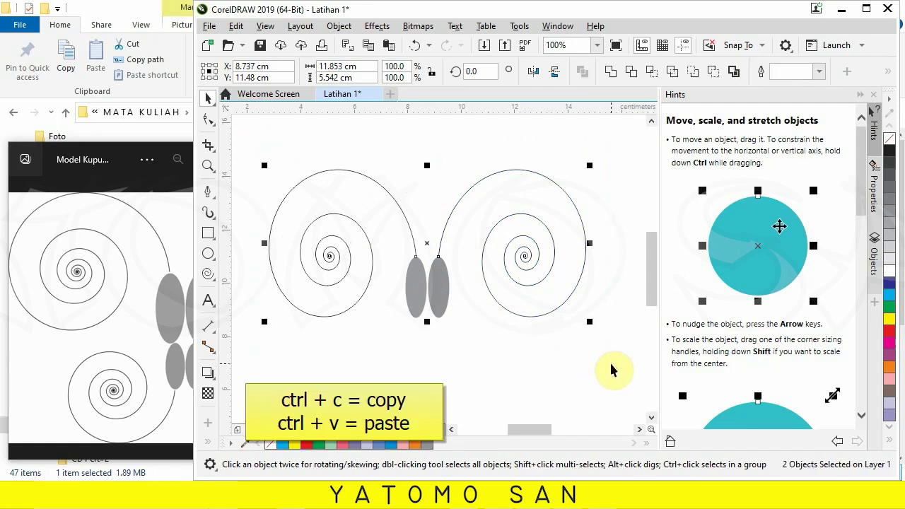
key(ctrl+c)
key(ctrl+v)
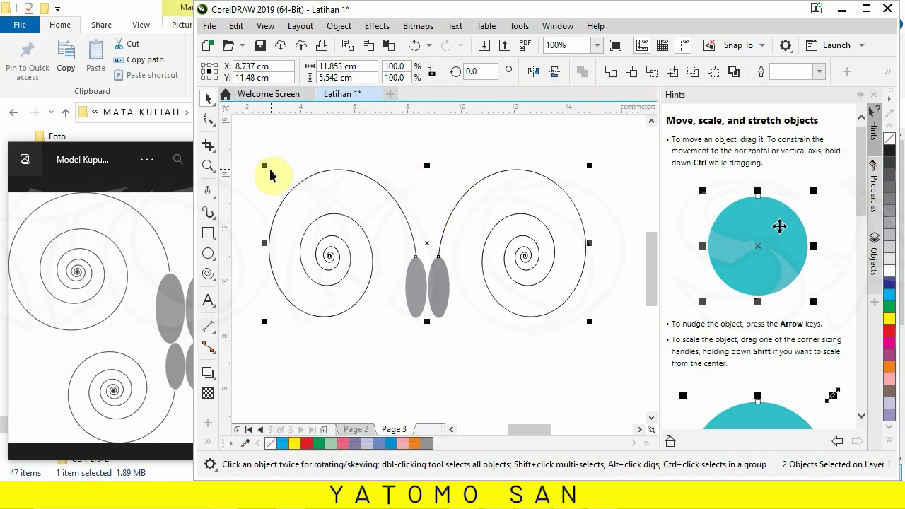
Scale the pasted pair to 65%, flip it vertically and place it beneath as lower wings
mouse_move(265, 166)
mouse_down()
mouse_move(309, 217)
mouse_move(309, 207)
mouse_up()
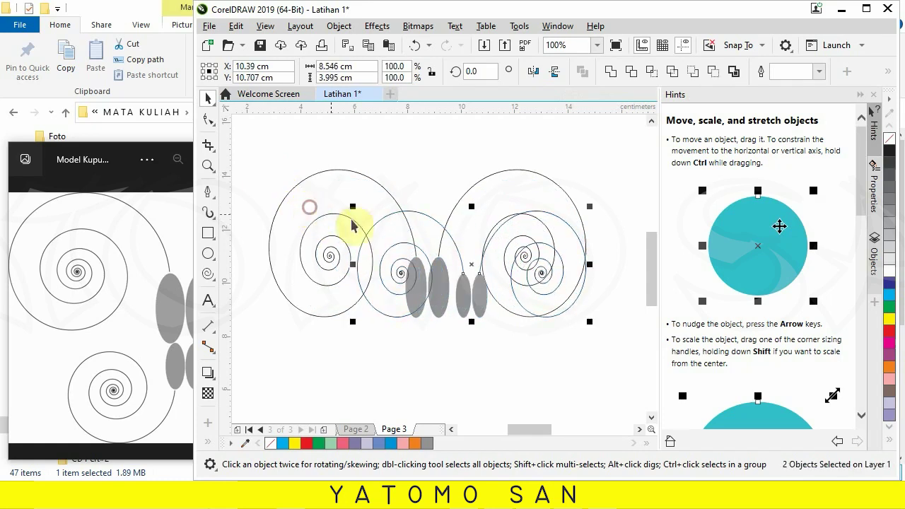
click(554, 77)
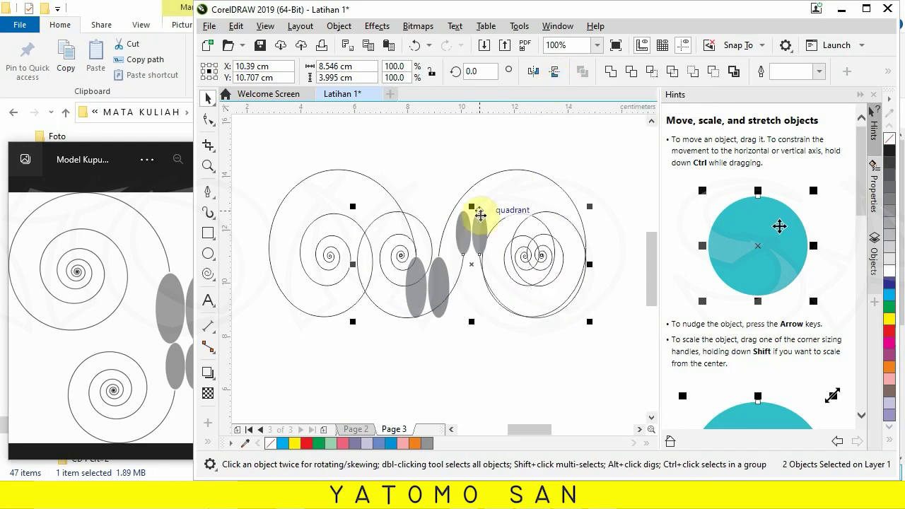
drag(476, 229, 430, 346)
scroll(435, 344, down, 2)
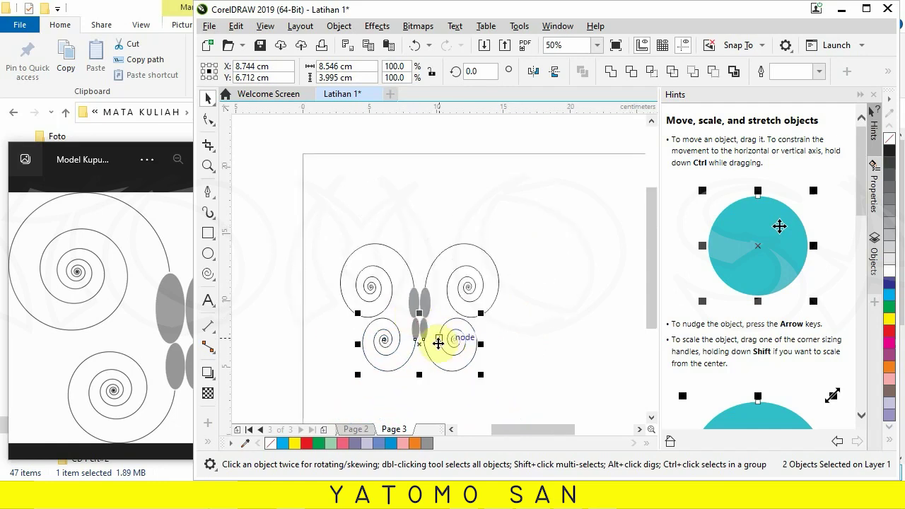
click(143, 322)
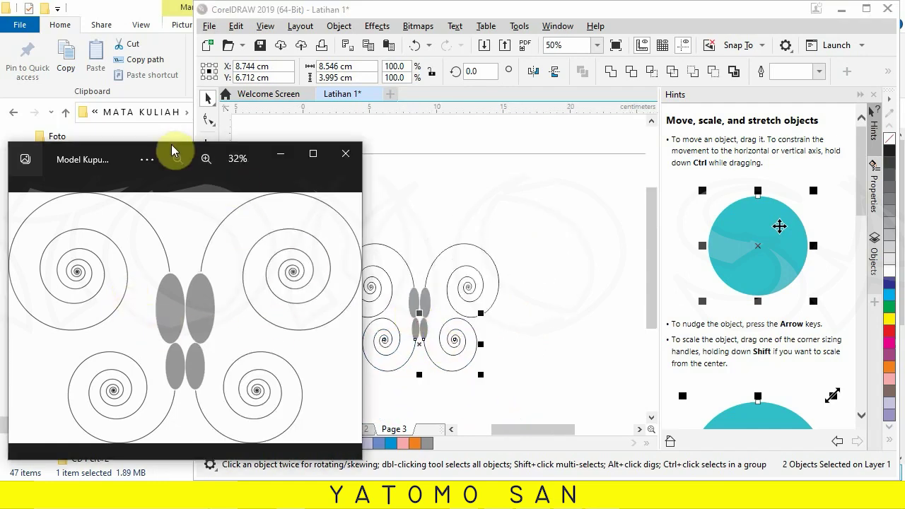